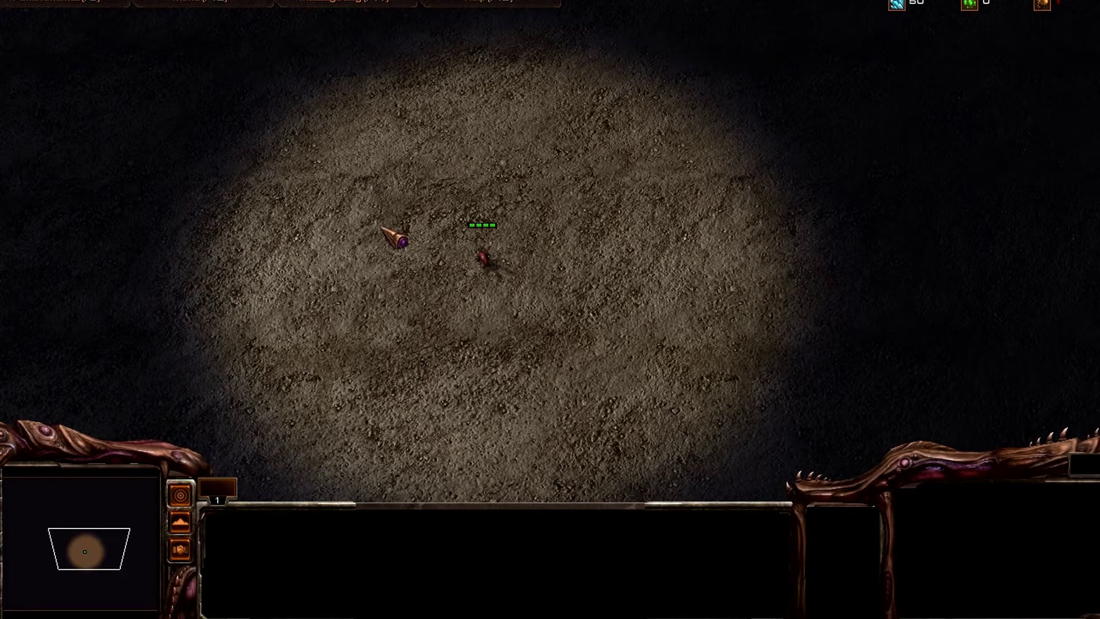
# - Select the Zergling and move it back and forth across the terrain to examine its trailing shadow effect, then stop it
pyautogui.scroll(4, 383, 229)
pyautogui.moveTo(329, 174); pyautogui.dragTo(546, 322)
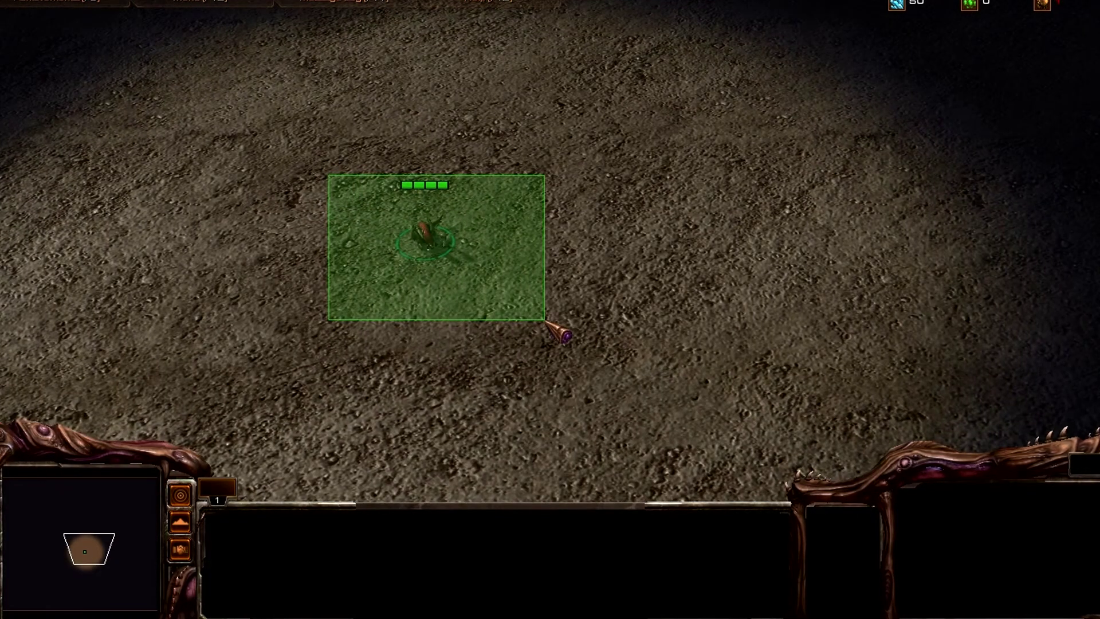
pyautogui.rightClick(807, 285)
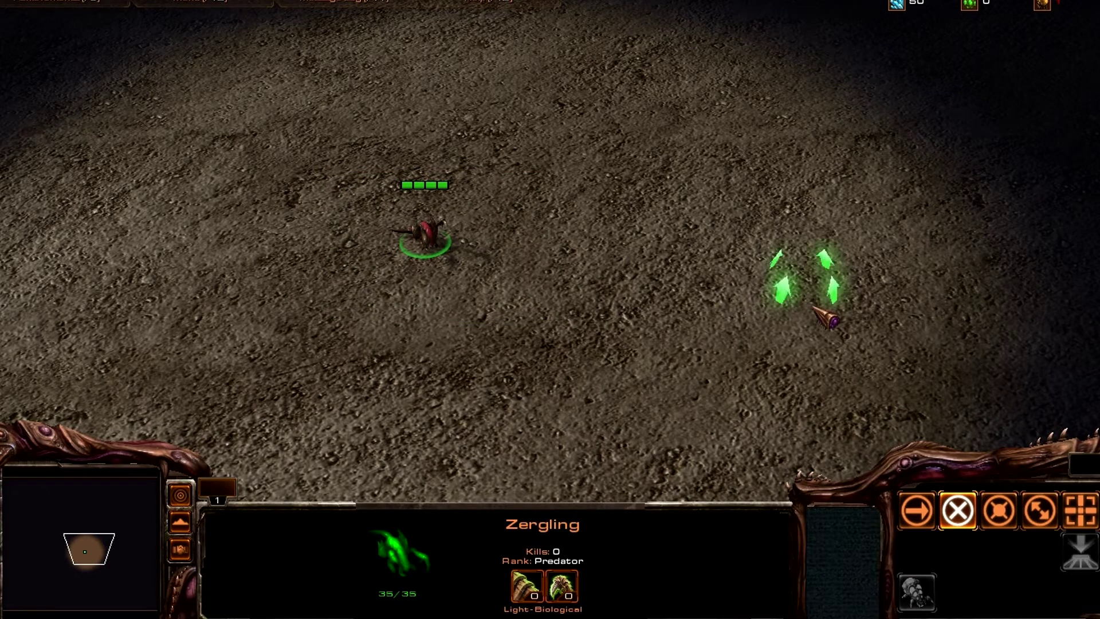
pyautogui.rightClick(466, 287)
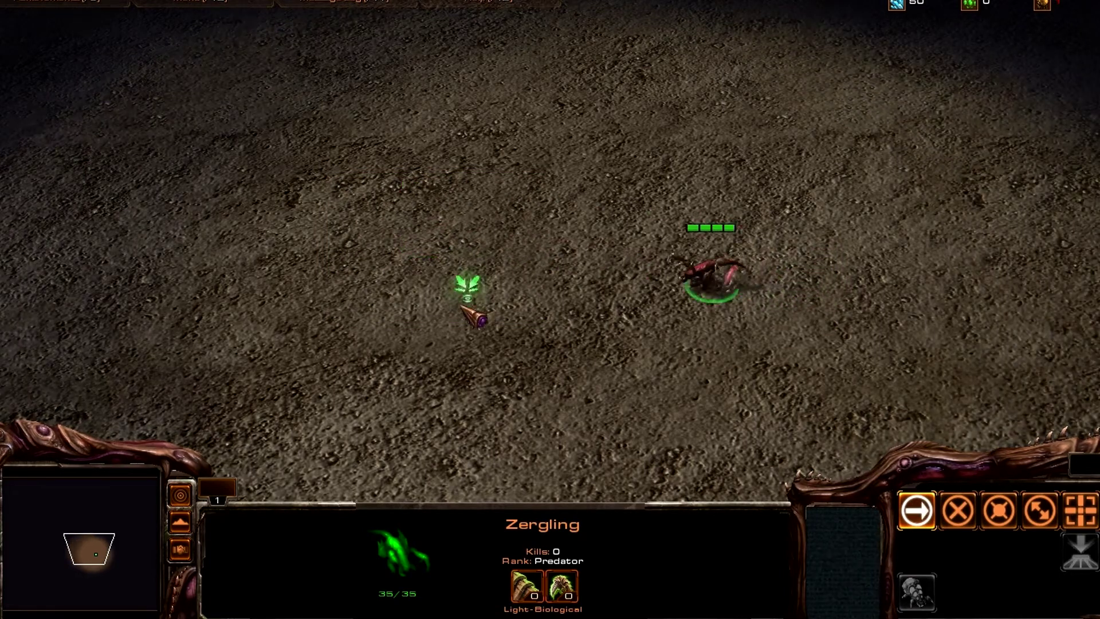
pyautogui.rightClick(276, 323)
pyautogui.rightClick(744, 321)
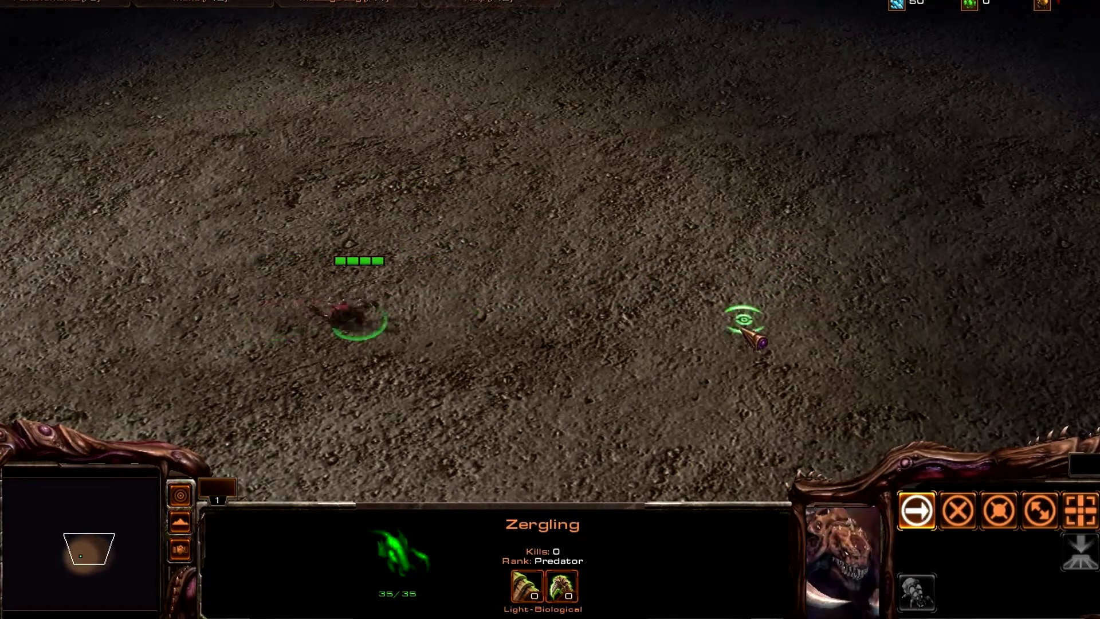
pyautogui.rightClick(781, 220)
pyautogui.rightClick(636, 179)
pyautogui.rightClick(354, 259)
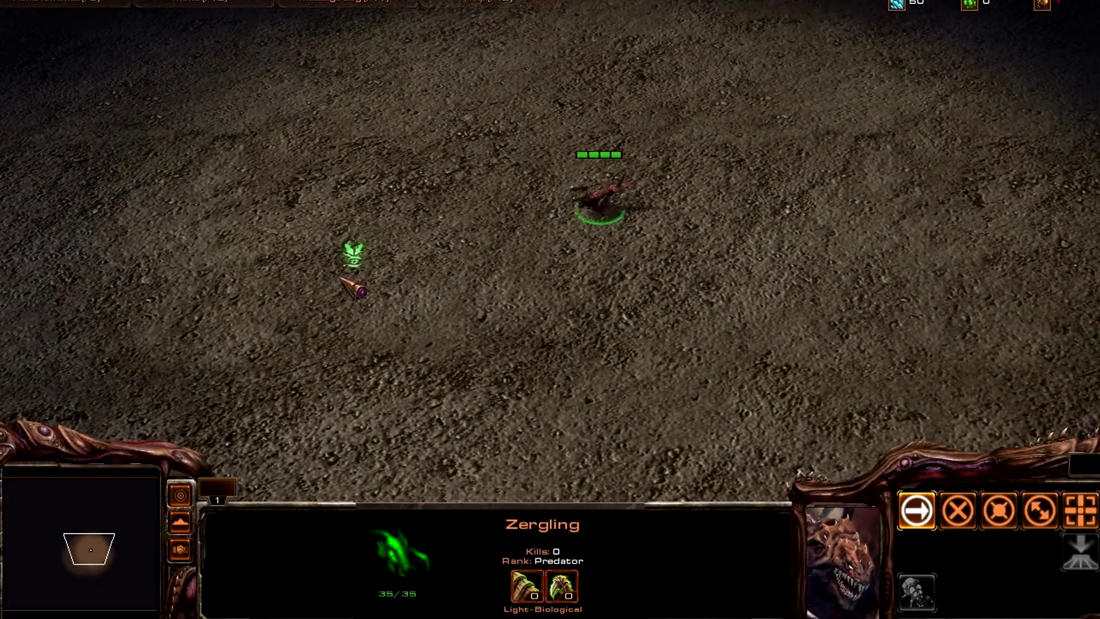
pyautogui.rightClick(200, 298)
pyautogui.rightClick(75, 288)
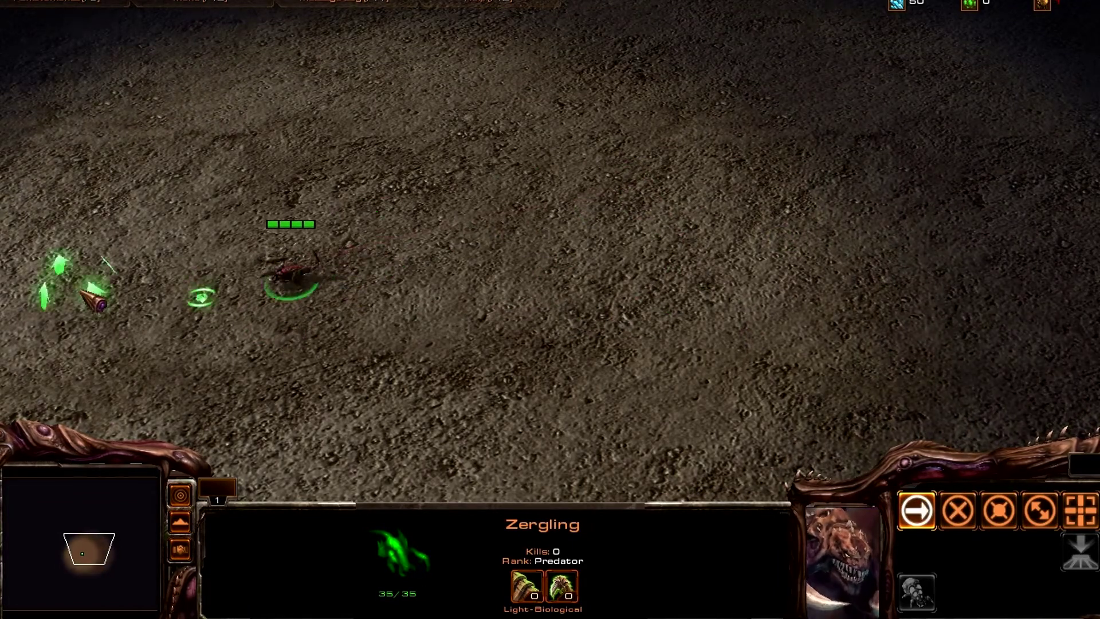
pyautogui.rightClick(581, 265)
pyautogui.rightClick(713, 244)
pyautogui.rightClick(641, 267)
pyautogui.rightClick(696, 186)
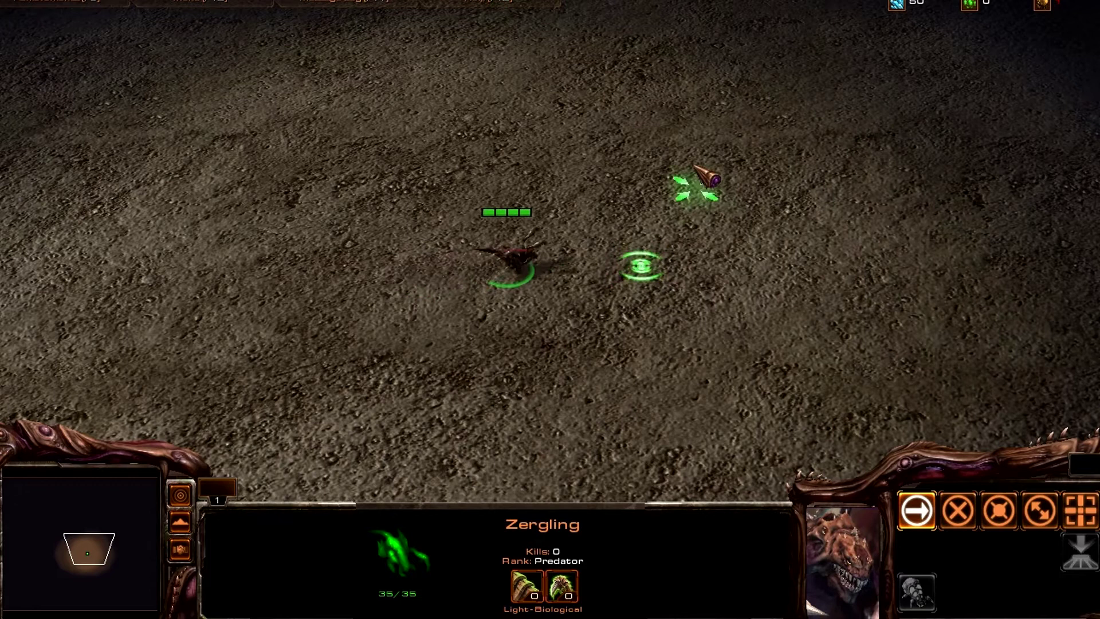
pyautogui.rightClick(695, 150)
pyautogui.rightClick(717, 123)
pyautogui.rightClick(866, 321)
pyautogui.rightClick(786, 354)
pyautogui.rightClick(690, 354)
pyautogui.rightClick(605, 349)
pyautogui.rightClick(471, 312)
pyautogui.rightClick(235, 238)
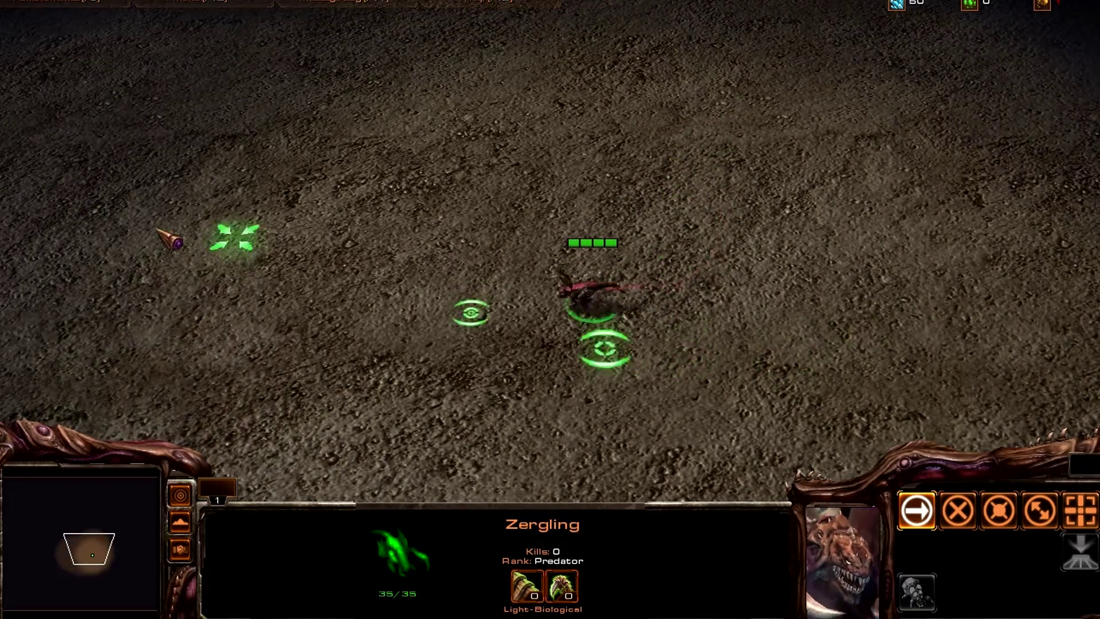
pyautogui.rightClick(145, 226)
pyautogui.rightClick(163, 262)
pyautogui.rightClick(256, 260)
pyautogui.scroll(-4, 273, 307)
pyautogui.rightClick(521, 299)
pyautogui.rightClick(589, 338)
pyautogui.rightClick(684, 344)
pyautogui.rightClick(745, 358)
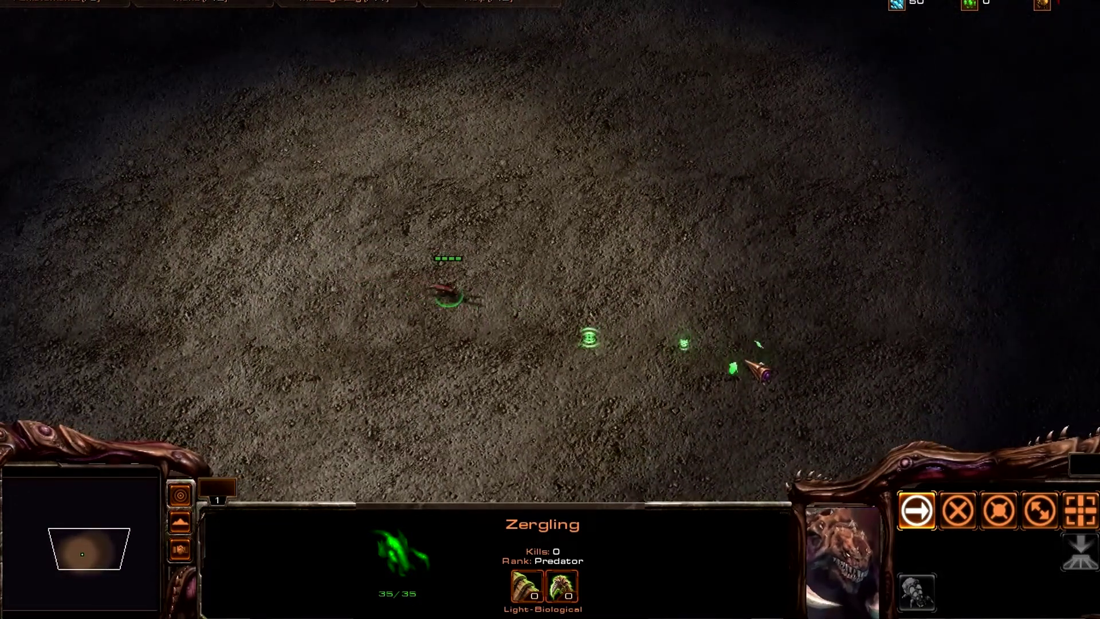
pyautogui.rightClick(765, 339)
pyautogui.rightClick(779, 290)
pyautogui.rightClick(782, 263)
pyautogui.rightClick(738, 177)
pyautogui.rightClick(653, 142)
pyautogui.rightClick(562, 188)
pyautogui.rightClick(408, 226)
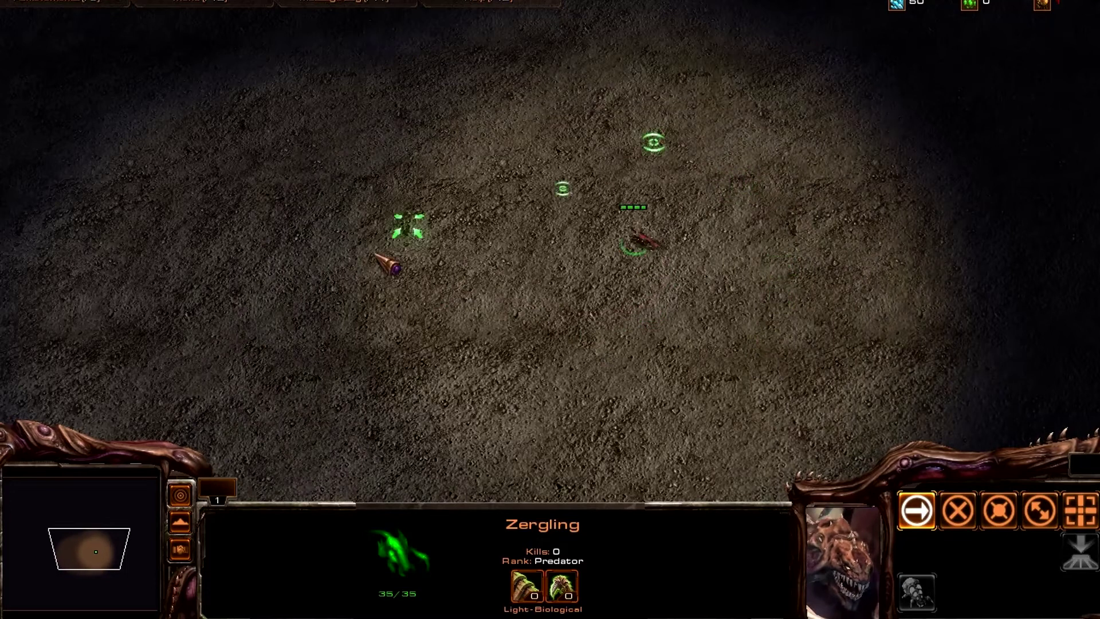
pyautogui.rightClick(352, 268)
pyautogui.rightClick(323, 331)
pyautogui.rightClick(296, 371)
pyautogui.rightClick(345, 415)
pyautogui.rightClick(516, 442)
pyautogui.rightClick(663, 428)
pyautogui.rightClick(786, 323)
pyautogui.rightClick(708, 214)
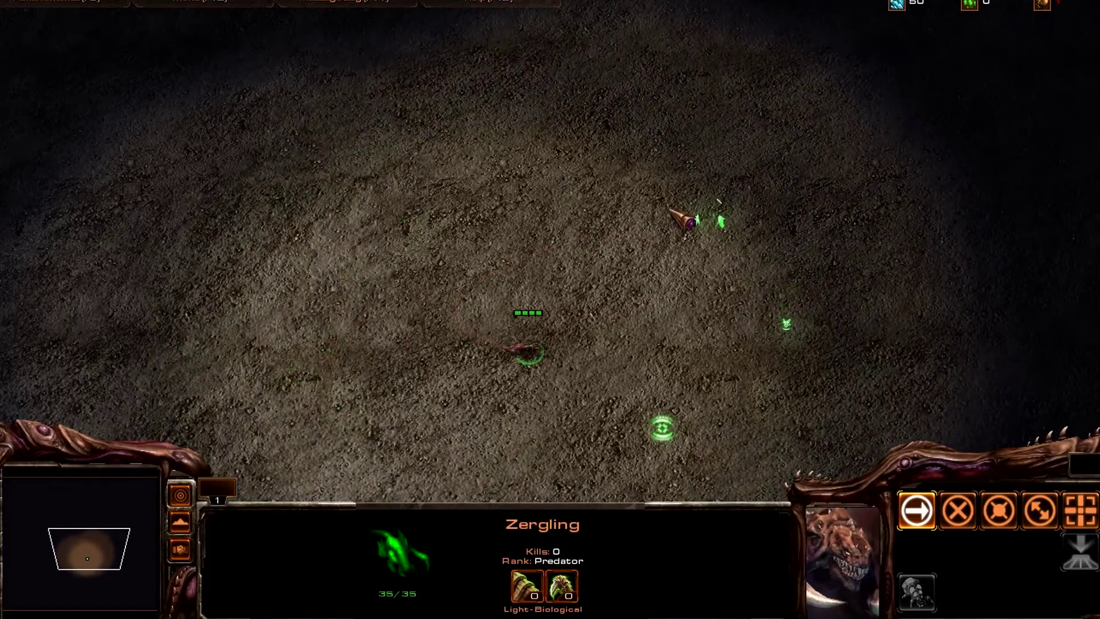
pyautogui.rightClick(582, 208)
pyautogui.rightClick(449, 228)
pyautogui.rightClick(320, 253)
pyautogui.rightClick(238, 290)
pyautogui.rightClick(294, 162)
pyautogui.rightClick(502, 98)
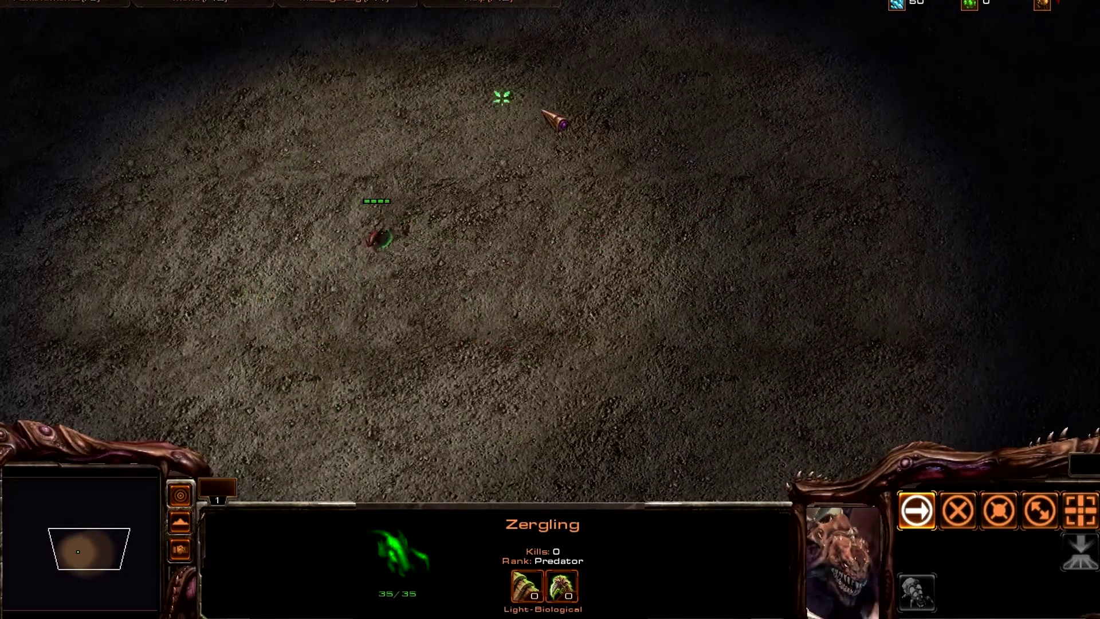
pyautogui.rightClick(636, 388)
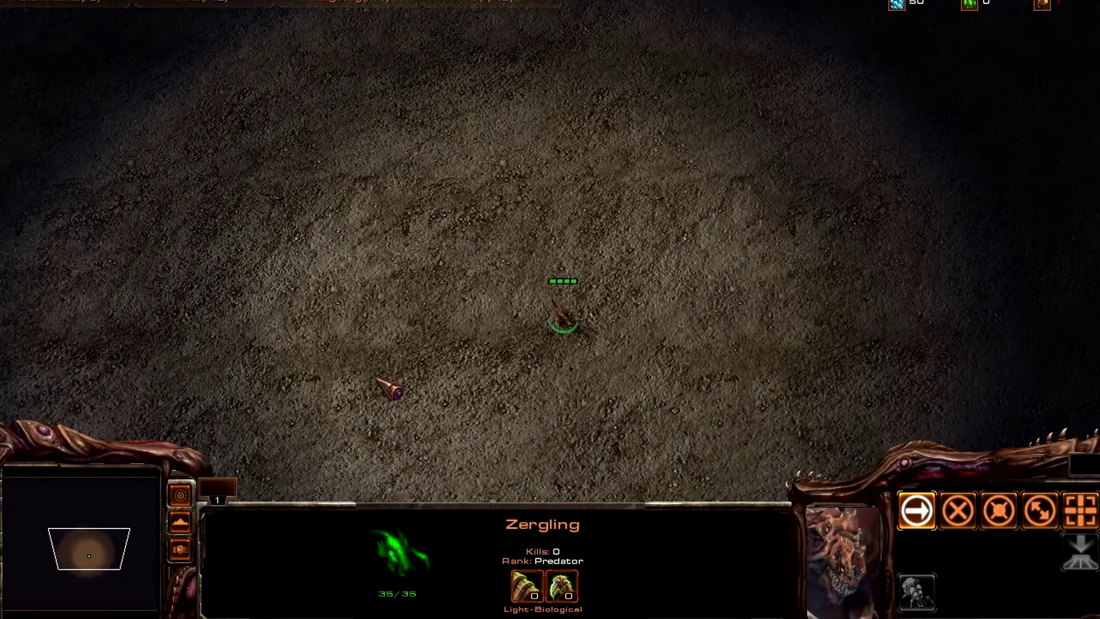
pyautogui.rightClick(370, 385)
pyautogui.rightClick(303, 328)
pyautogui.rightClick(342, 205)
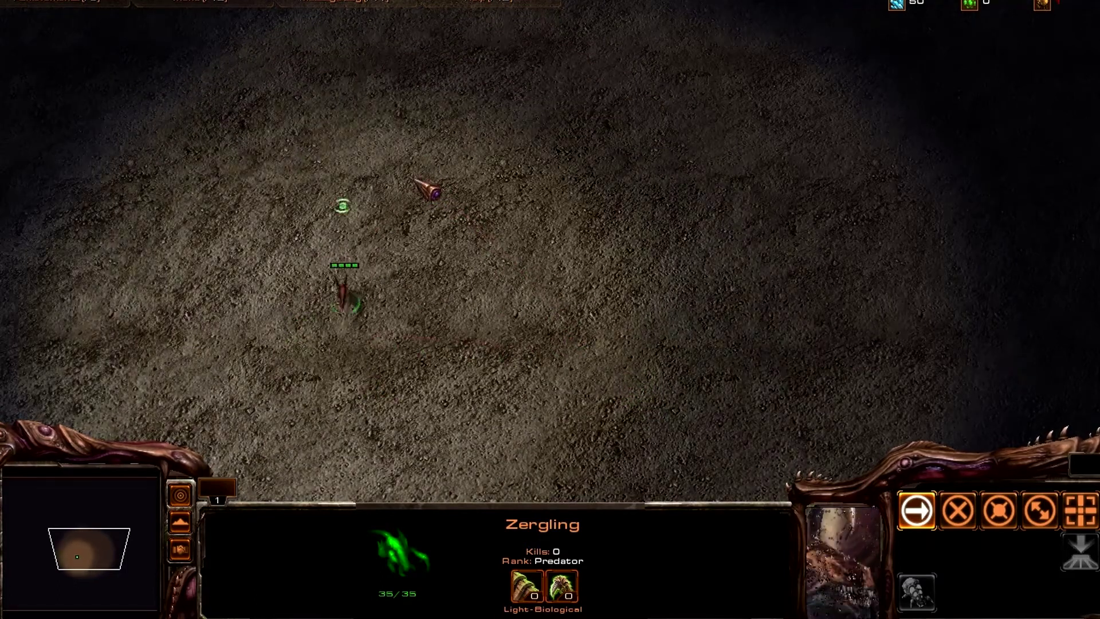
pyautogui.rightClick(675, 248)
pyautogui.rightClick(705, 322)
pyautogui.rightClick(836, 405)
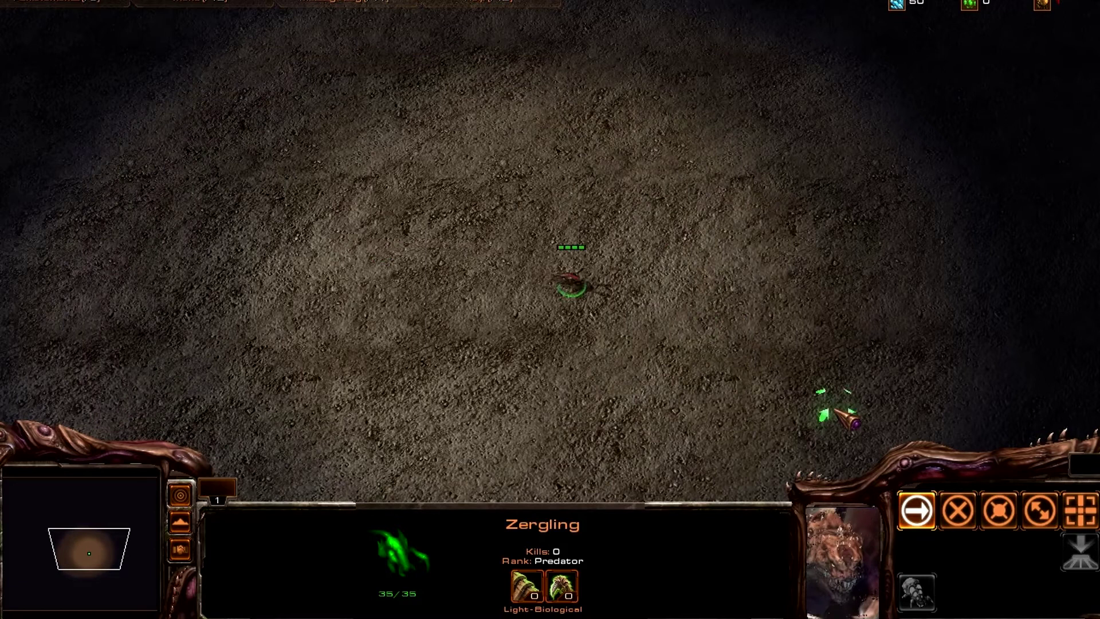
pyautogui.rightClick(754, 405)
pyautogui.rightClick(521, 408)
pyautogui.rightClick(410, 352)
pyautogui.rightClick(359, 302)
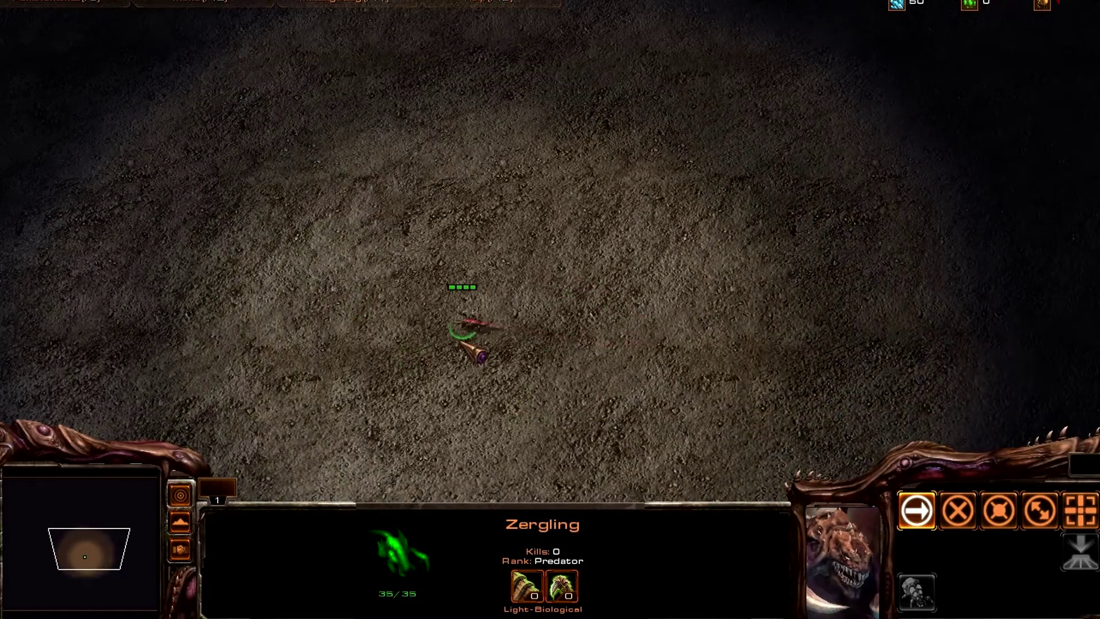
pyautogui.rightClick(596, 292)
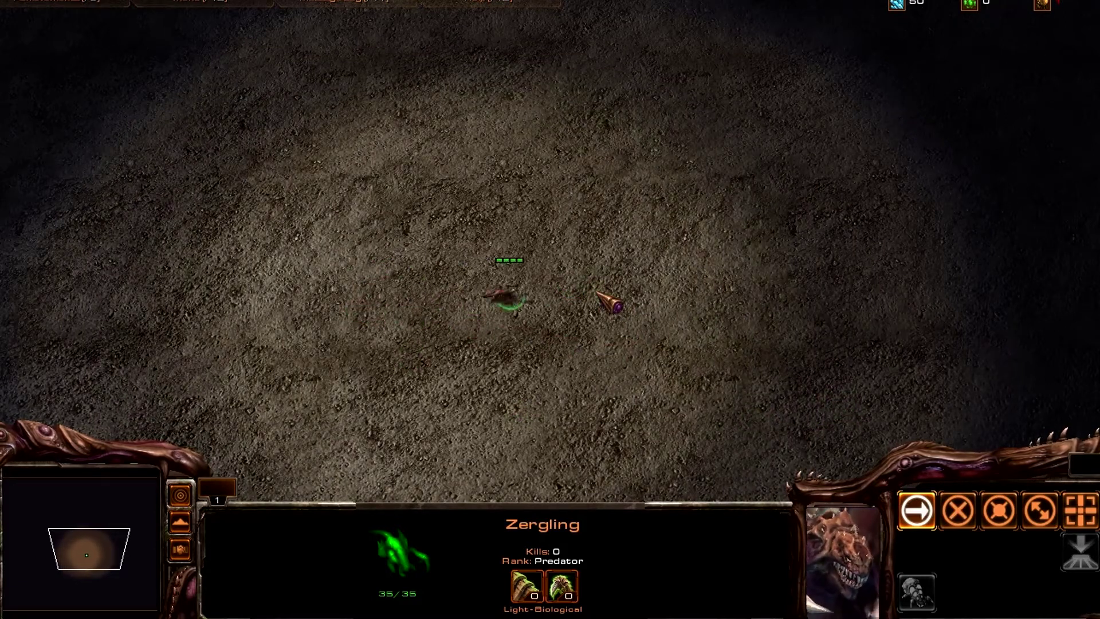
pyautogui.press('s')
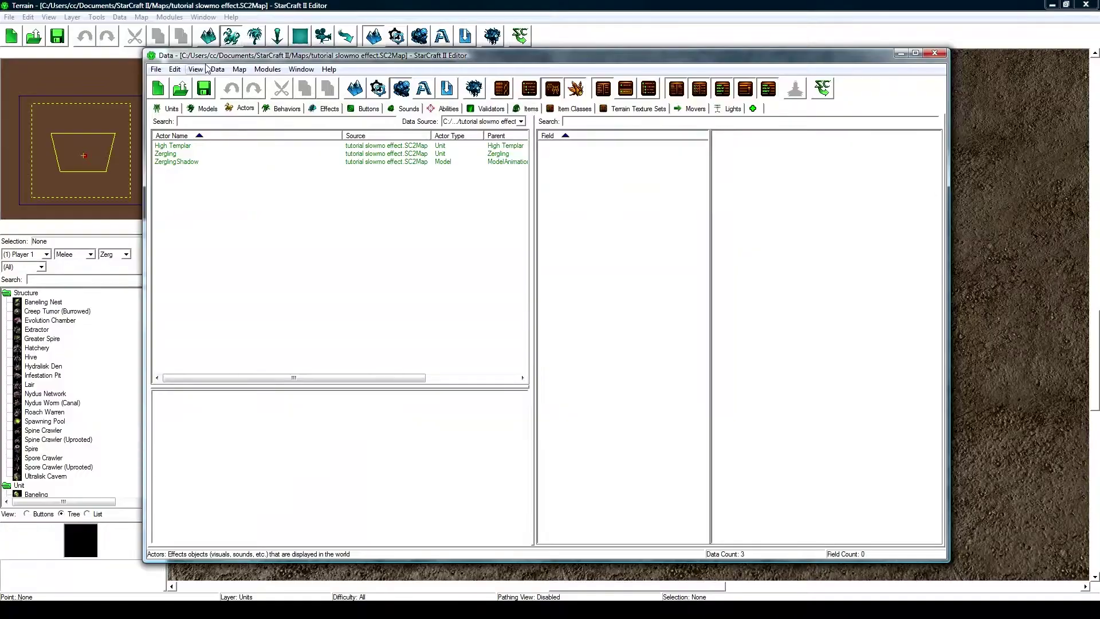
# - Switch to the StarCraft II Editor and create a new 88 by 88 map with Melee (Liberty) dependencies
pyautogui.click(176, 5)
pyautogui.click(9, 16)
pyautogui.click(29, 32)
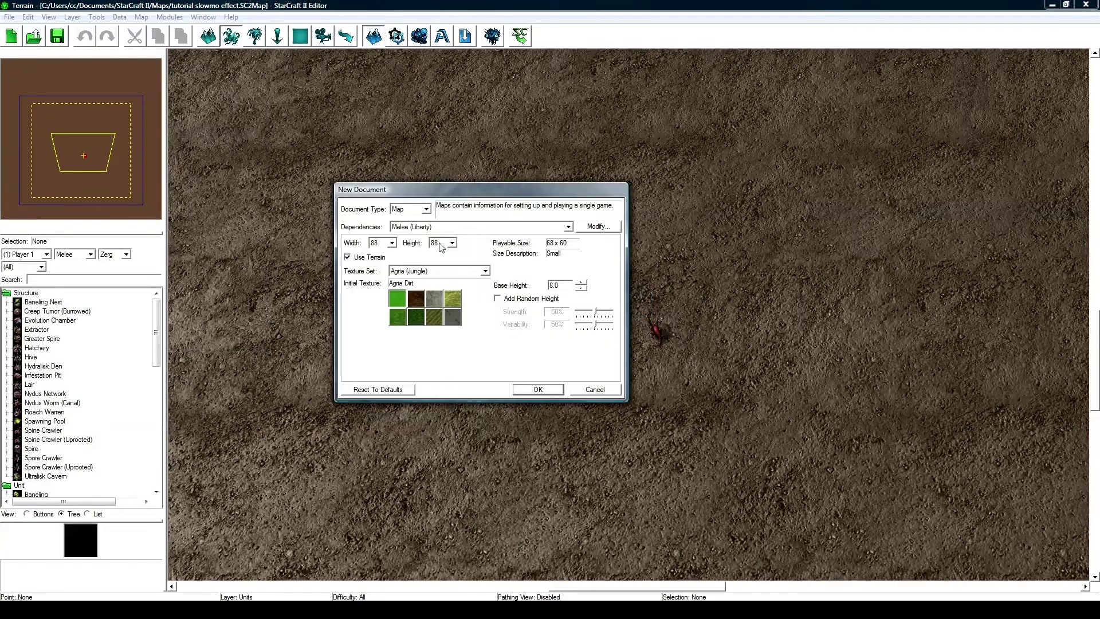
pyautogui.click(552, 390)
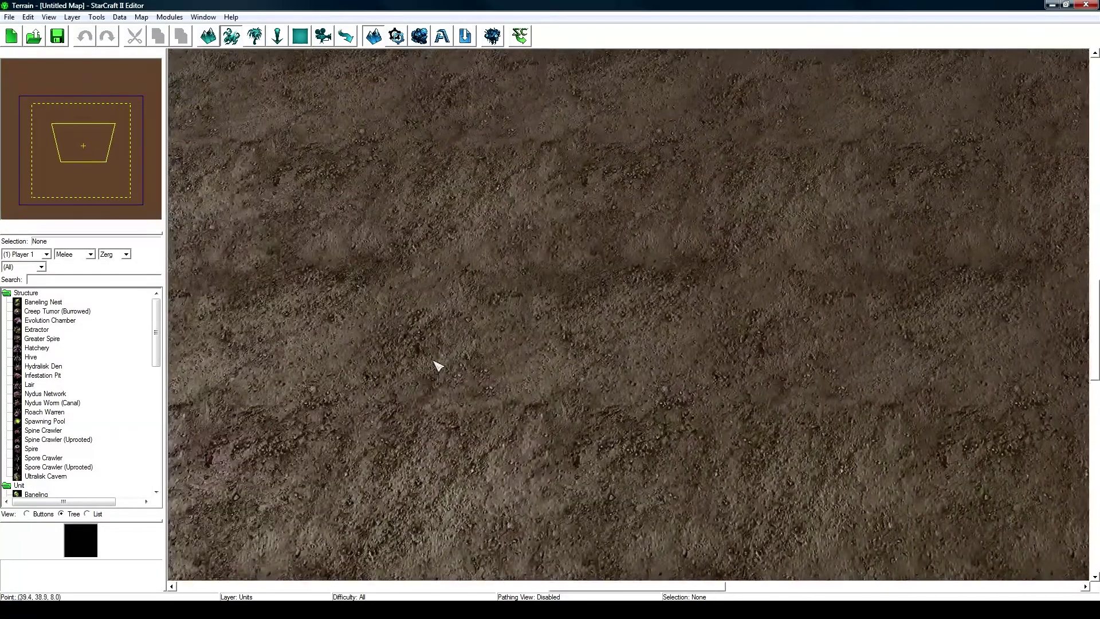
# - Place one Player 1 Zergling from the Melee Zerg units near the centre of the map
pyautogui.moveTo(434, 361); pyautogui.dragTo(441, 285, button='right')
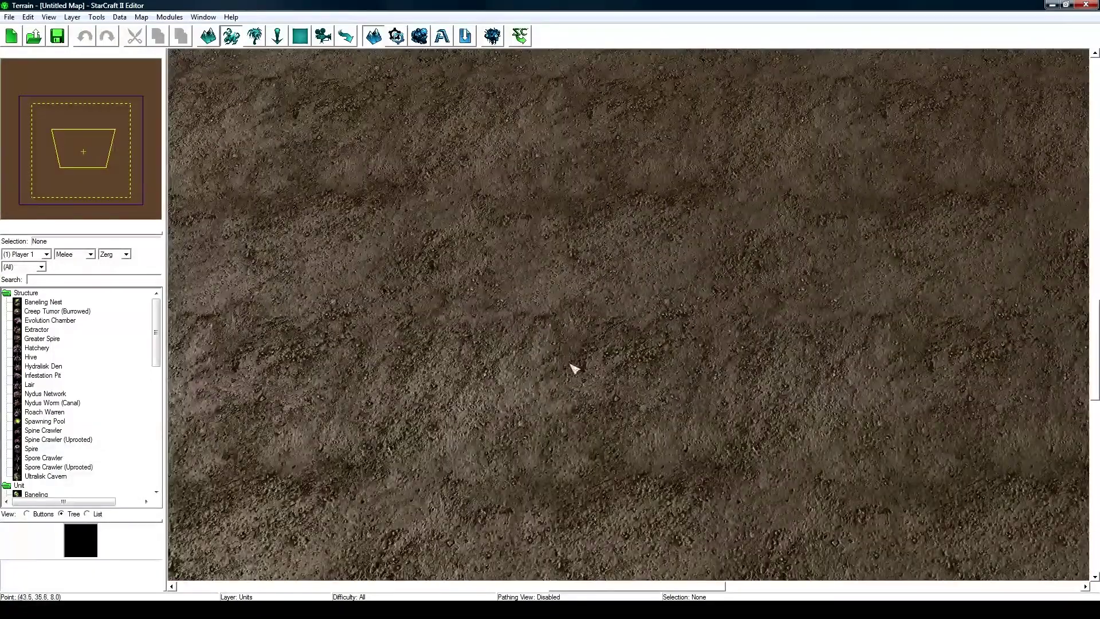
pyautogui.scroll(-2, 547, 400)
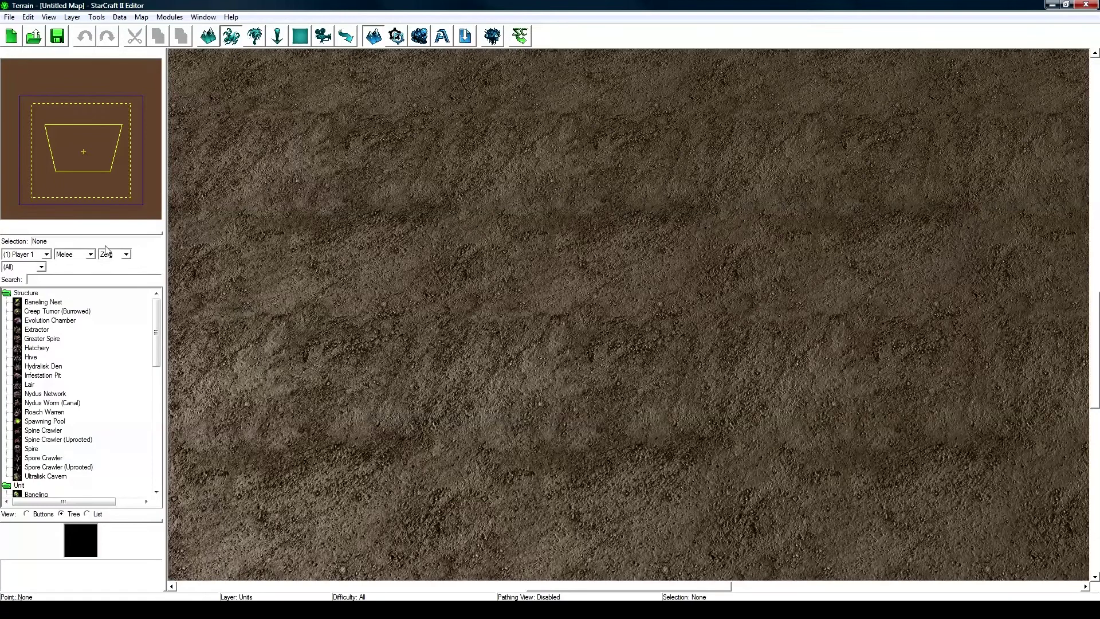
pyautogui.click(75, 17)
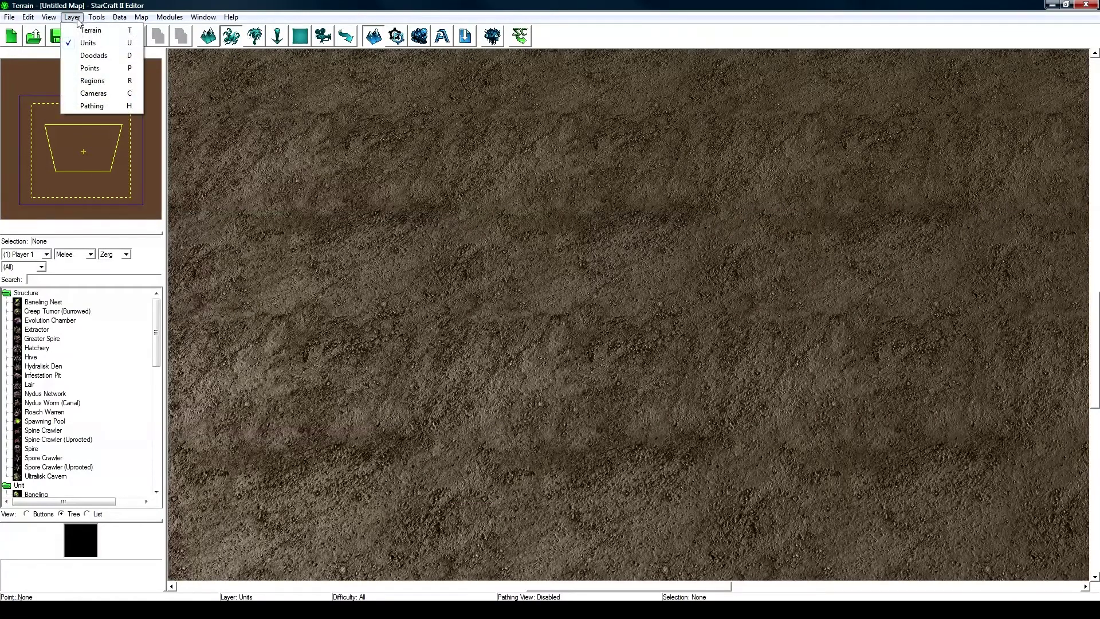
pyautogui.click(91, 30)
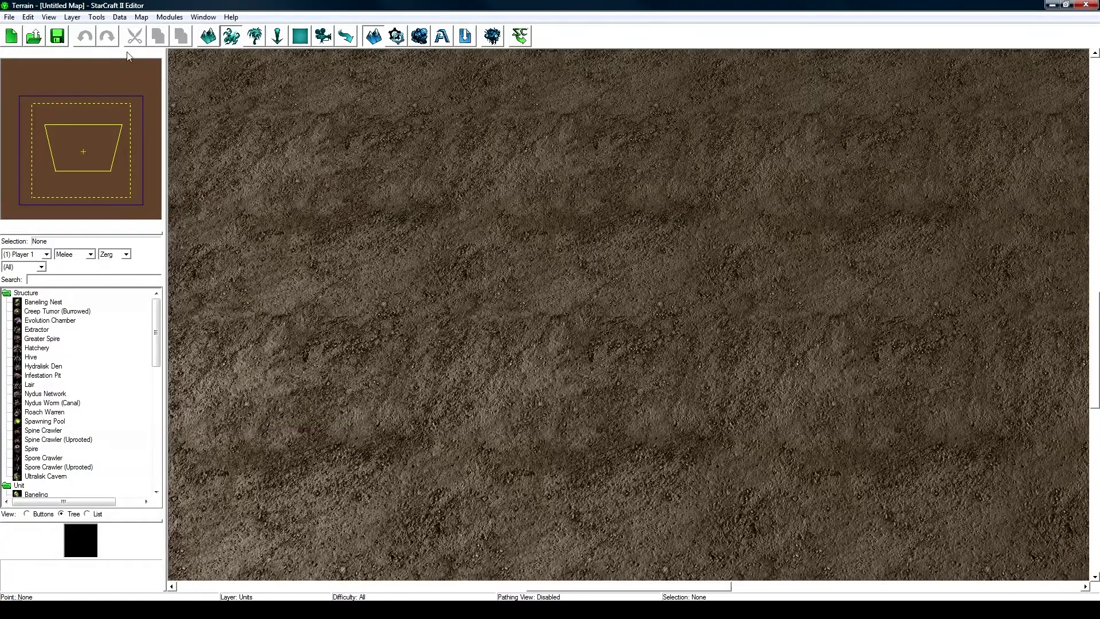
pyautogui.click(36, 252)
pyautogui.click(36, 252)
pyautogui.click(121, 255)
pyautogui.click(122, 255)
pyautogui.moveTo(153, 302); pyautogui.dragTo(154, 424)
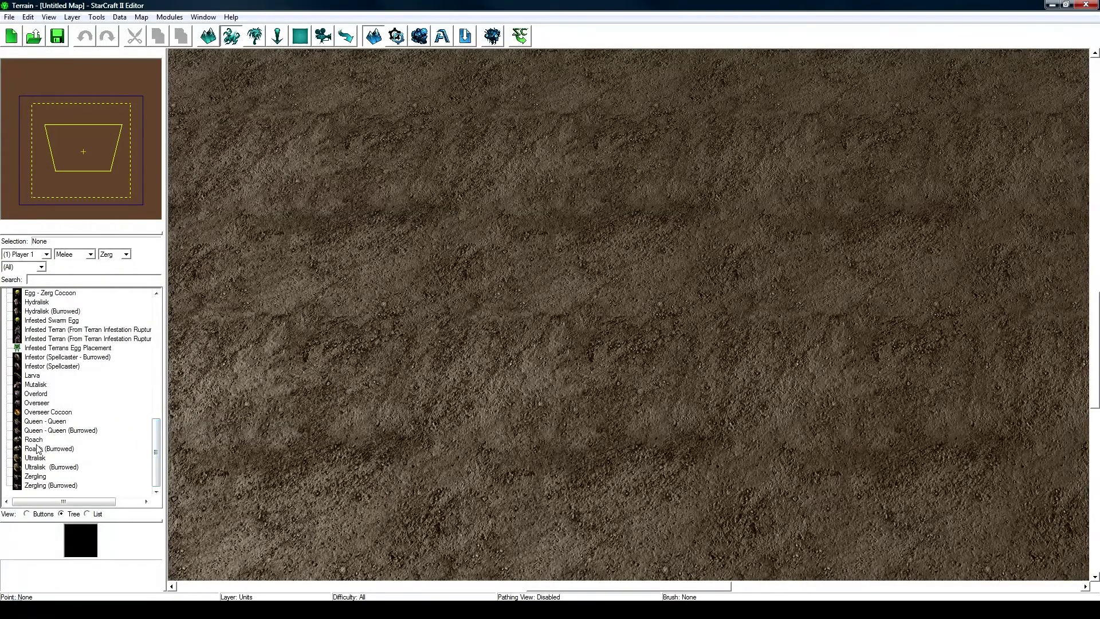
pyautogui.click(35, 476)
pyautogui.moveTo(544, 344); pyautogui.dragTo(493, 341, button='right')
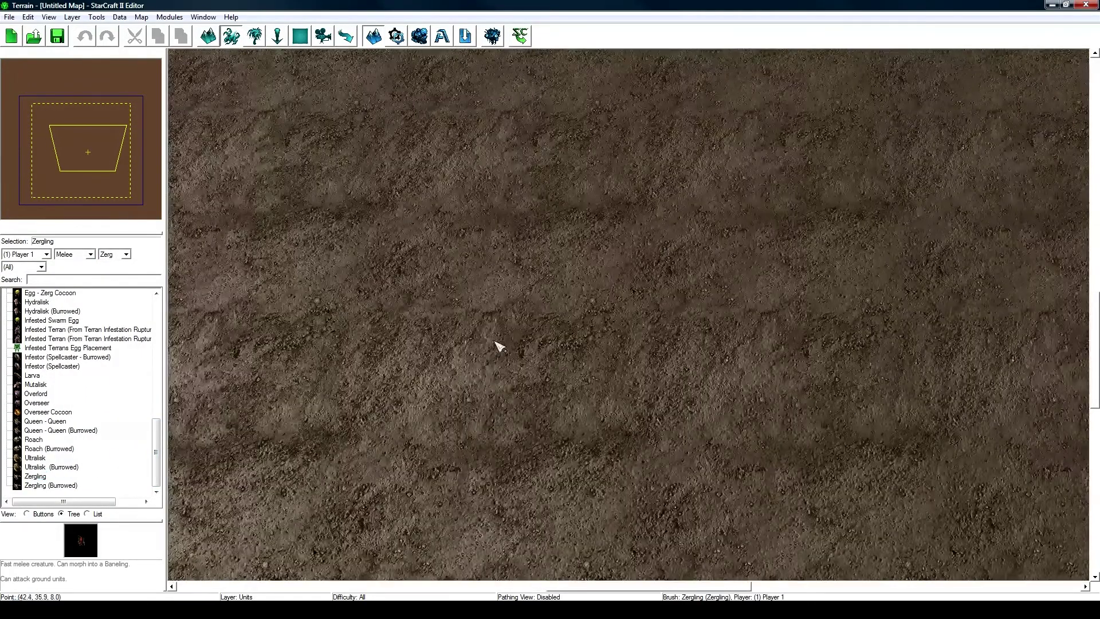
pyautogui.click(535, 329)
pyautogui.moveTo(543, 278); pyautogui.dragTo(553, 274, button='middle')
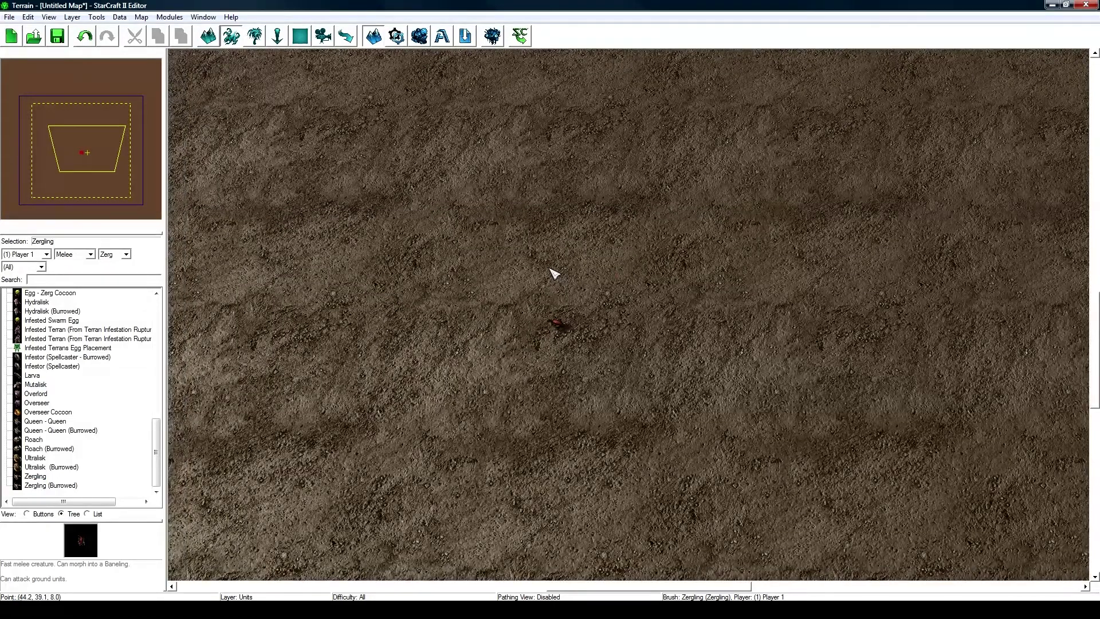
pyautogui.press('Escape')
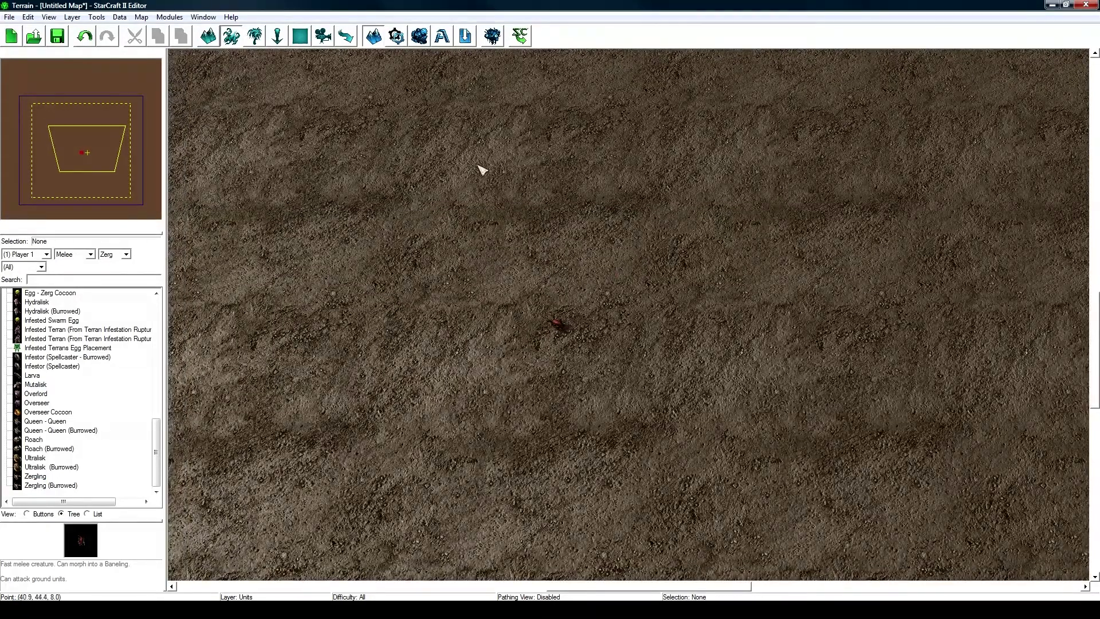
# - Open the Data Editor and show the map's actor data
pyautogui.click(420, 36)
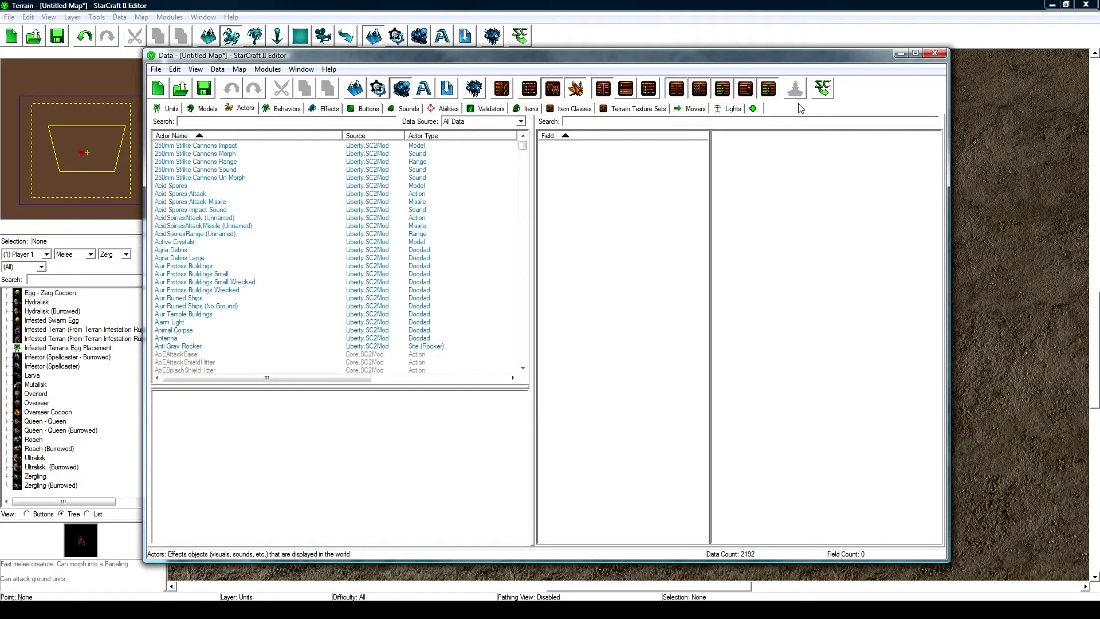
pyautogui.click(756, 109)
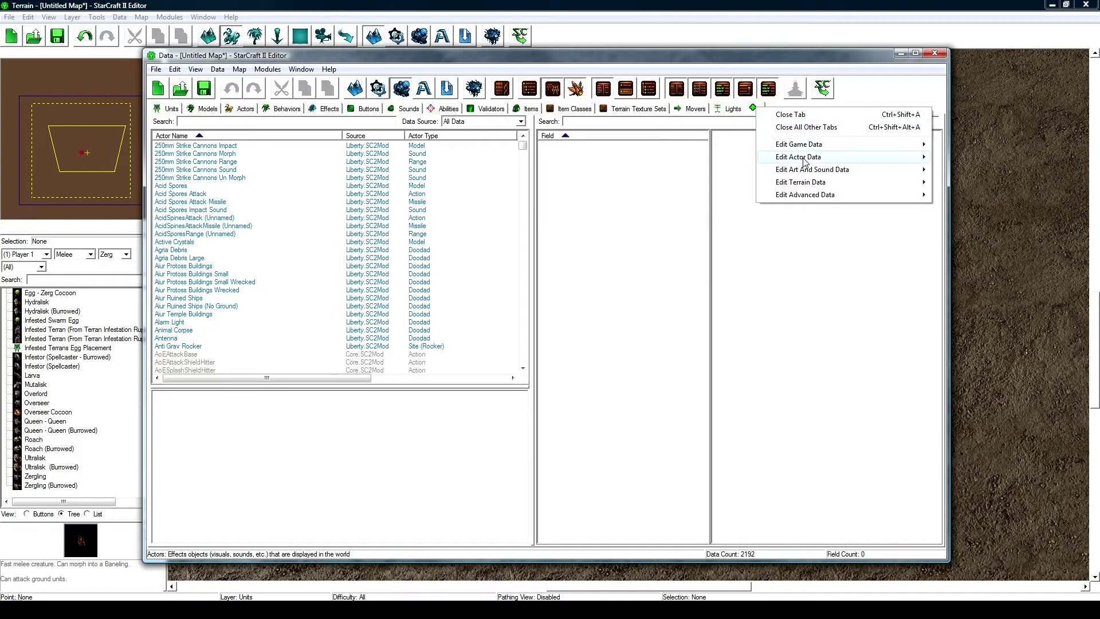
pyautogui.moveTo(819, 159)
pyautogui.click(955, 158)
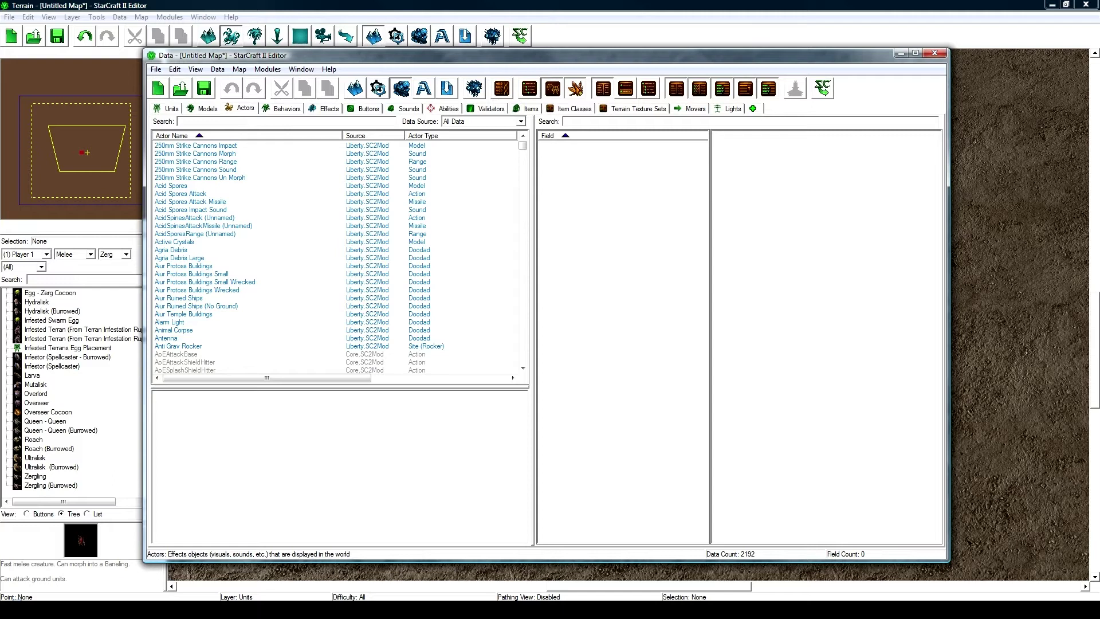
# - Search the actors for "hightempl" and duplicate the HighTemplarShadow (Unnamed) actor
pyautogui.click(256, 124)
pyautogui.write('hightempl')
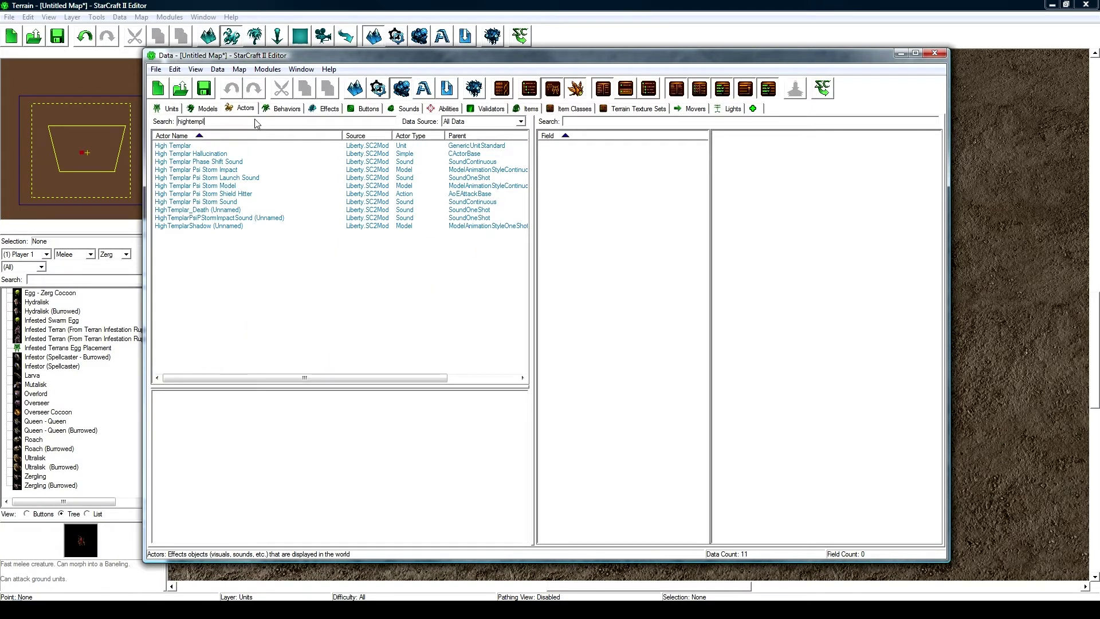
pyautogui.click(224, 227)
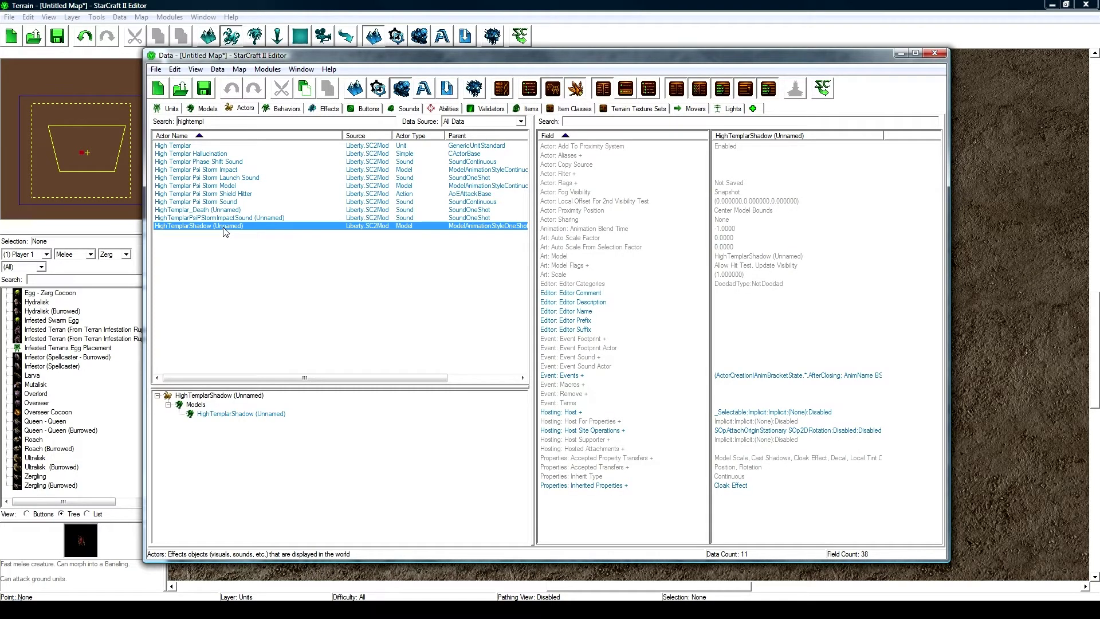
pyautogui.hotkey('ctrl', 'c')
pyautogui.hotkey('ctrl', 'v')
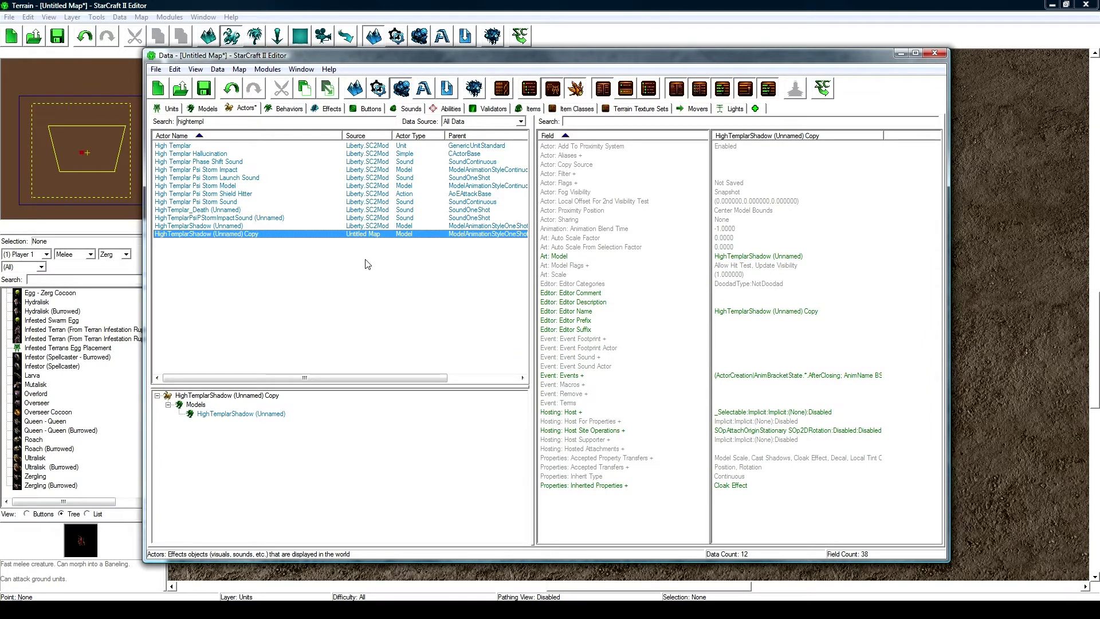
# - Examine the copied actor's Art: Model field and show the fields of its linked HighTemplarShadow (Unnamed) model
pyautogui.click(588, 256)
pyautogui.click(753, 256)
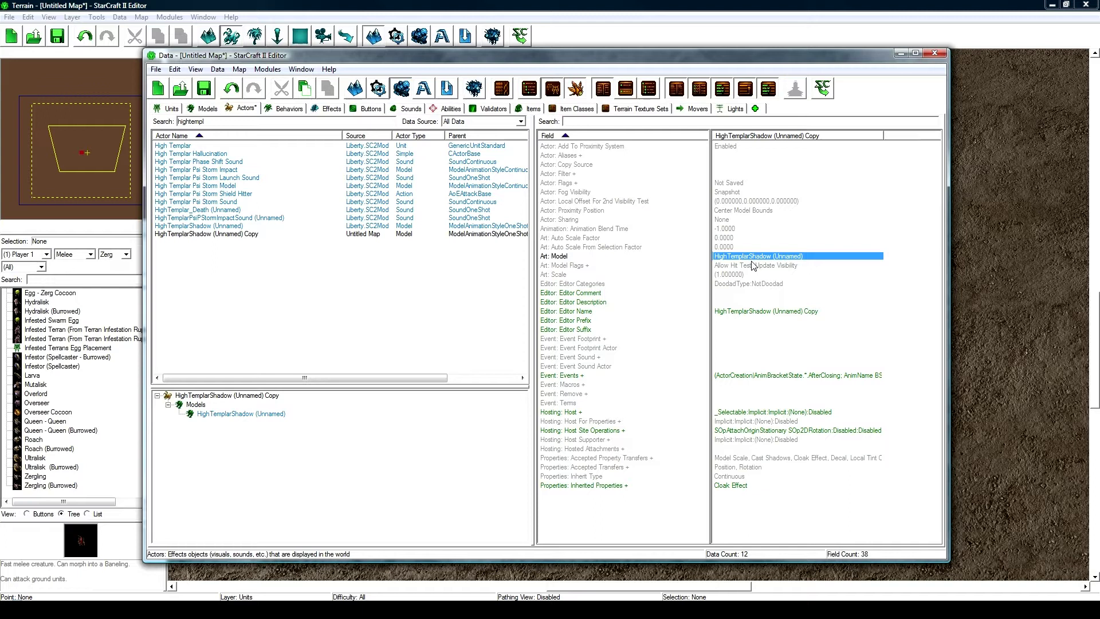
pyautogui.click(280, 415)
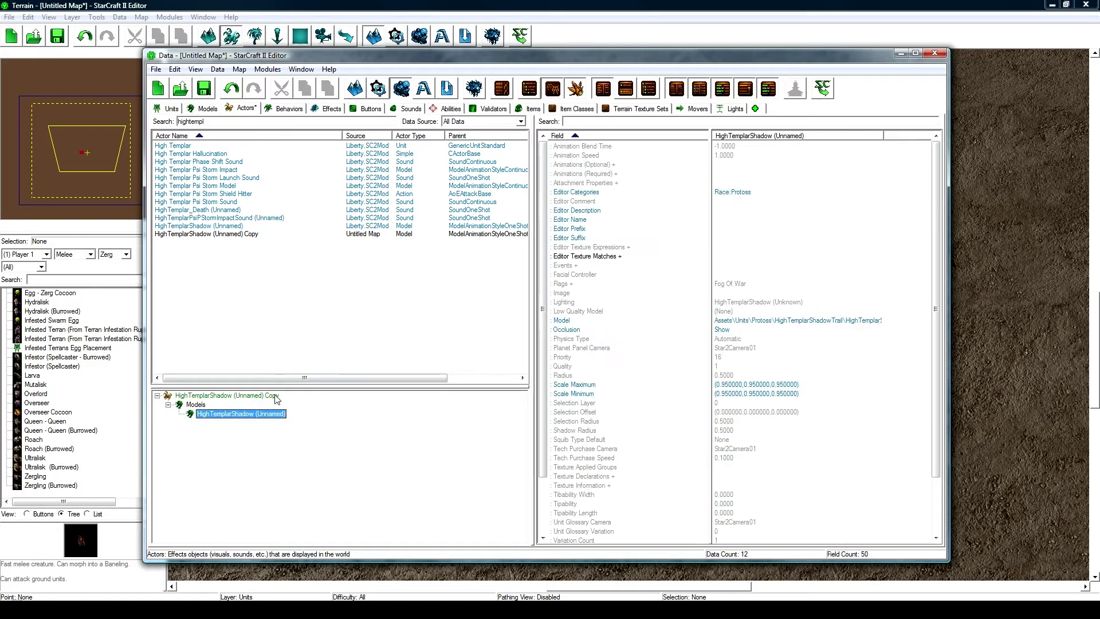
# - Rename the copied HighTemplarShadow actor as ZerglingShadow and generate a matching suggested ID
pyautogui.click(253, 396)
pyautogui.click(256, 235)
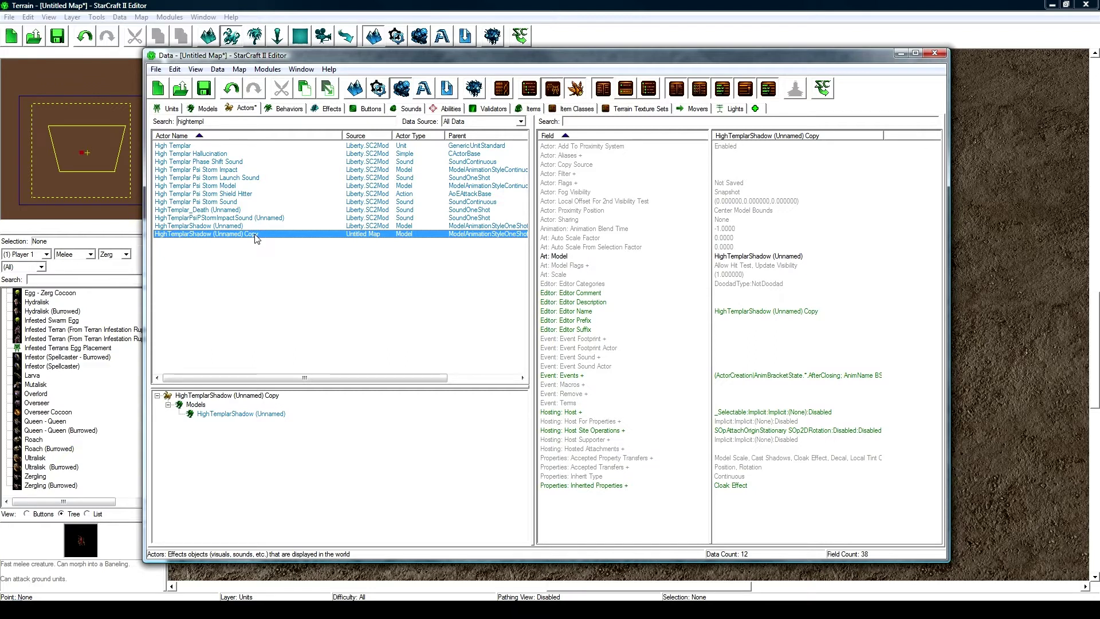
pyautogui.doubleClick(256, 235)
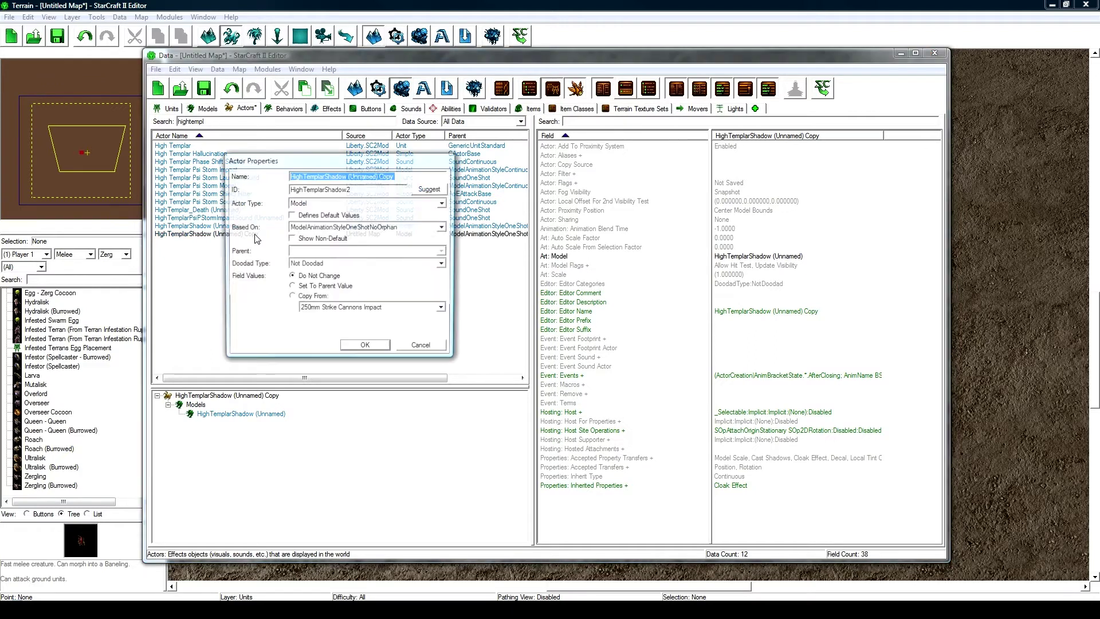
pyautogui.write('ZerglingShadow')
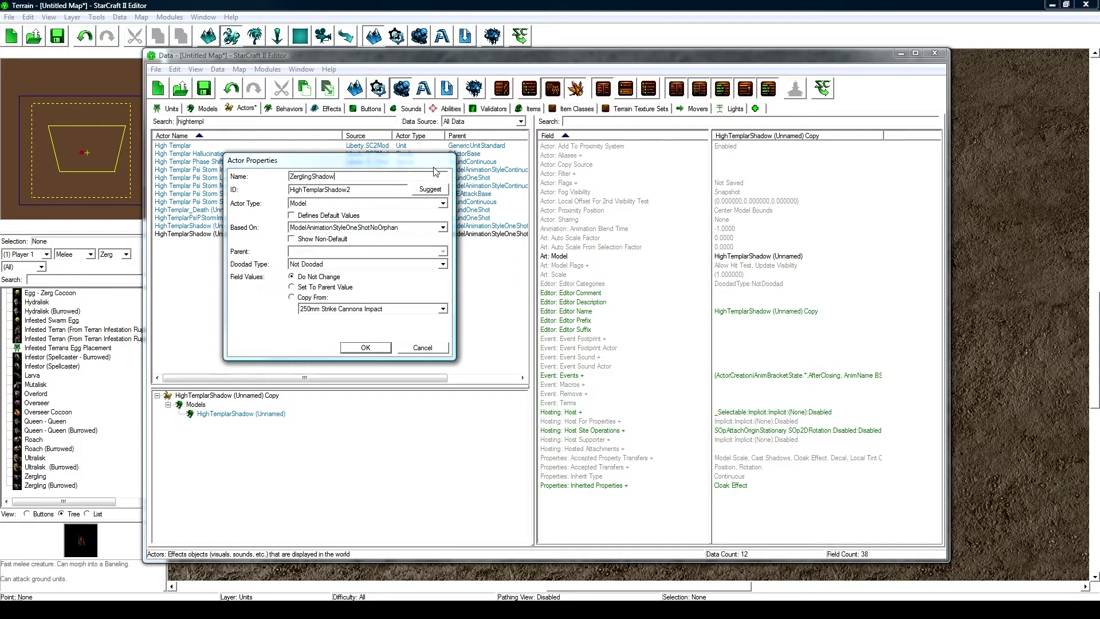
pyautogui.click(430, 189)
pyautogui.click(367, 348)
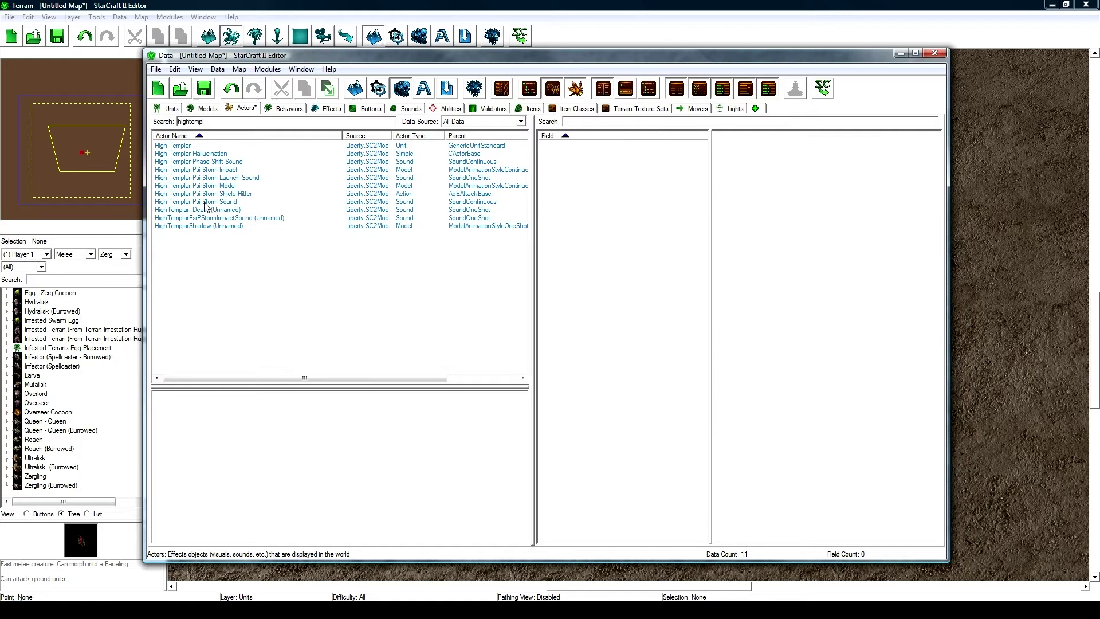
# - List only the Untitled Map's actors without a search filter and set the ZerglingShadow actor's Art: Model to Zergling
pyautogui.doubleClick(201, 122)
pyautogui.press('BackSpace')
pyautogui.click(467, 123)
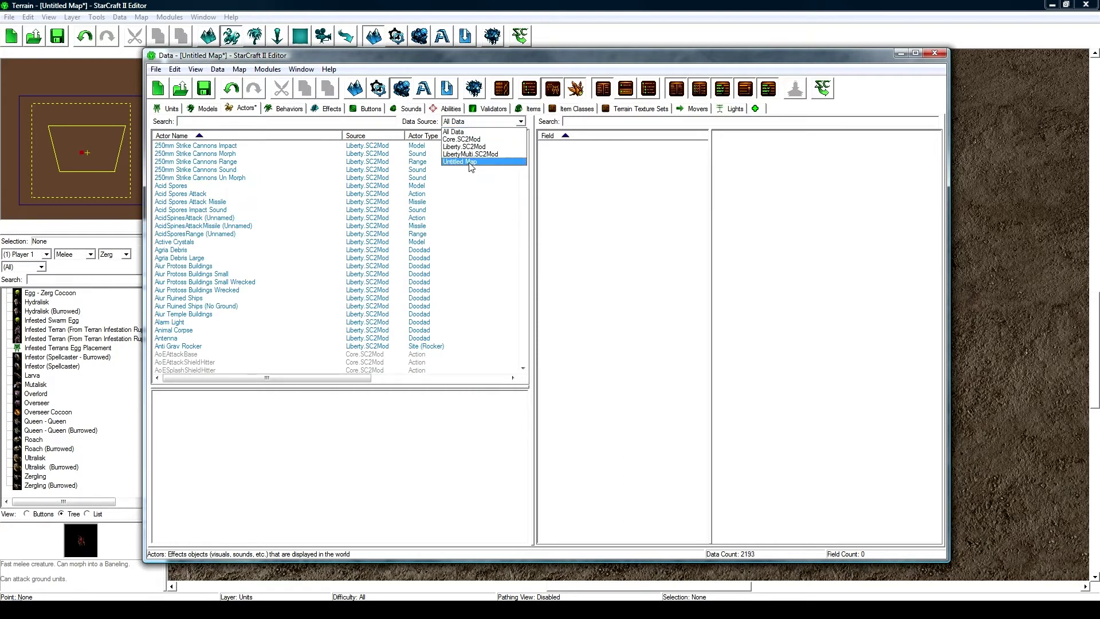
pyautogui.click(470, 165)
pyautogui.click(197, 146)
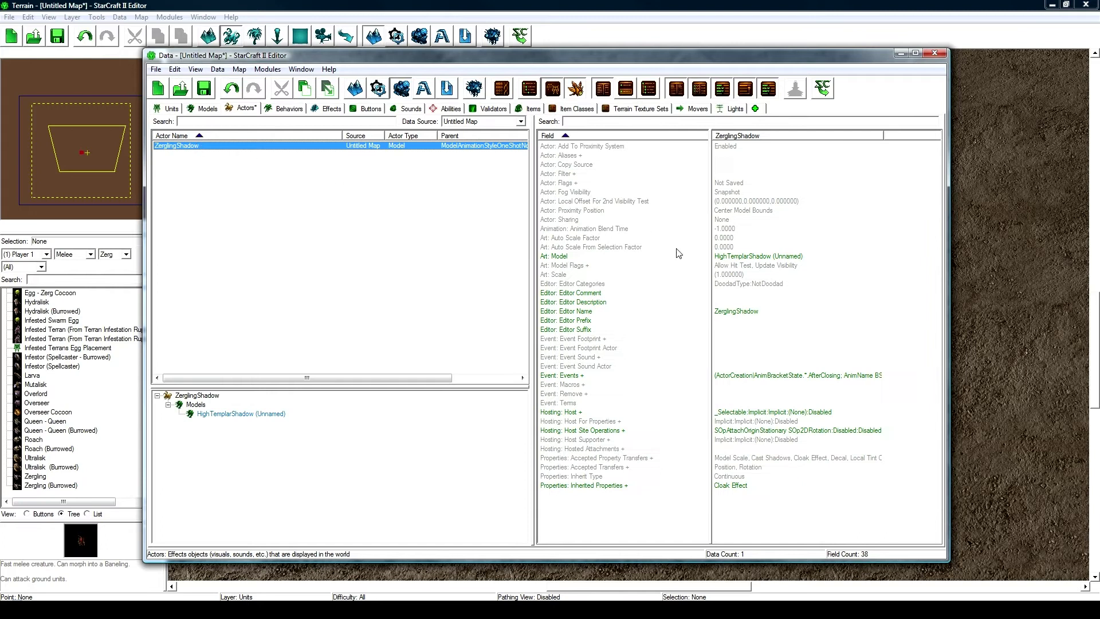
pyautogui.doubleClick(735, 258)
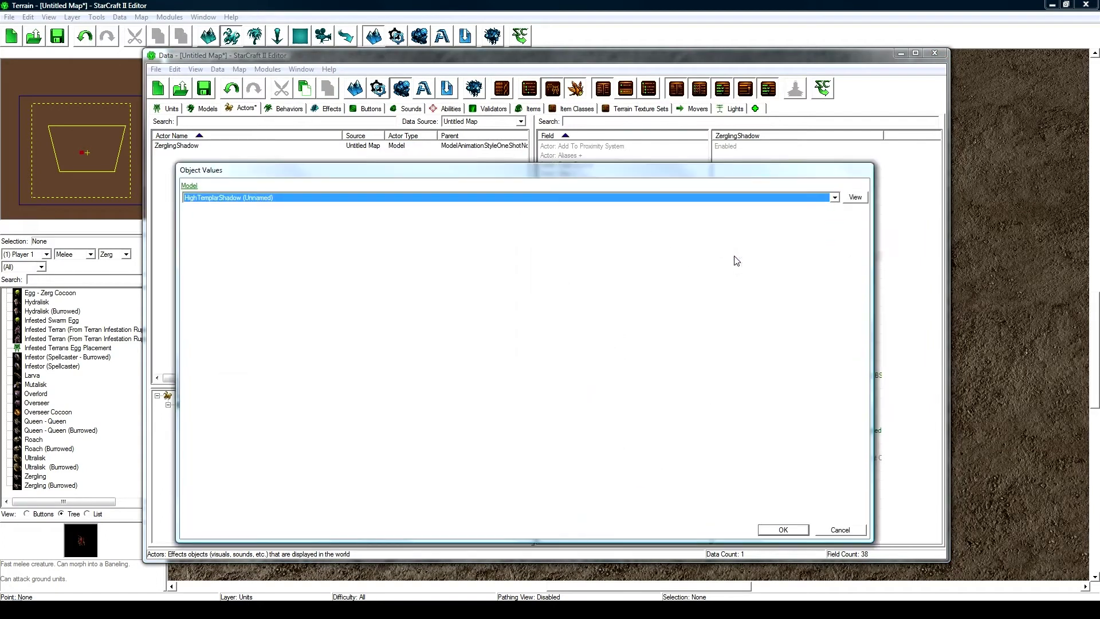
pyautogui.write('Zergling')
pyautogui.press('Return')
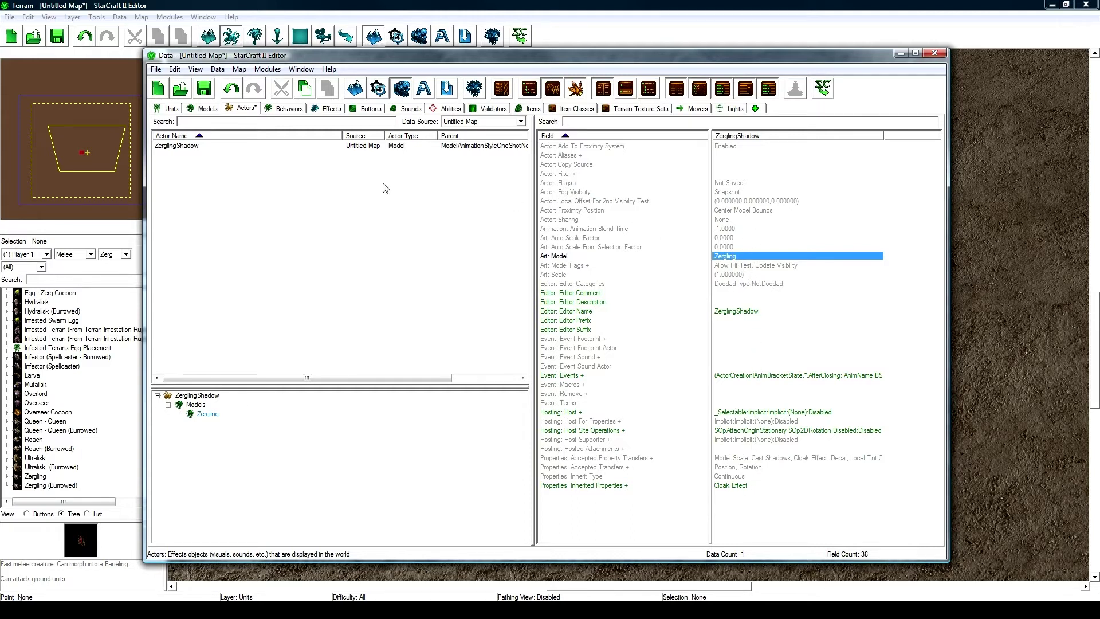
# - Search all data sources for "zergling" actors and open the Zergling unit actor's Event: Events field for editing
pyautogui.click(485, 122)
pyautogui.click(483, 137)
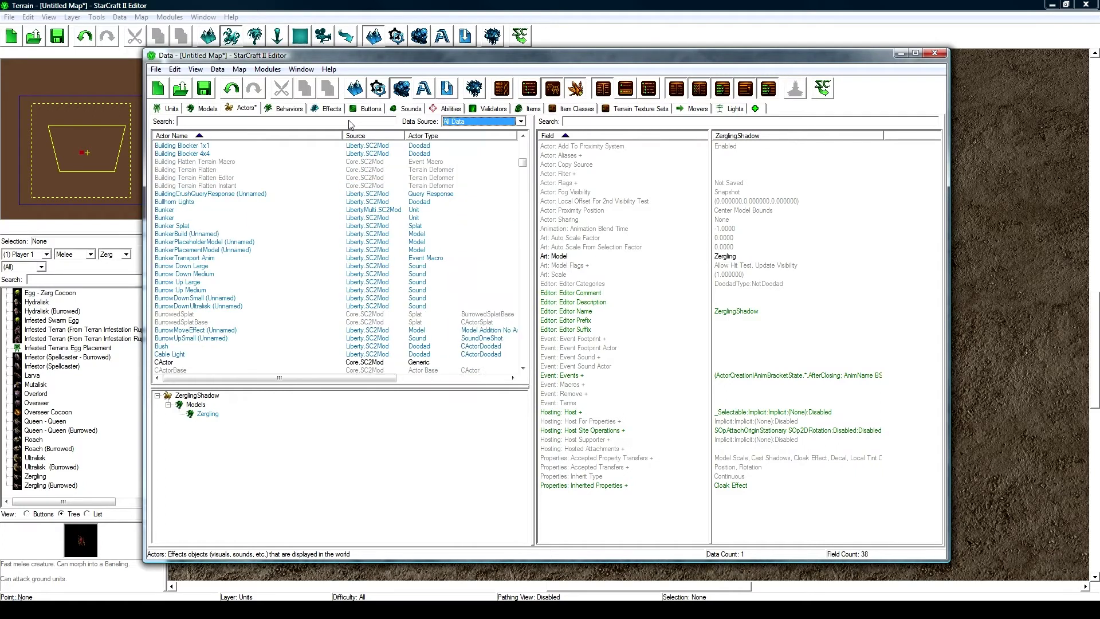
pyautogui.click(179, 121)
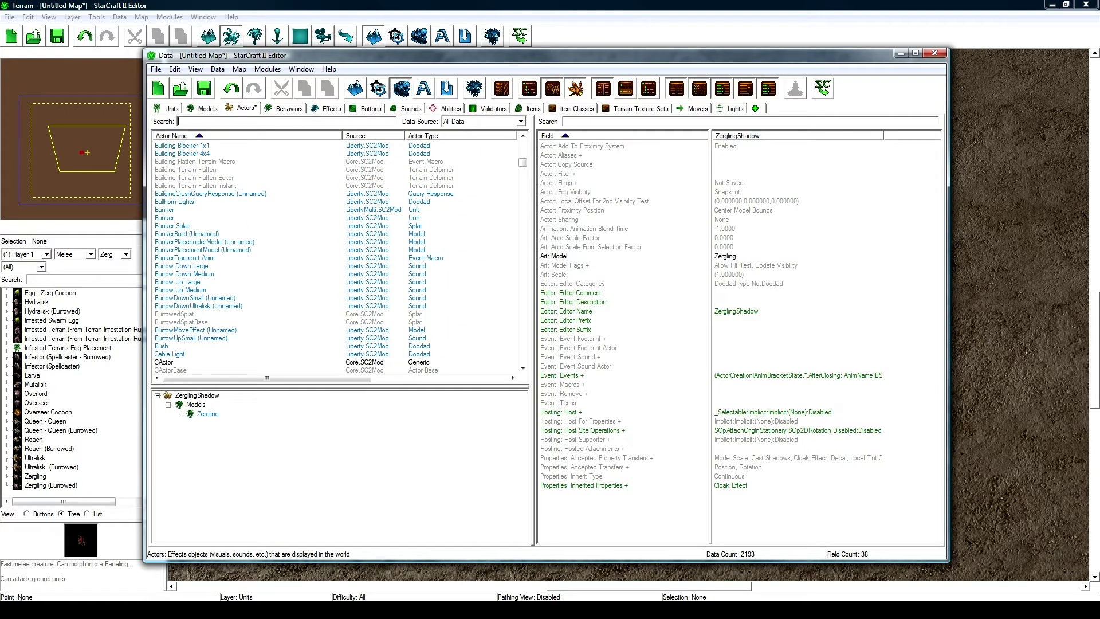
pyautogui.click(178, 121)
pyautogui.write('zergling')
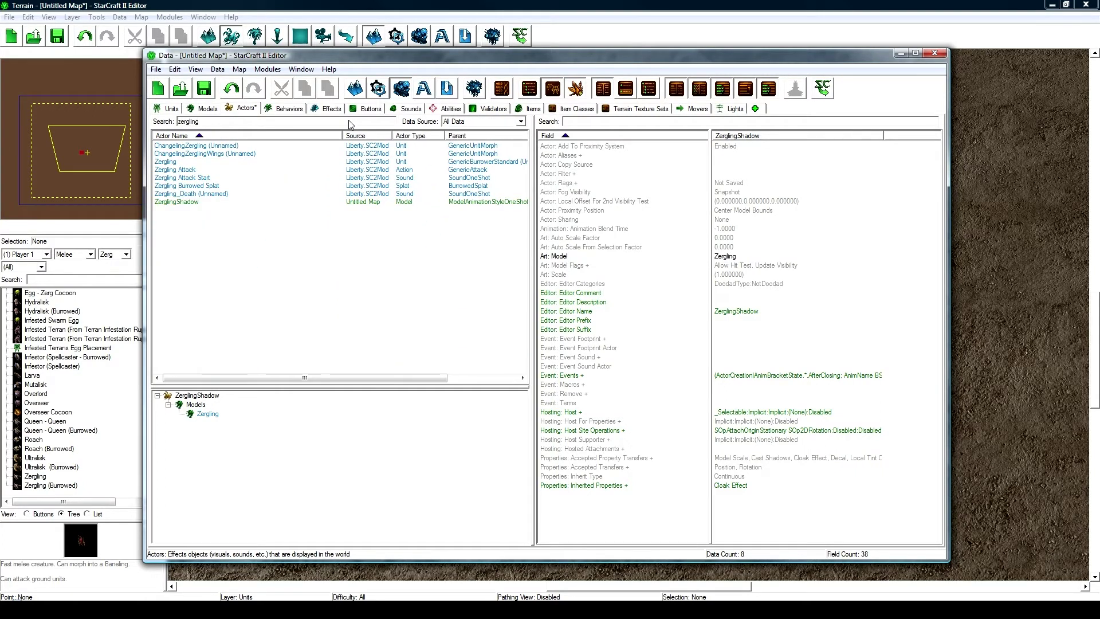
pyautogui.click(182, 163)
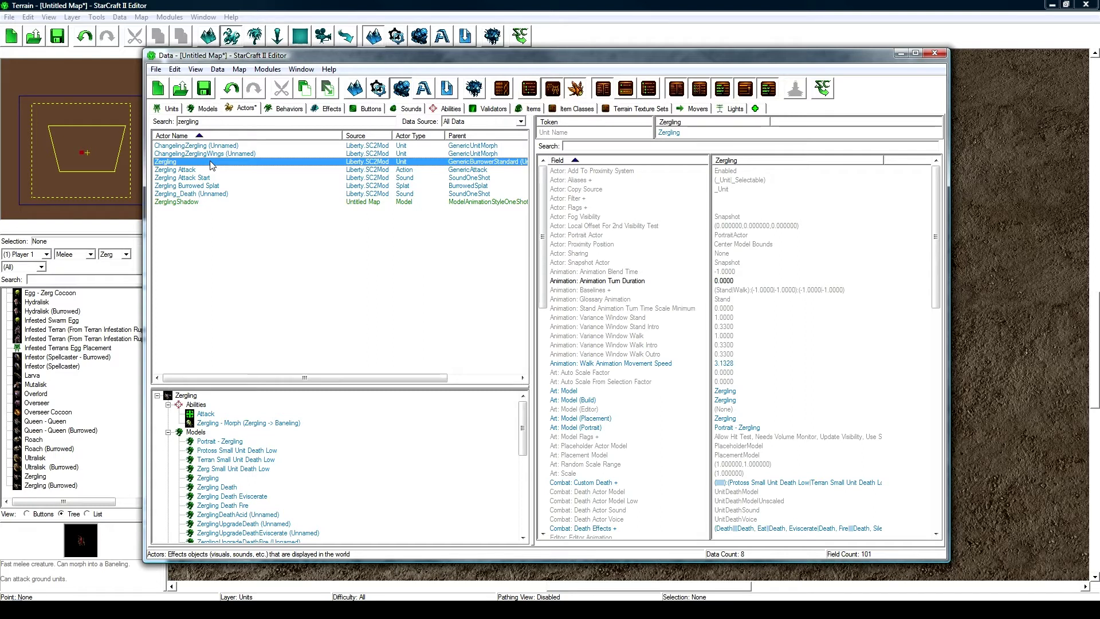
pyautogui.click(773, 409)
pyautogui.scroll(-7, 778, 397)
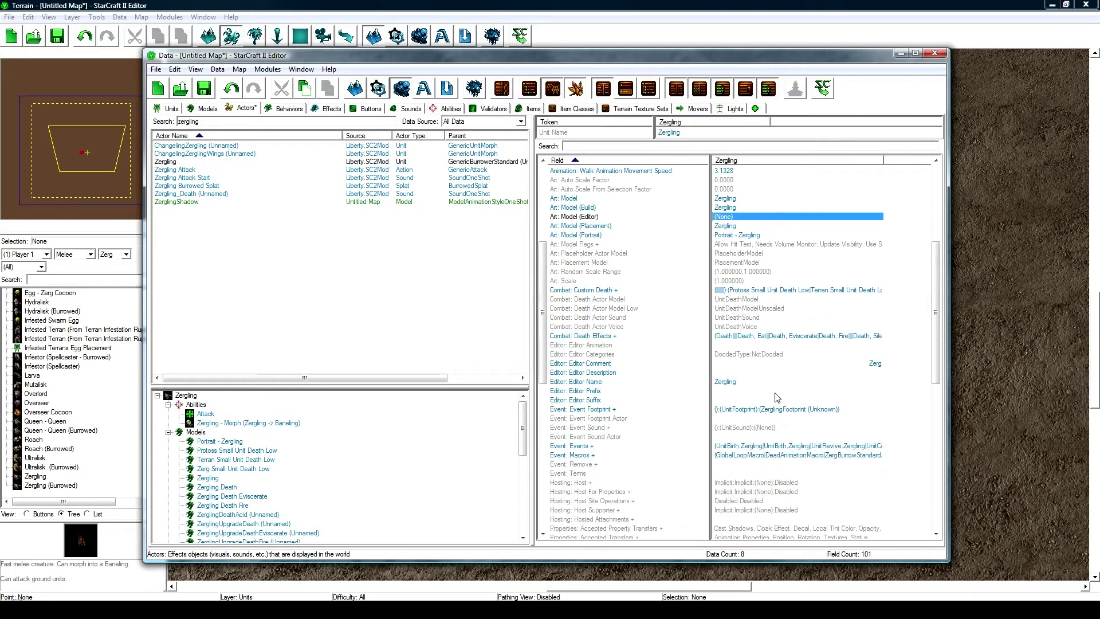
pyautogui.scroll(-3, 778, 398)
pyautogui.doubleClick(741, 363)
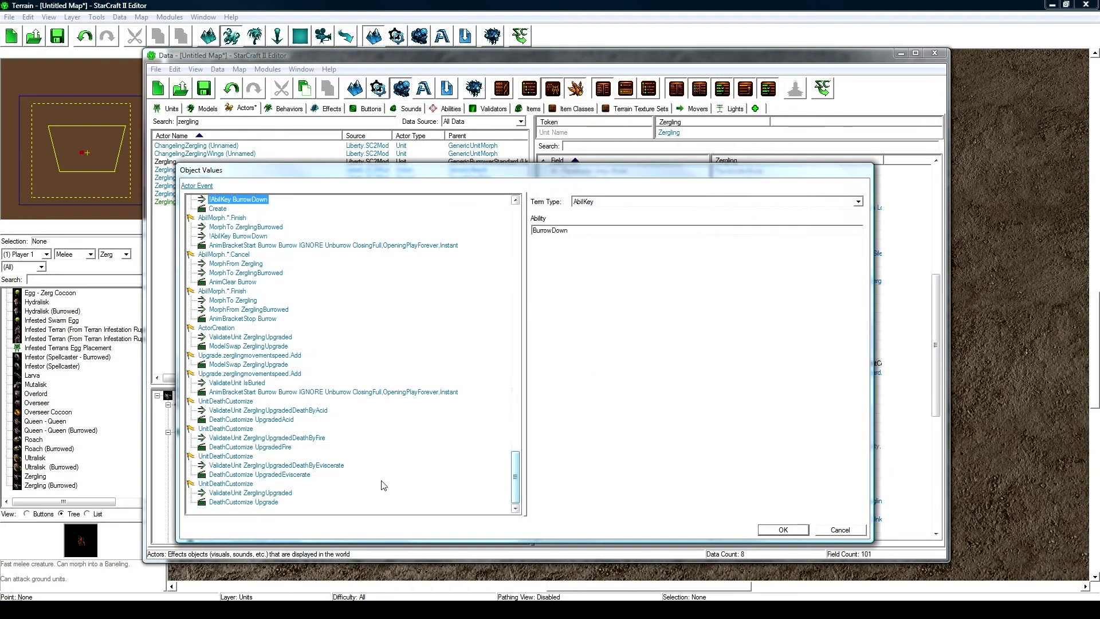
# - Duplicate the last UnitDeathCustomize event with its ValidateUnit ZerglingUpgraded term in the Zergling's actor events and accept the change
pyautogui.click(241, 373)
pyautogui.click(247, 355)
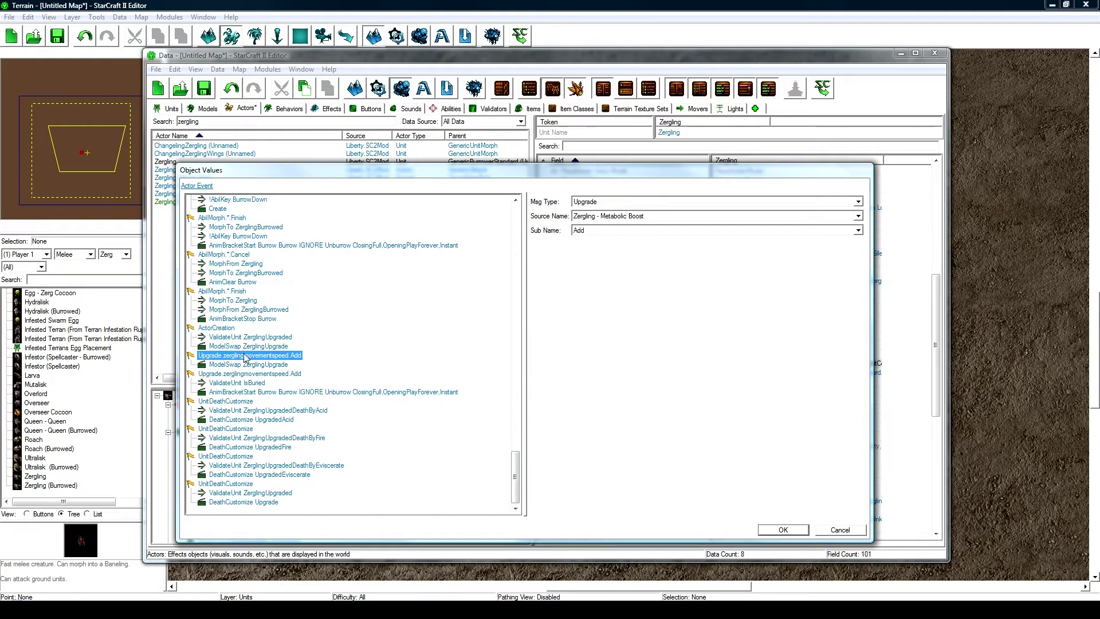
pyautogui.click(220, 328)
pyautogui.click(231, 485)
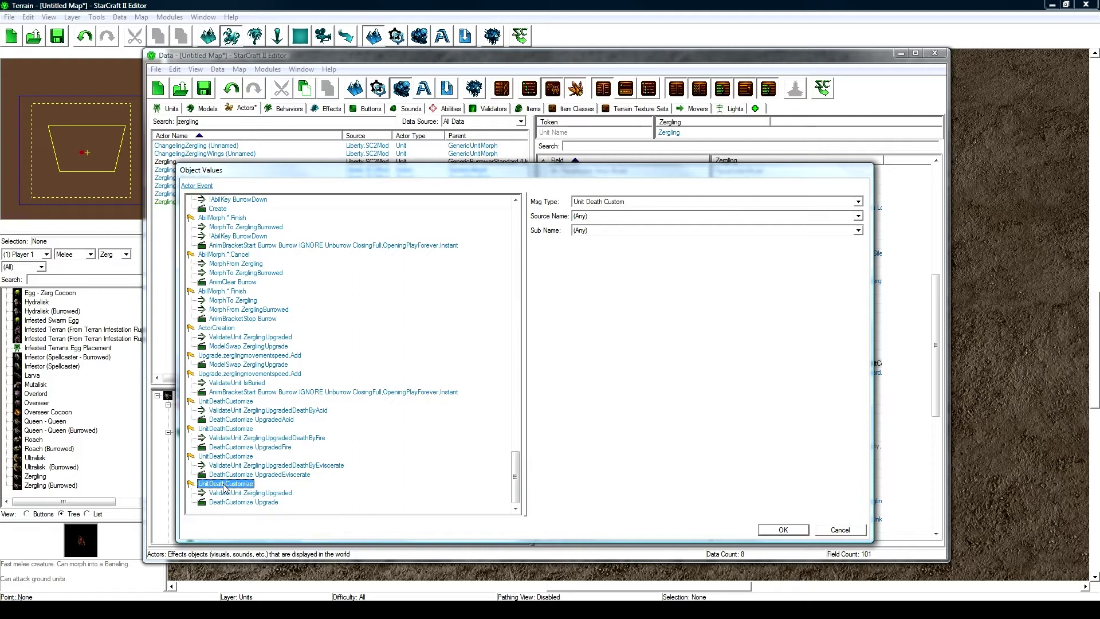
pyautogui.hotkey('ctrl', 'v')
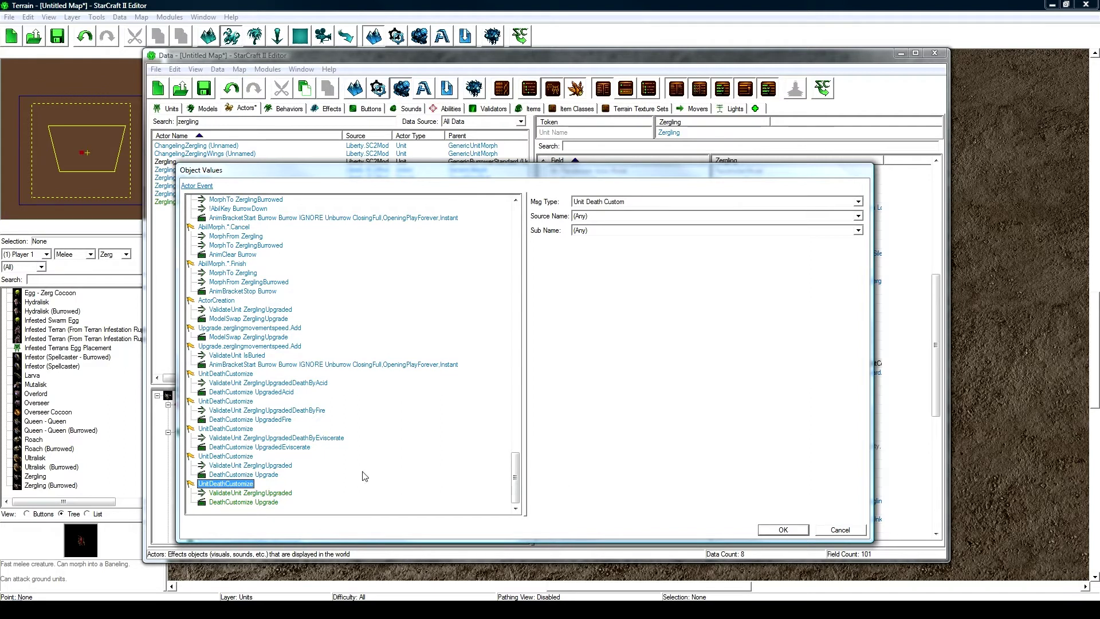
pyautogui.click(249, 502)
pyautogui.click(245, 492)
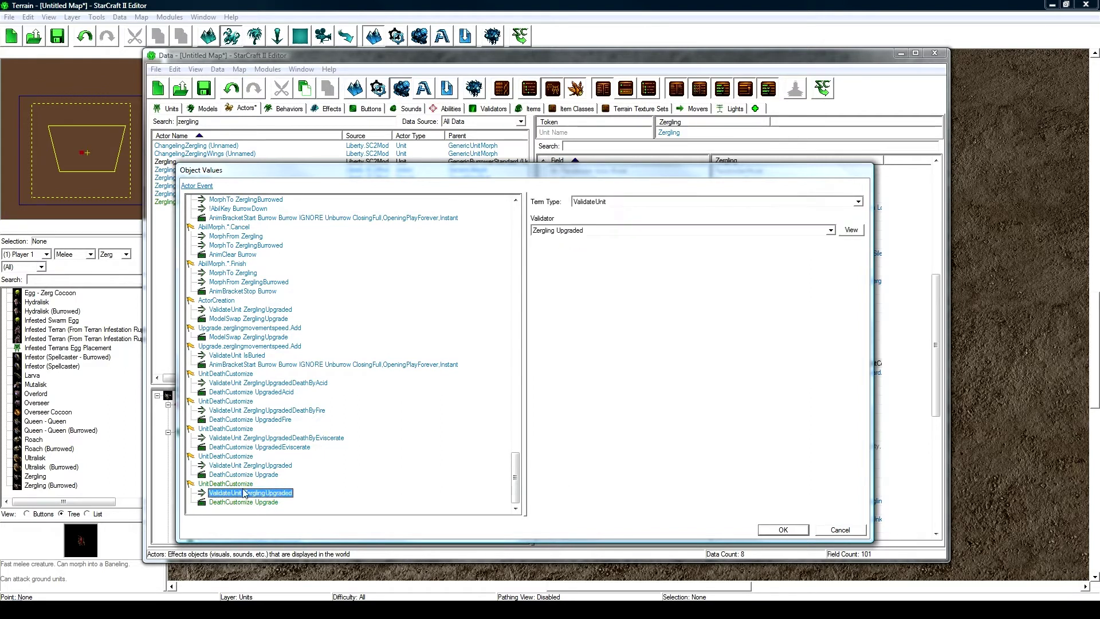
pyautogui.click(251, 484)
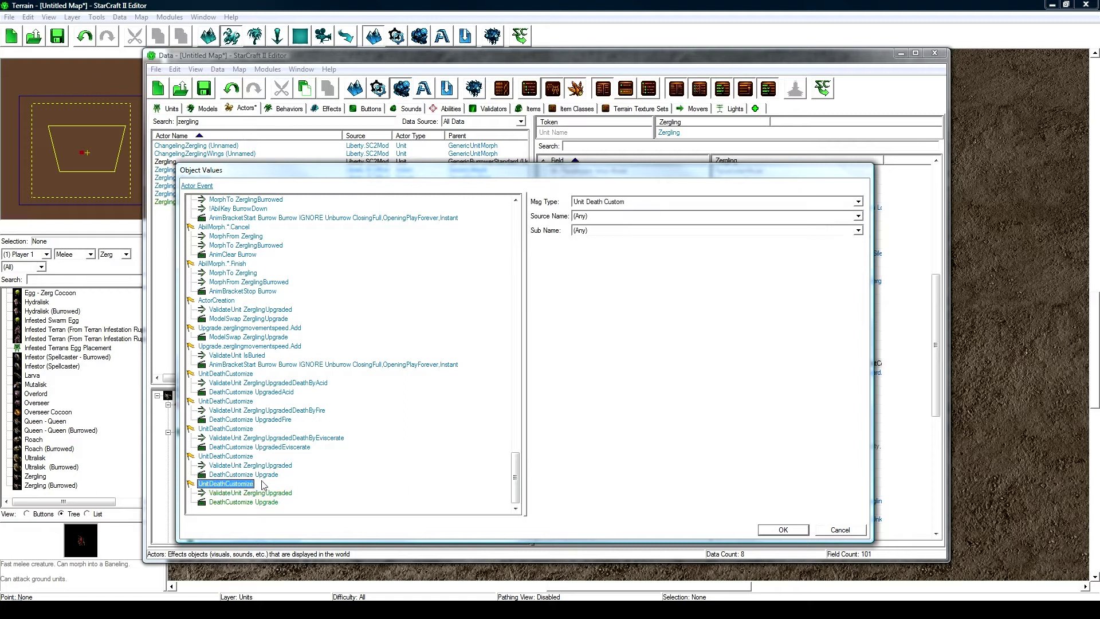
pyautogui.click(806, 535)
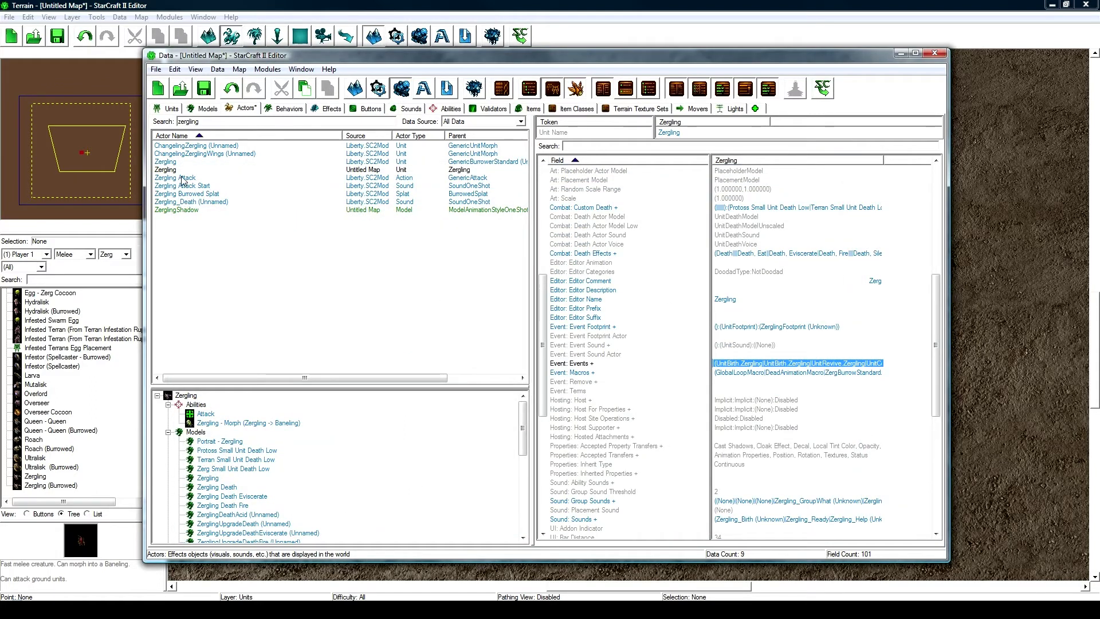
# - Search the actors for "high templar" and show the High Templar unit actor's Liberty.SC2Mod data in XML View
pyautogui.click(184, 172)
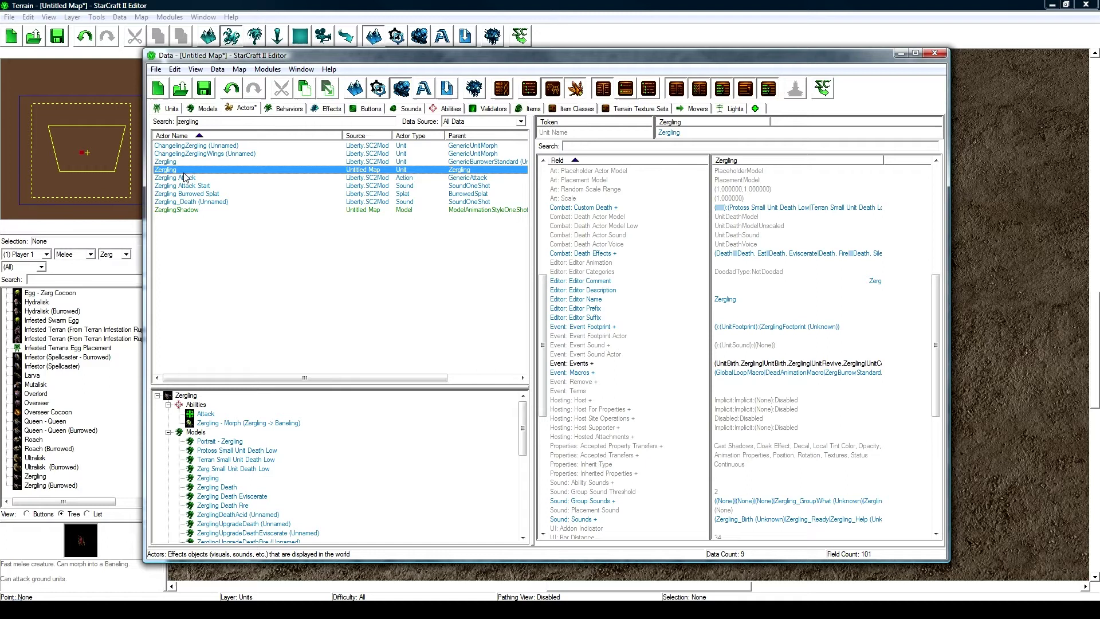
pyautogui.doubleClick(206, 122)
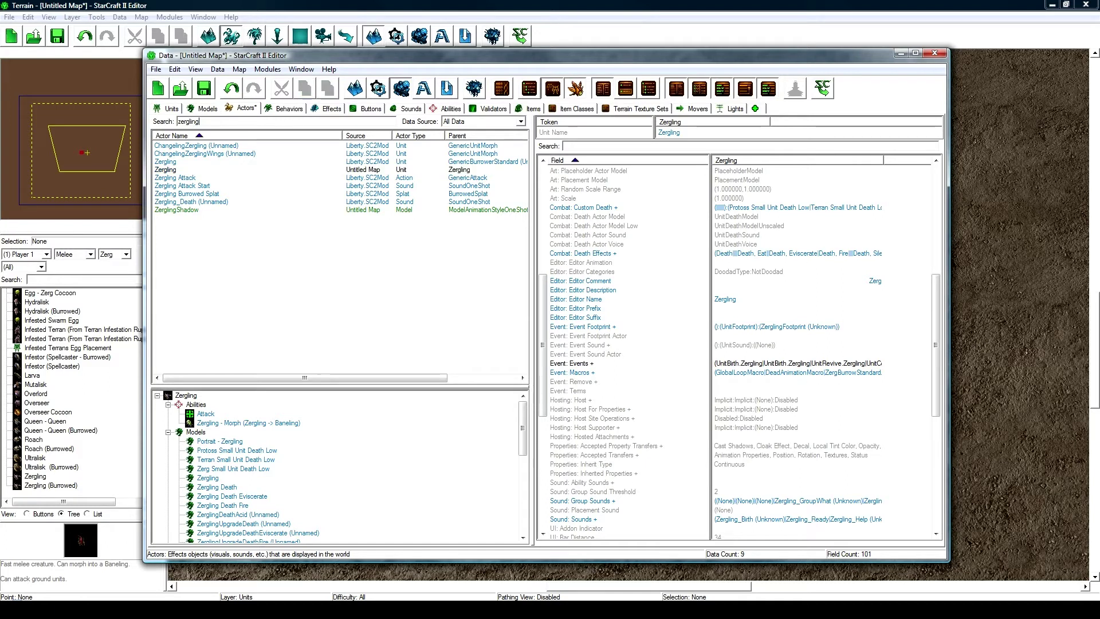
pyautogui.write('hiog')
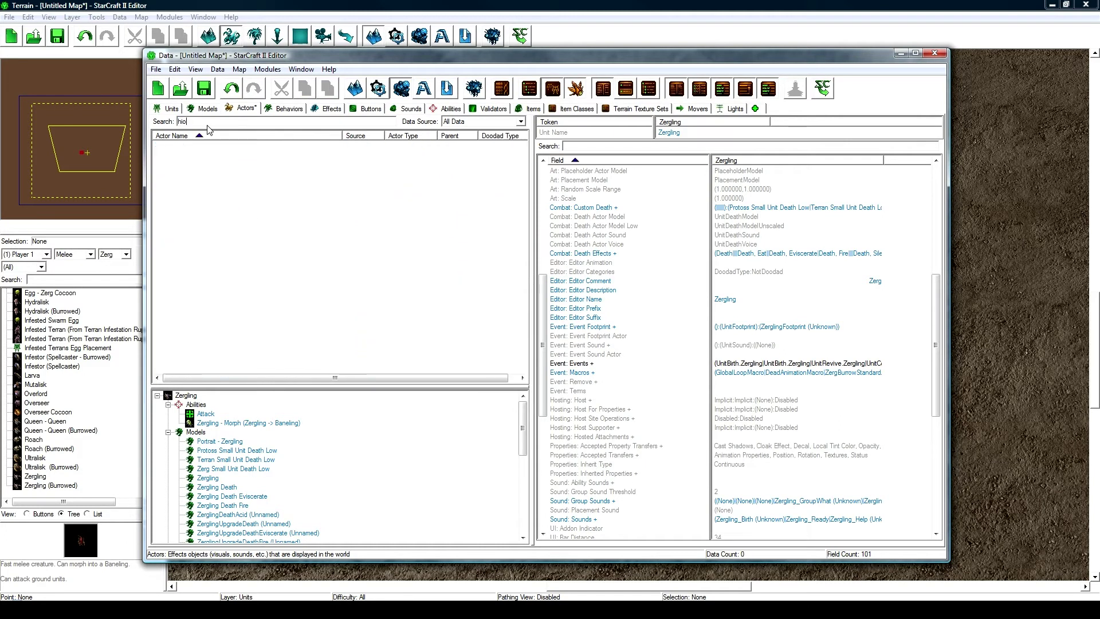
pyautogui.press('BackSpace')
pyautogui.write('gh templar')
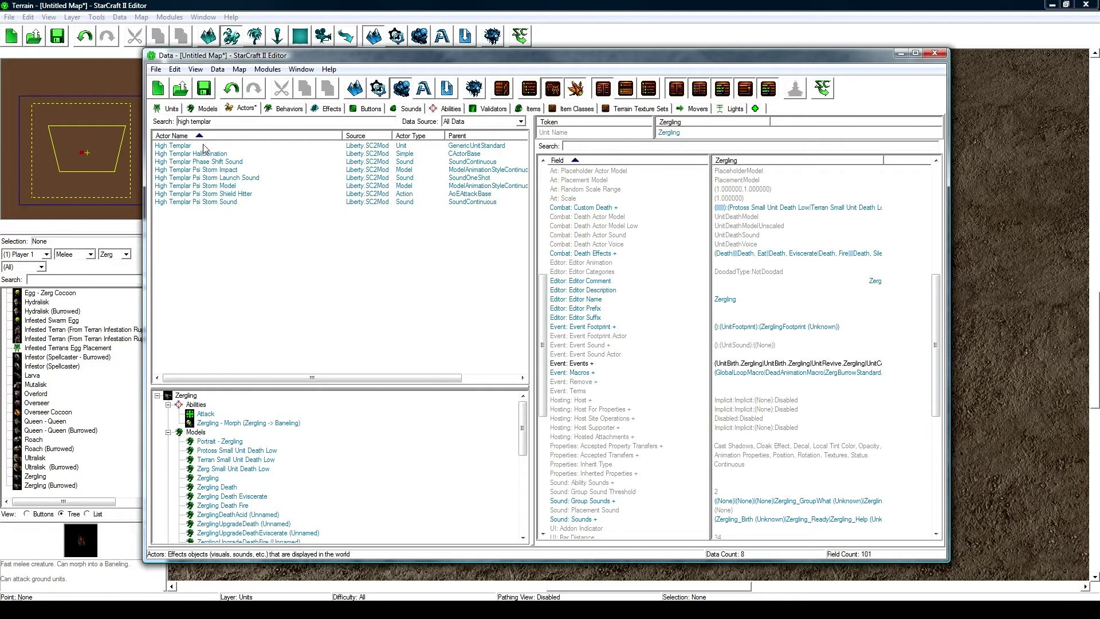
pyautogui.click(210, 147)
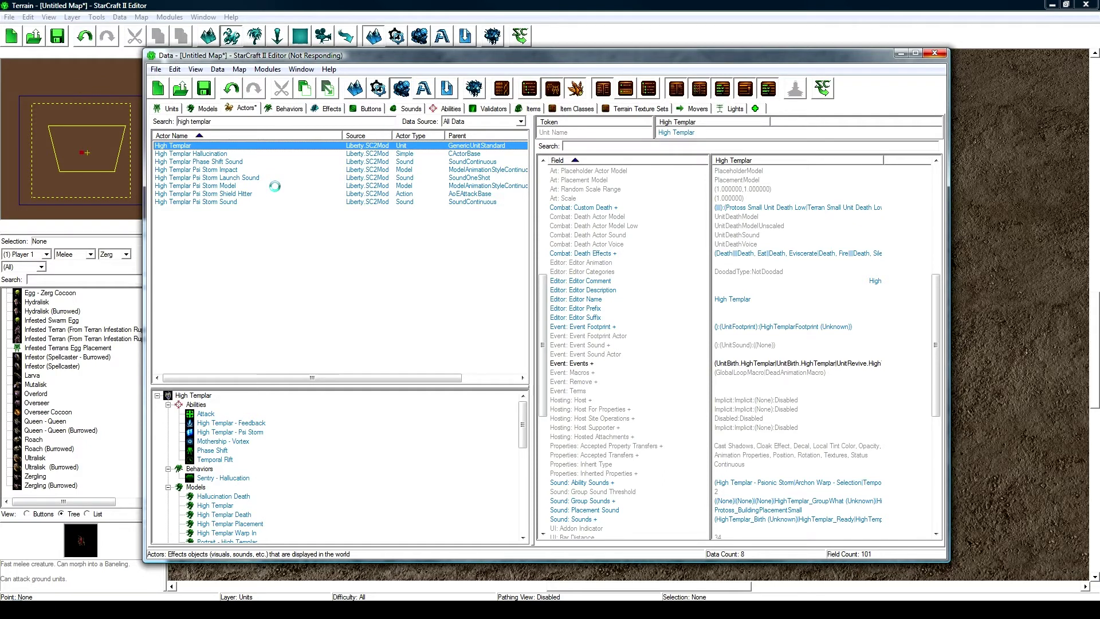
pyautogui.click(654, 190)
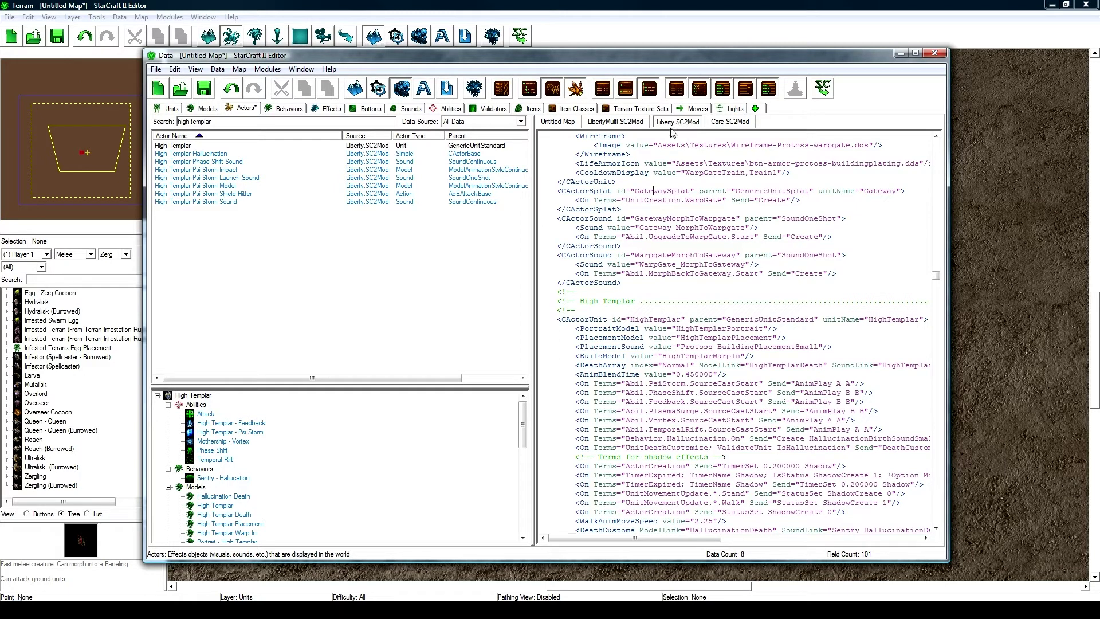
pyautogui.scroll(-4, 734, 333)
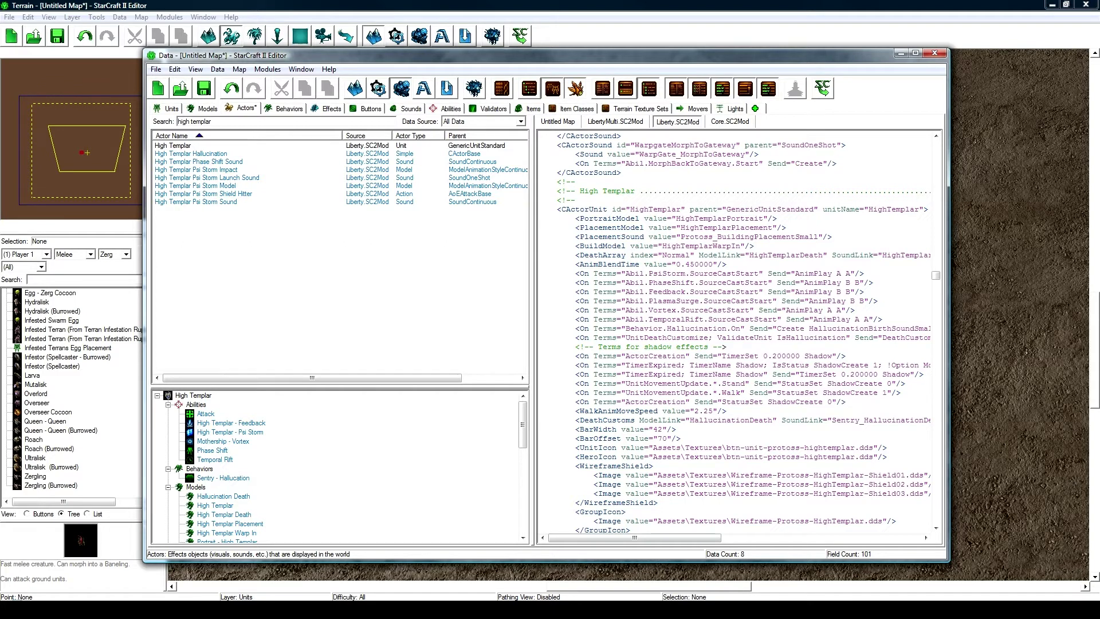
pyautogui.click(194, 69)
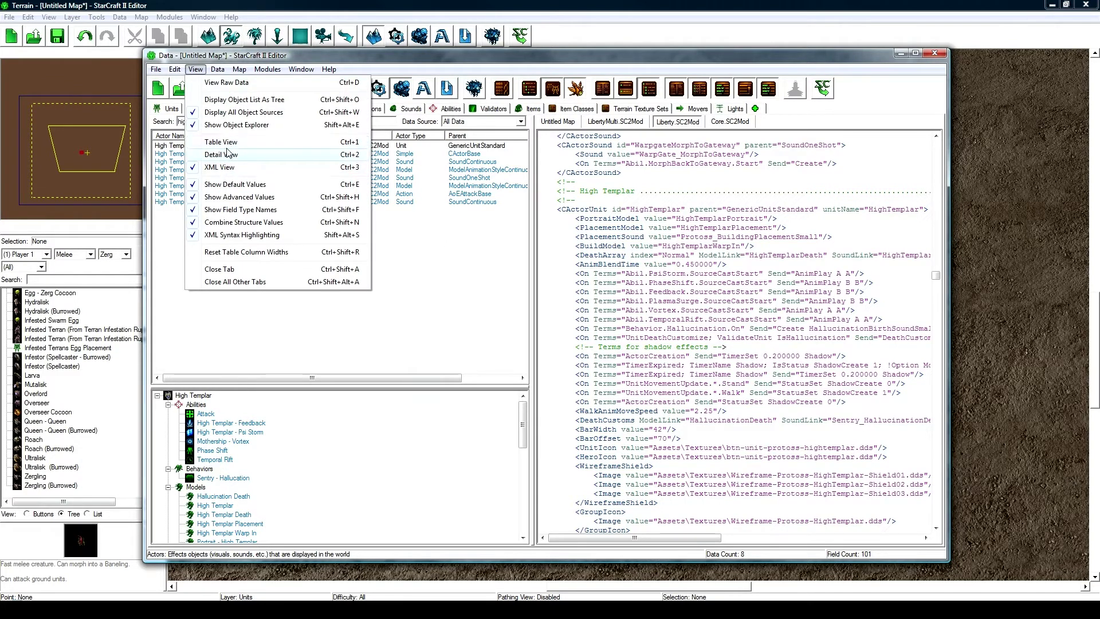
pyautogui.click(197, 68)
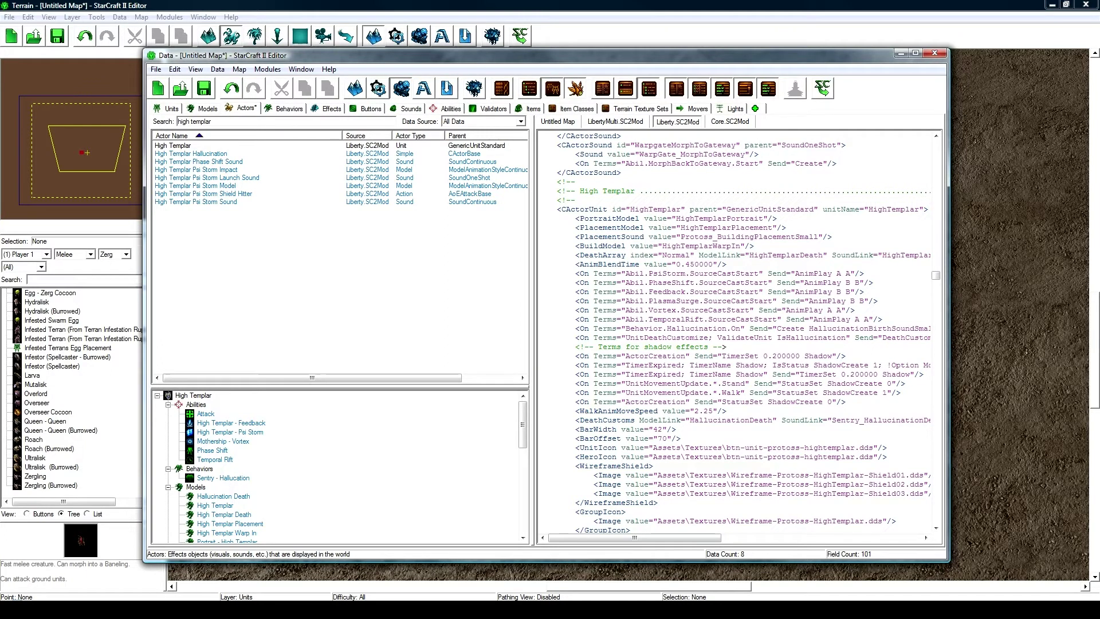
# - Select the High Templar XML event lines under "Terms for shadow effects", from TimerSet 0.200000 Shadow through StatusSet ShadowCreate 0
pyautogui.moveTo(575, 347); pyautogui.dragTo(728, 346)
pyautogui.click(728, 347)
pyautogui.scroll(-1, 728, 347)
pyautogui.scroll(-2, 744, 332)
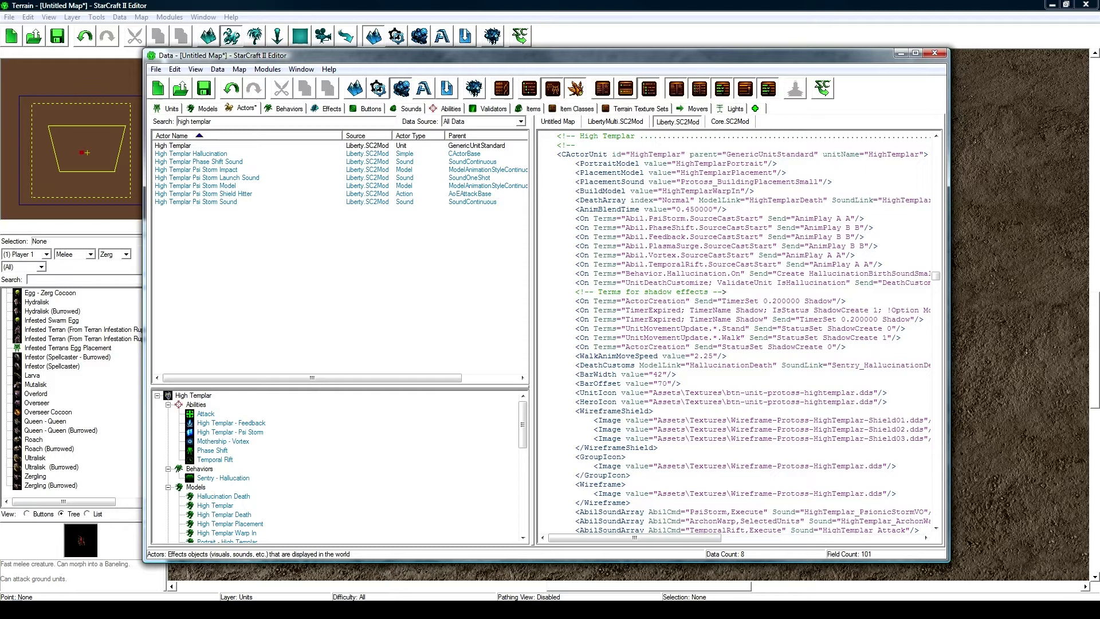
pyautogui.moveTo(575, 300); pyautogui.dragTo(851, 347)
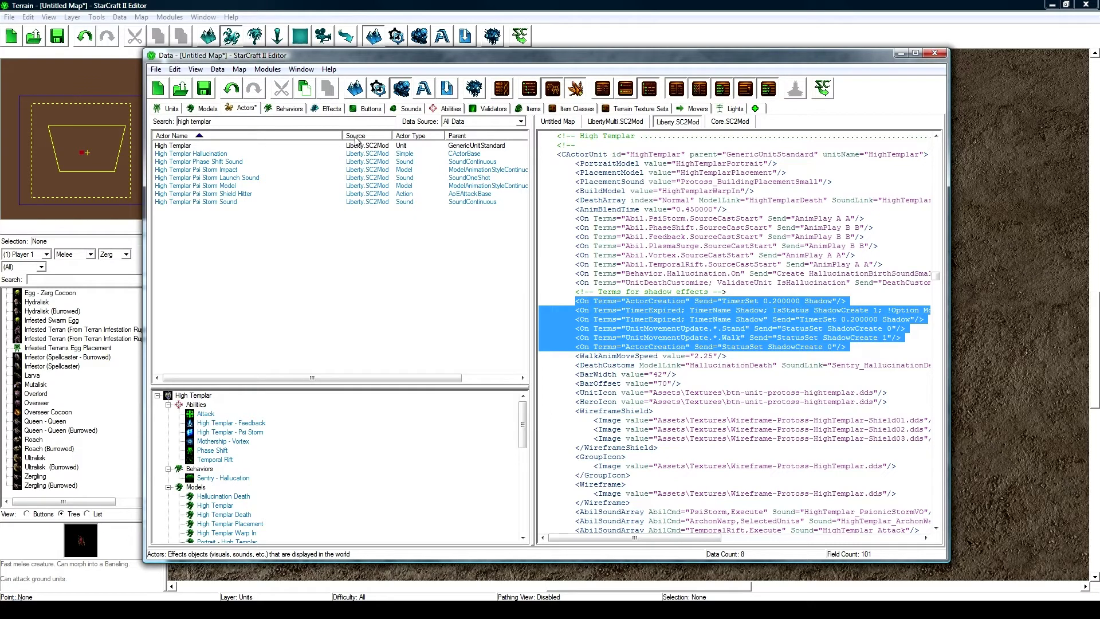
# - List only the Untitled Map's actors with the search cleared and show the Zergling unit actor's XML
pyautogui.click(488, 123)
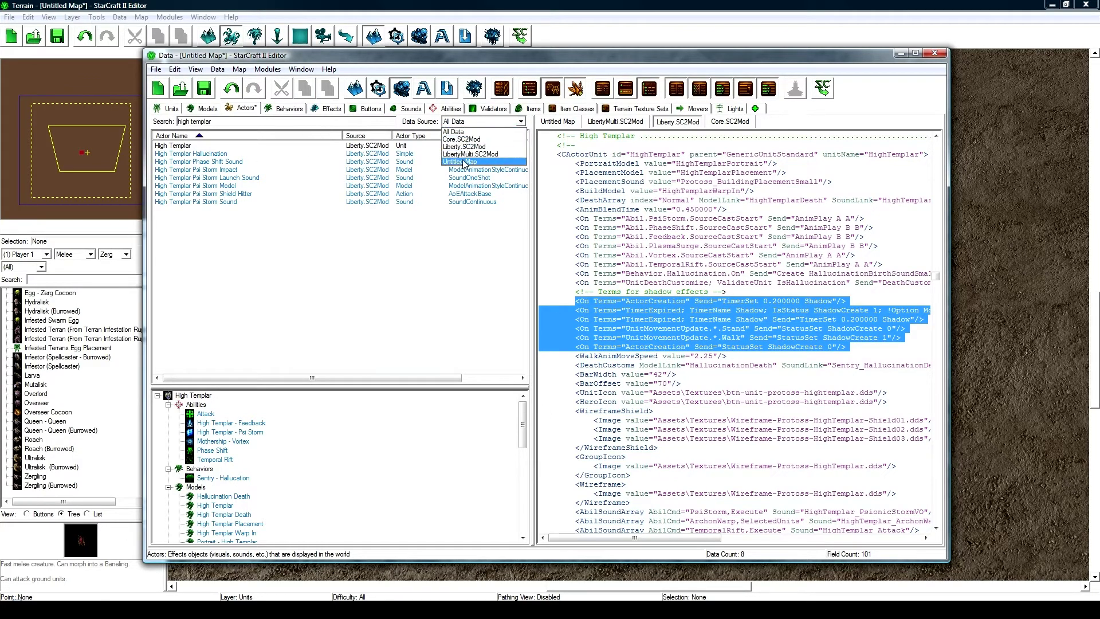
pyautogui.click(465, 167)
pyautogui.moveTo(213, 121); pyautogui.dragTo(152, 123)
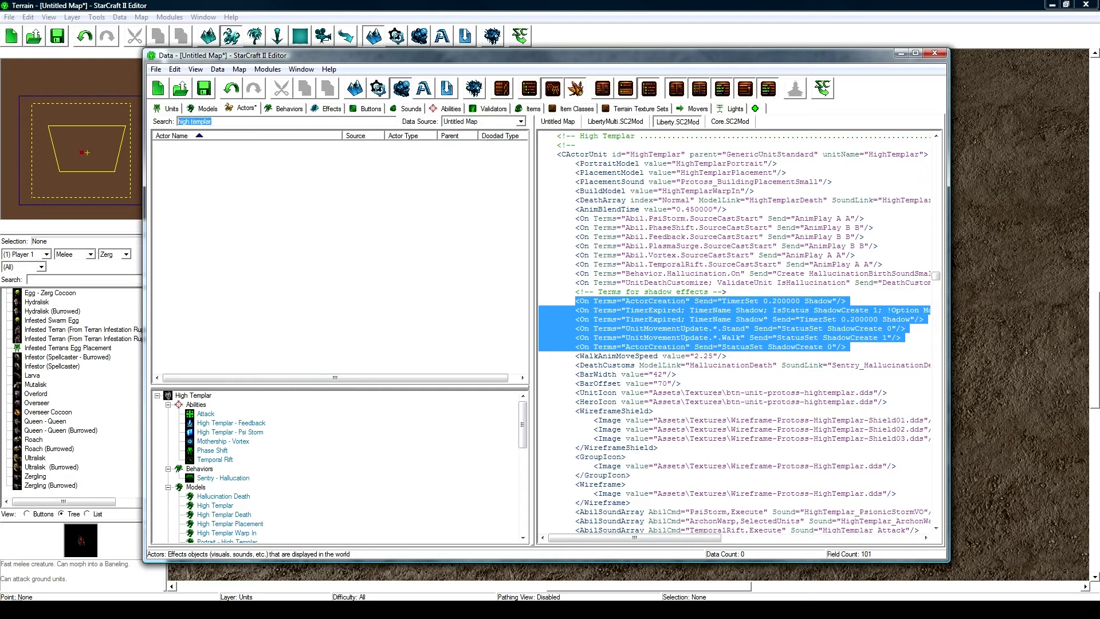
pyautogui.press('BackSpace')
pyautogui.doubleClick(180, 146)
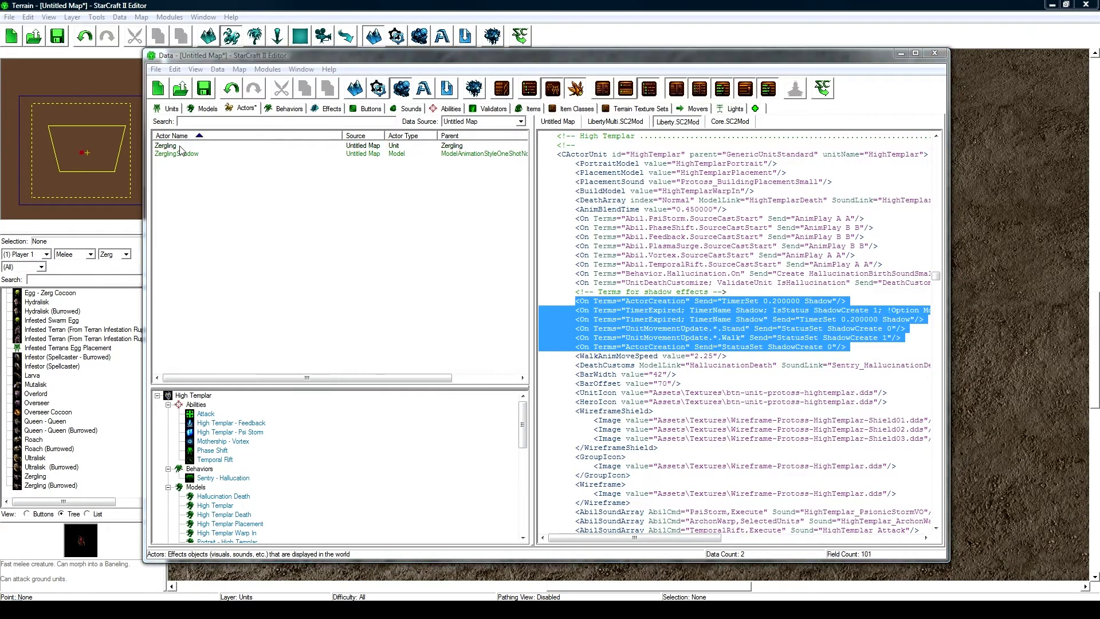
pyautogui.click(422, 347)
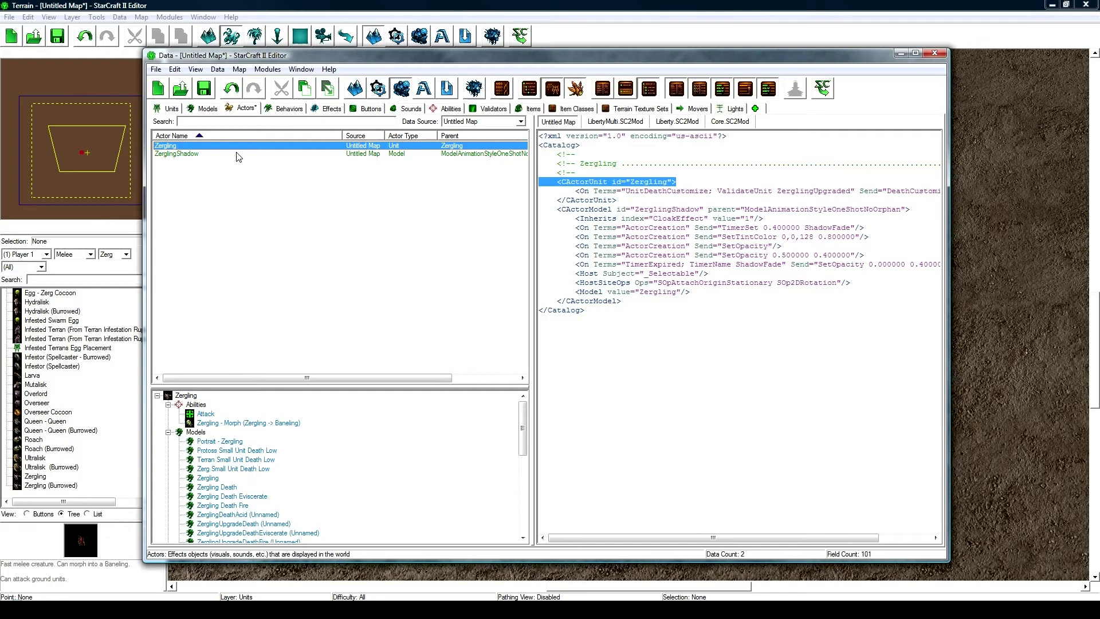
# - Paste the copied High Templar shadow event lines into the Zergling CActorUnit block, on a new line after the UnitDeathCustomize event
pyautogui.click(615, 218)
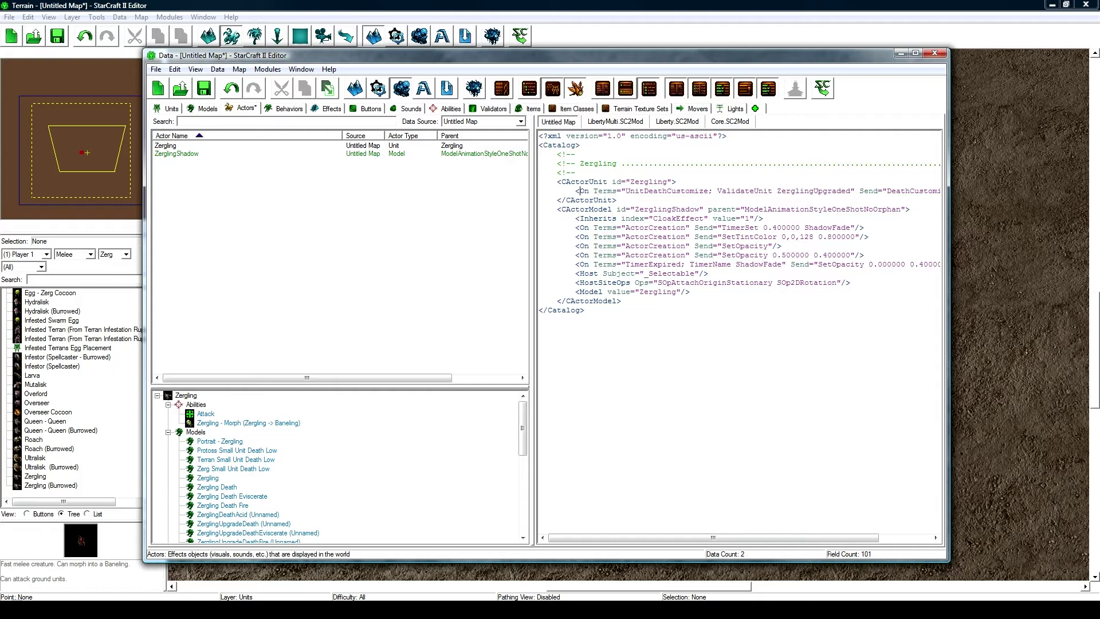
pyautogui.moveTo(575, 191); pyautogui.dragTo(1056, 192)
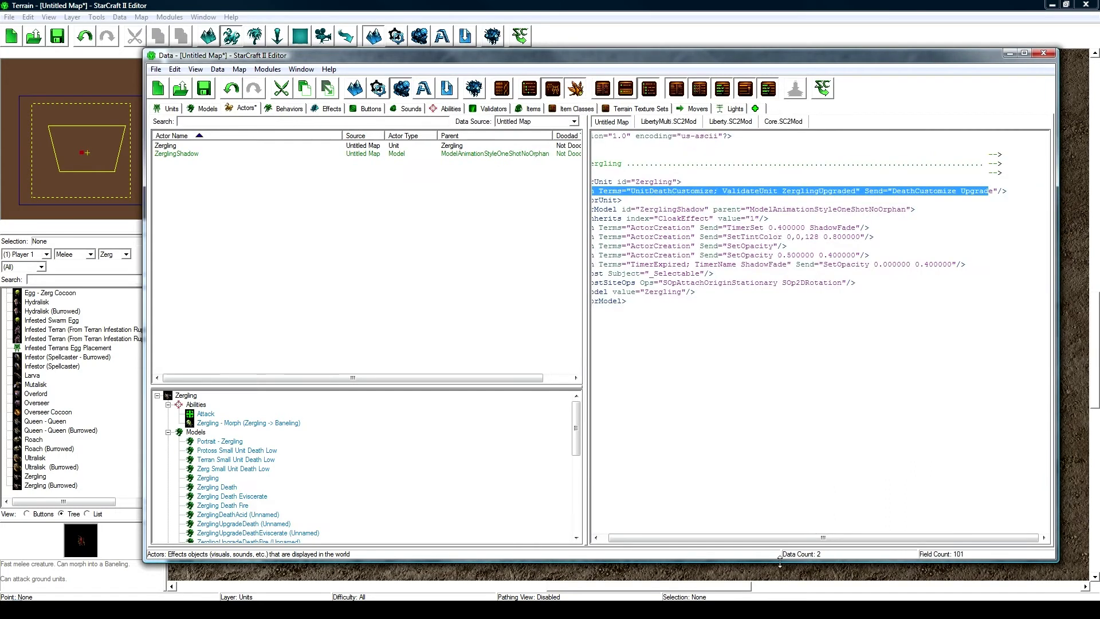
pyautogui.moveTo(786, 542); pyautogui.dragTo(779, 542)
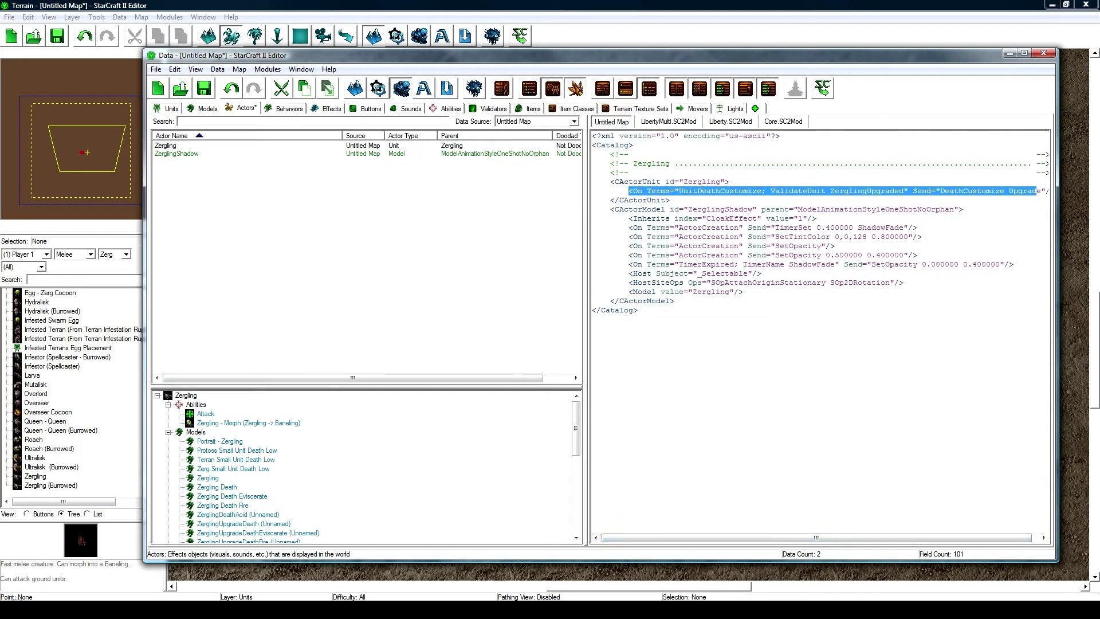
pyautogui.click(627, 200)
pyautogui.moveTo(610, 182); pyautogui.dragTo(671, 200)
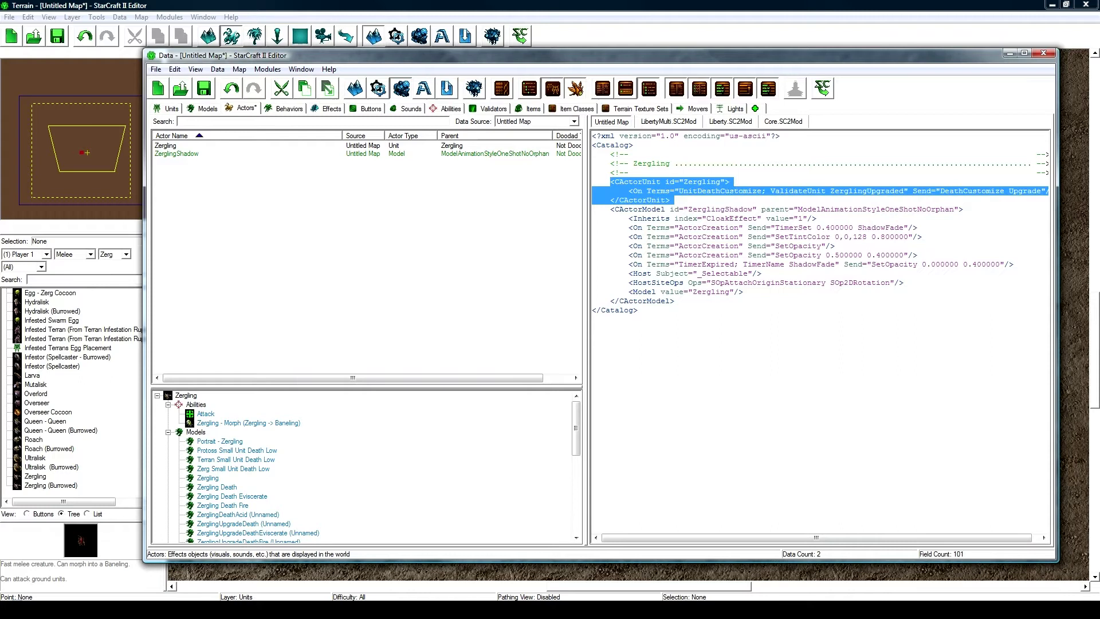
pyautogui.click(671, 200)
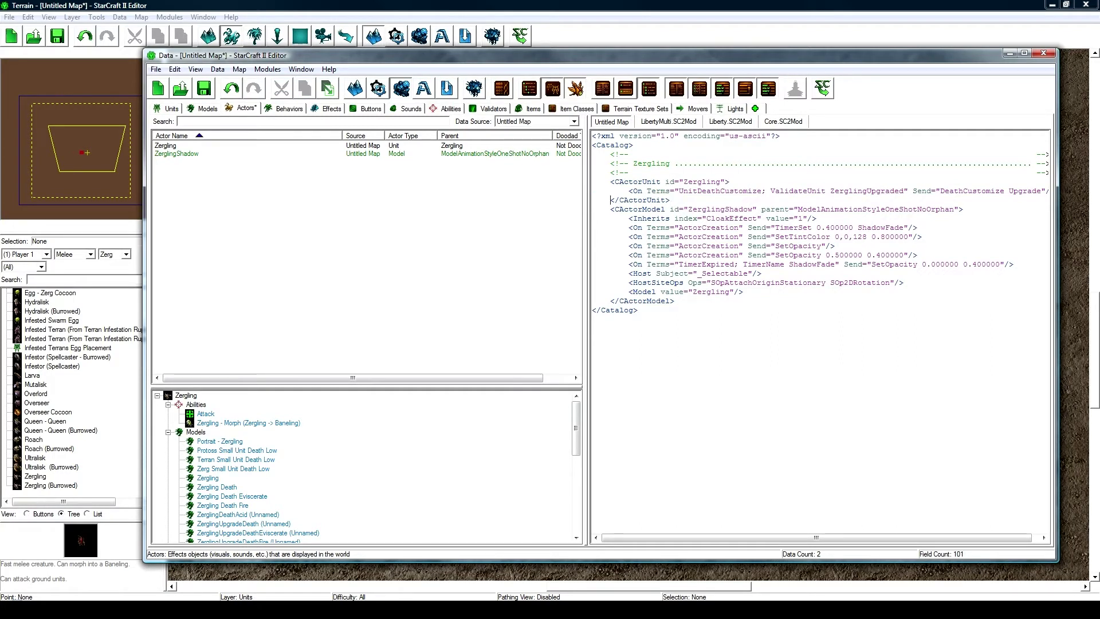
pyautogui.press('Return')
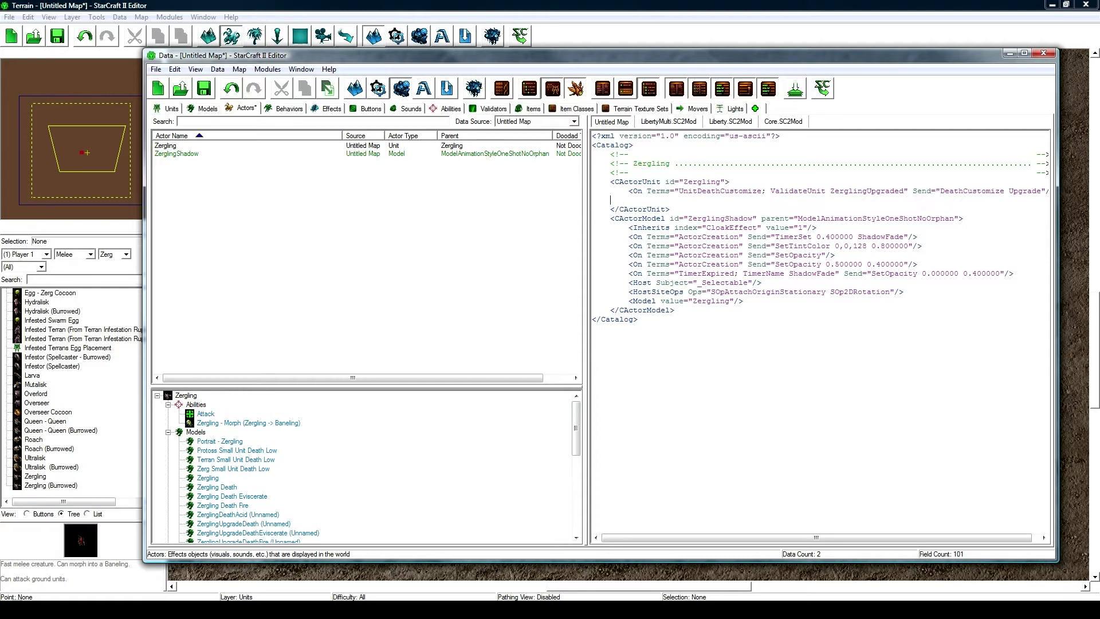
pyautogui.hotkey('ctrl', 'v')
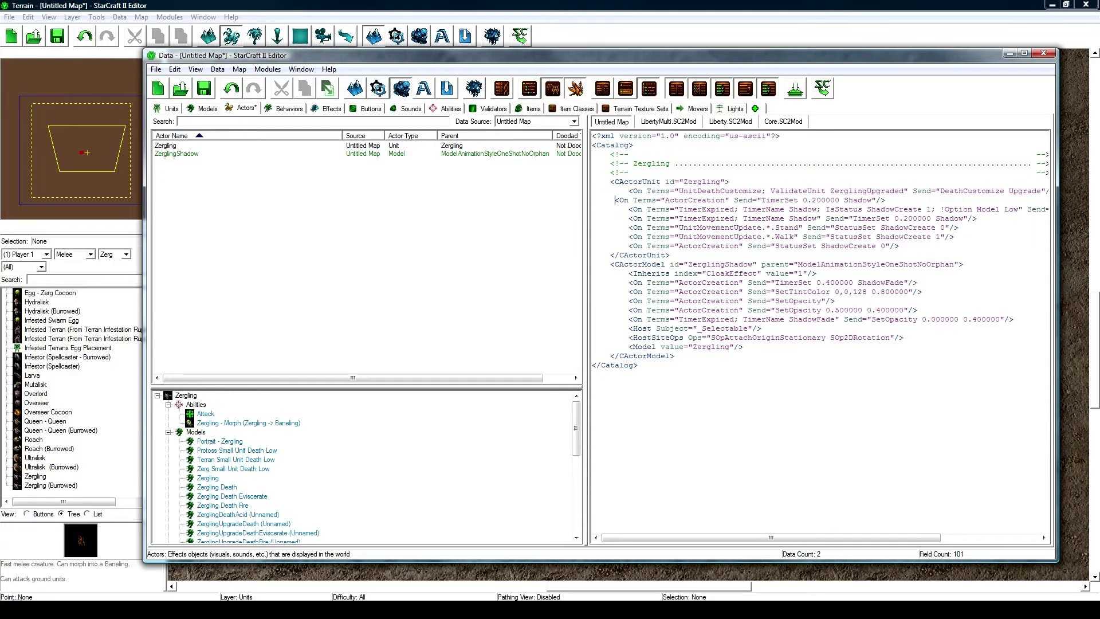
# - Delete the UnitDeathCustomize line with the ZerglingUpgraded term from the Zergling CActorUnit block and remove the empty line left behind
pyautogui.moveTo(629, 190); pyautogui.dragTo(1050, 190)
pyautogui.press('Delete')
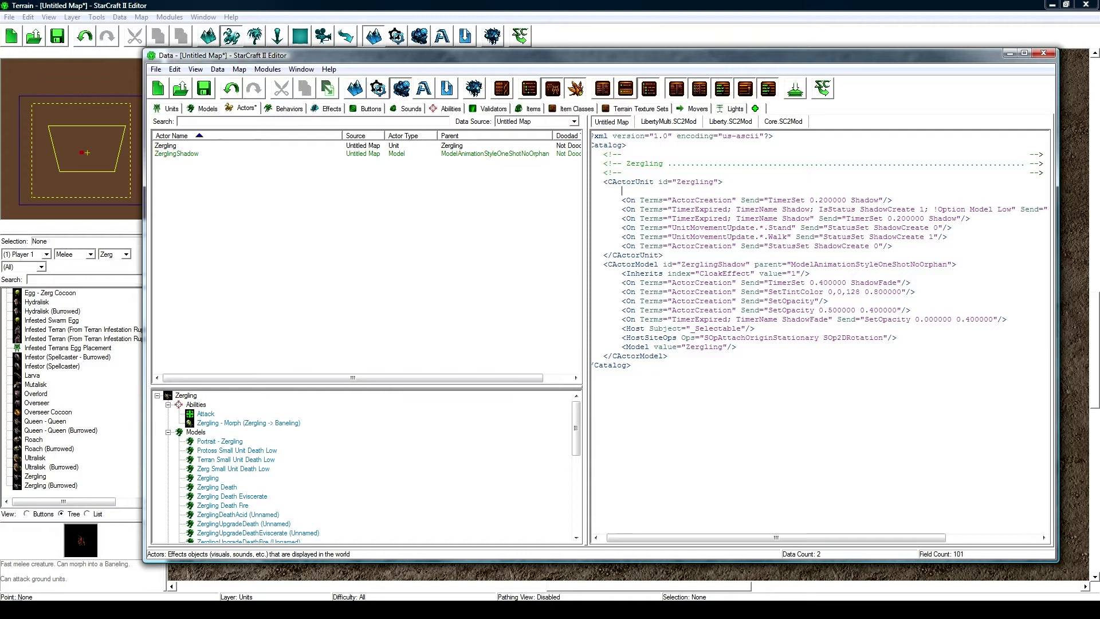
pyautogui.press('BackSpace')
pyautogui.press('BackSpace')
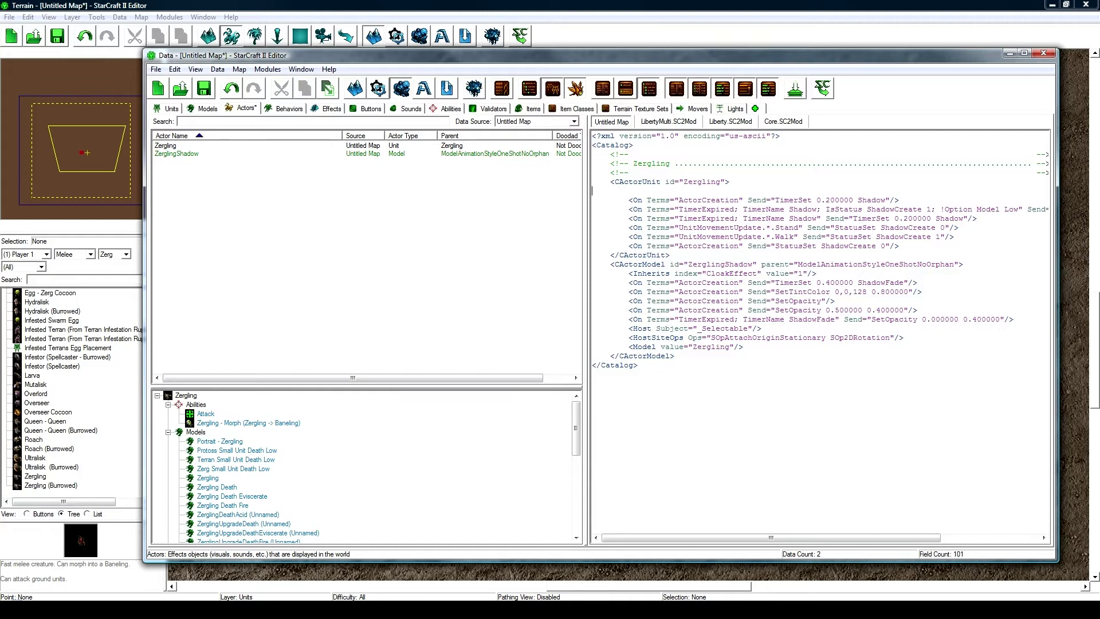
pyautogui.press('Delete')
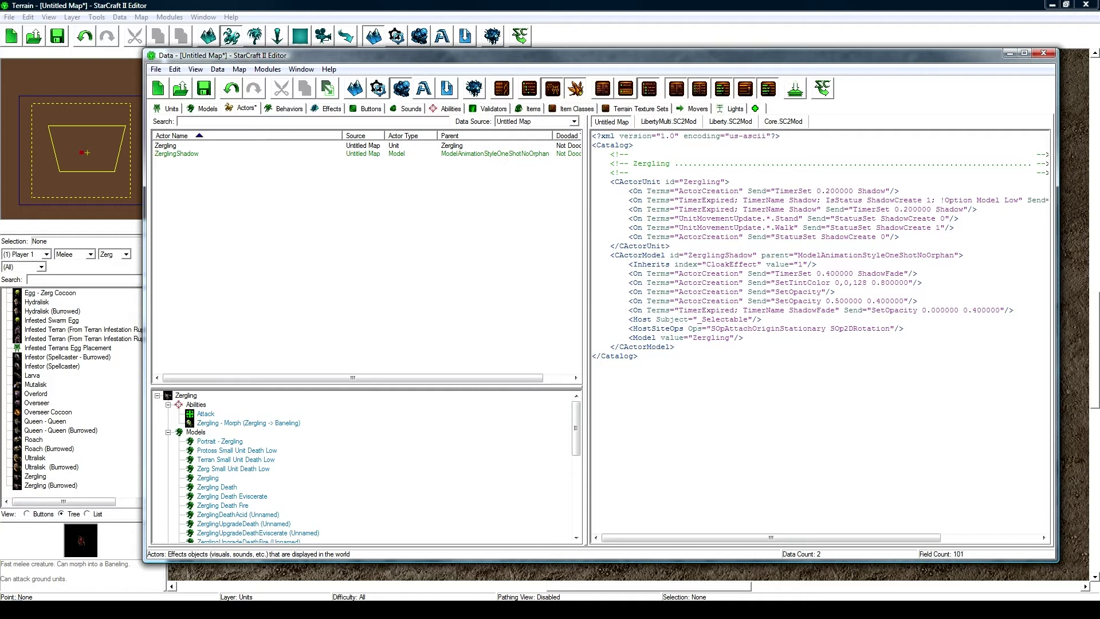
# - Open the Zergling actor's Event: Events values in table view and examine the added ActorCreation, TimerSet and TimerExpired entries
pyautogui.hotkey('ctrl', '1')
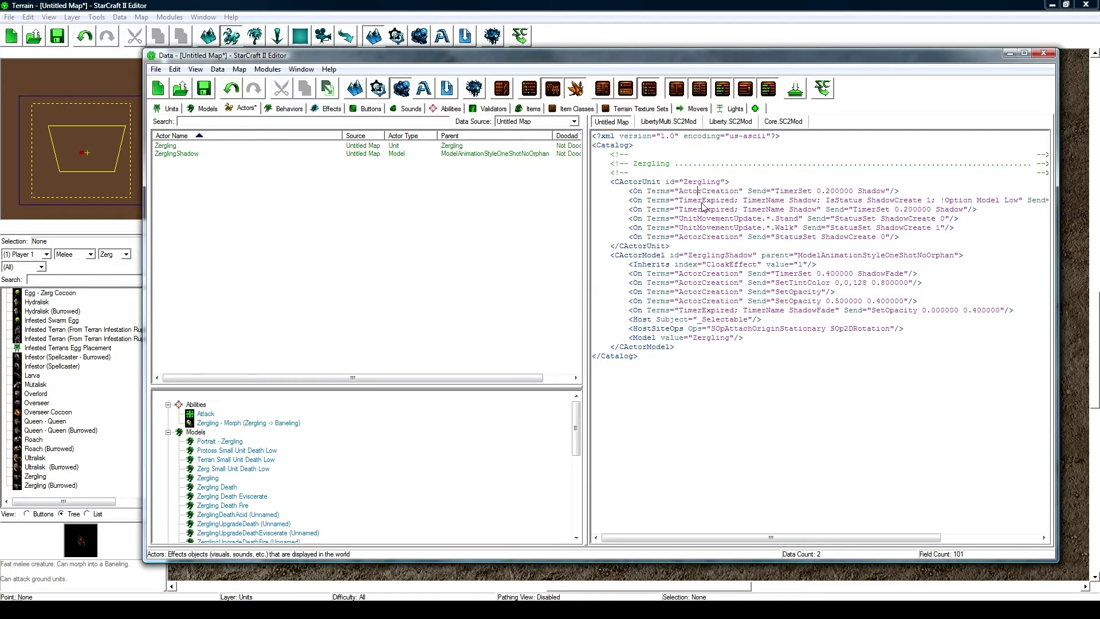
pyautogui.click(253, 147)
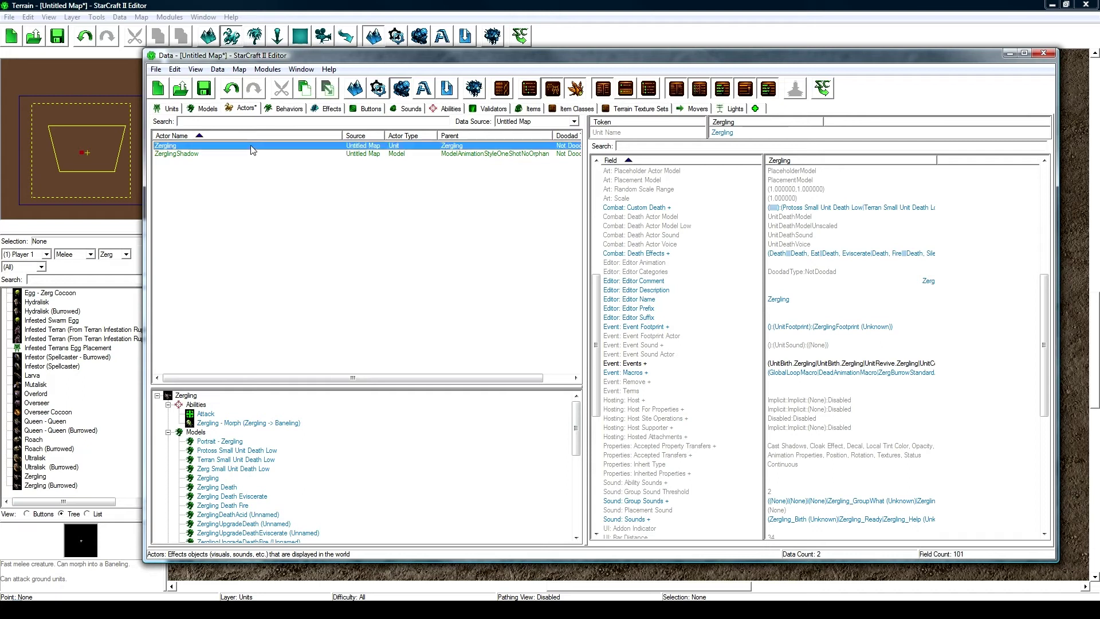
pyautogui.click(837, 364)
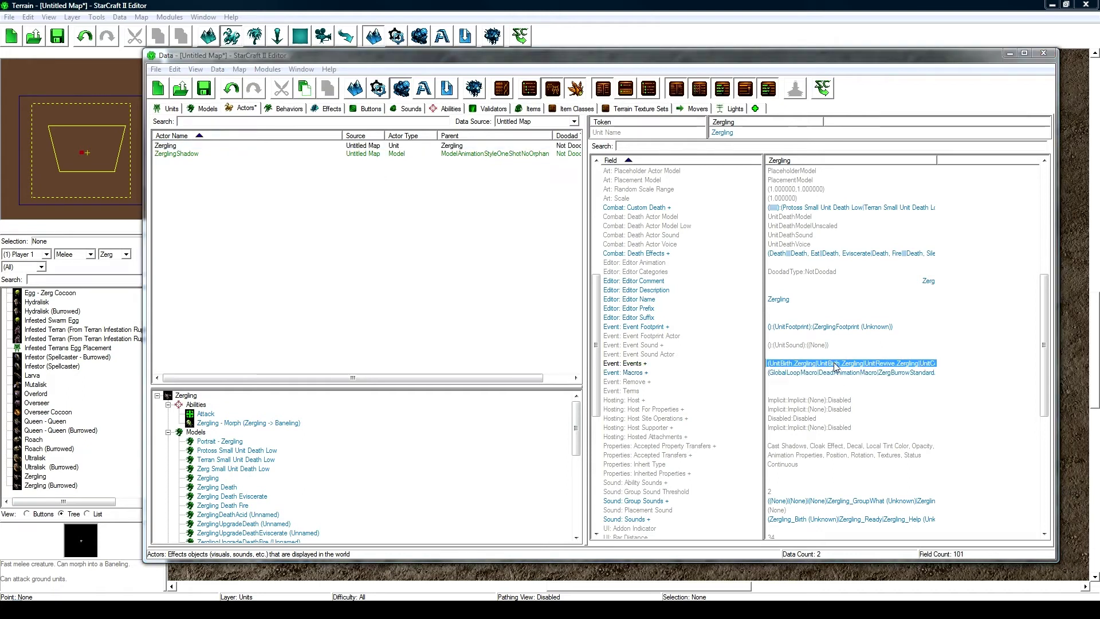
pyautogui.doubleClick(835, 365)
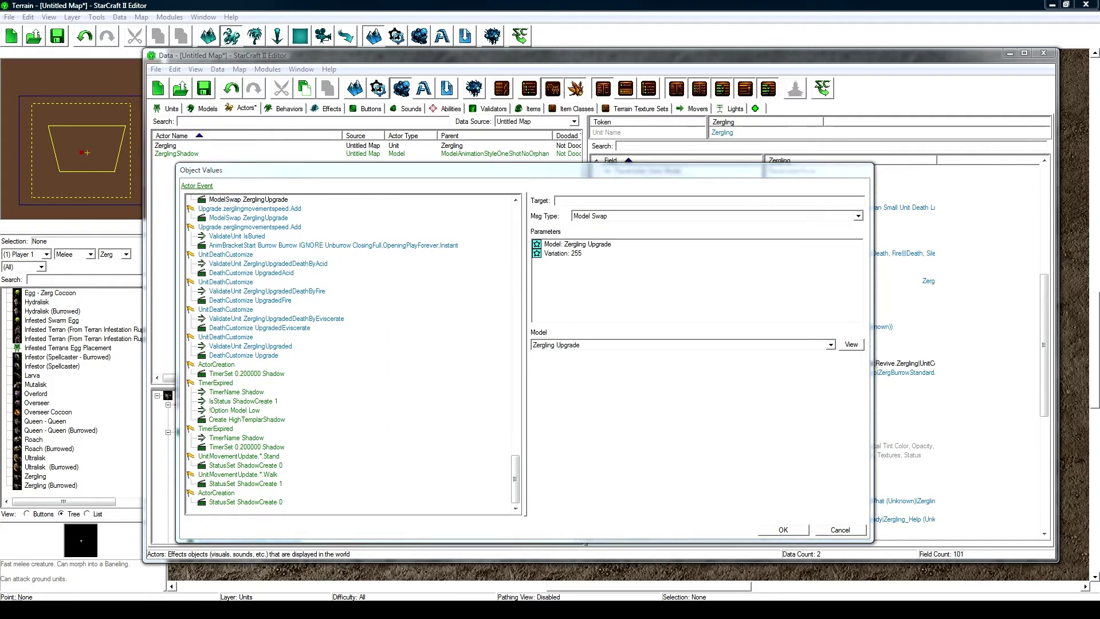
pyautogui.click(258, 374)
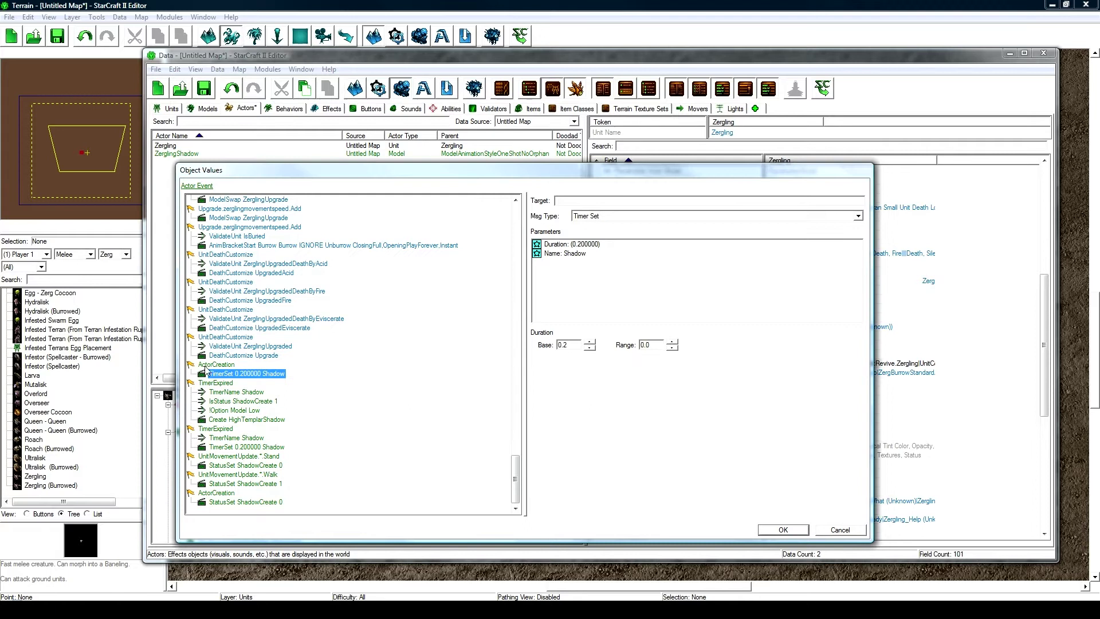
pyautogui.click(217, 365)
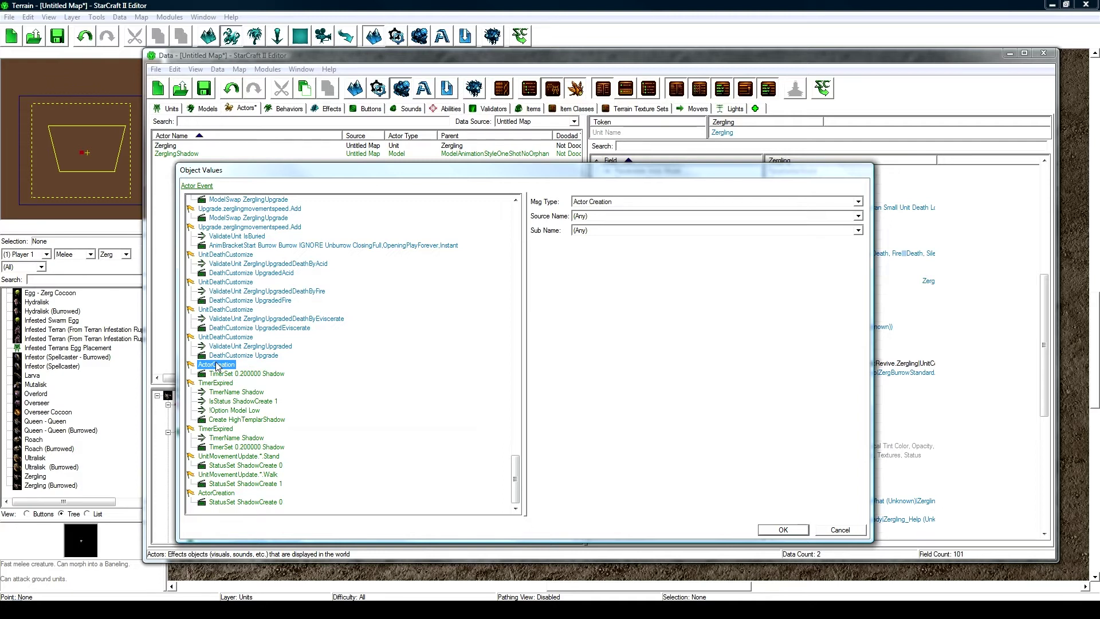
pyautogui.click(232, 374)
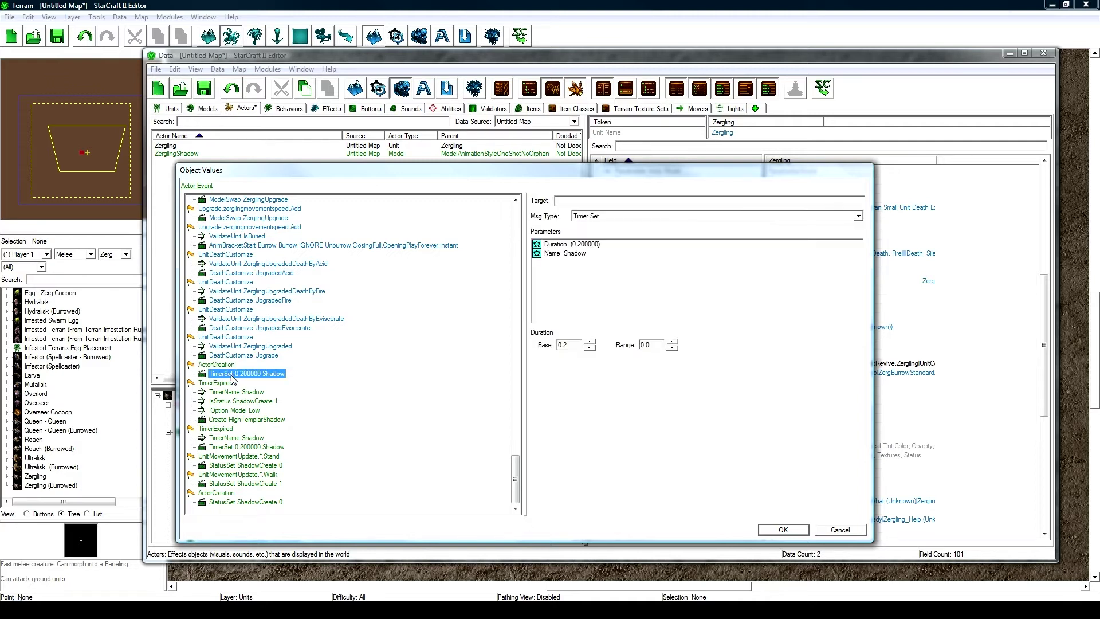
pyautogui.click(220, 384)
pyautogui.click(235, 373)
# - Change the Create HighTemplarShadow message under the first TimerExpired event so that it creates the ZerglingShadow actor
pyautogui.click(246, 421)
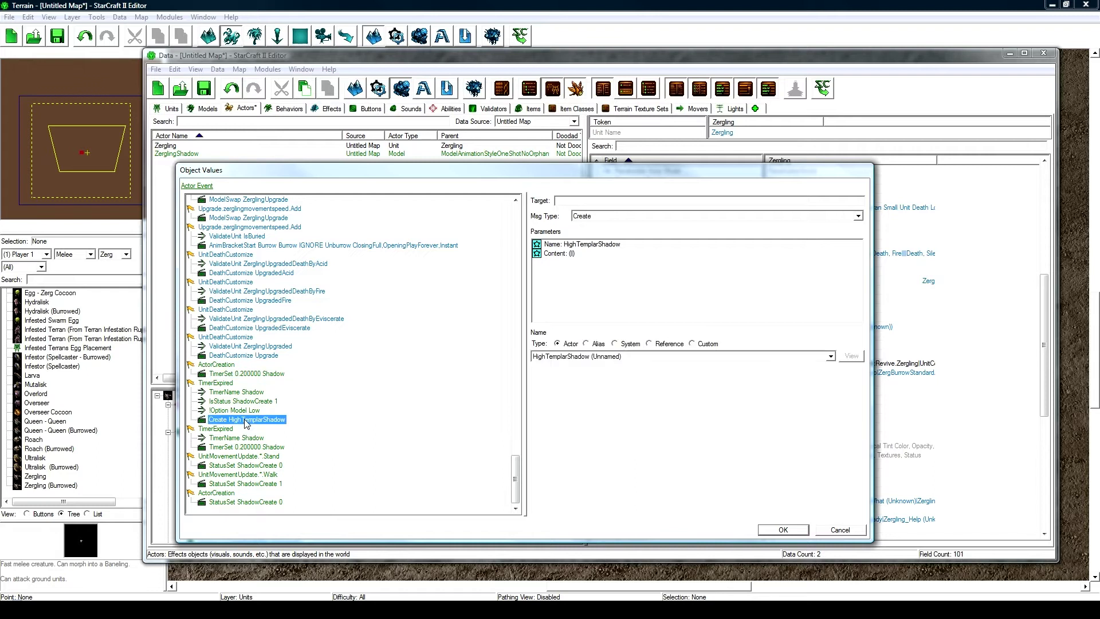
pyautogui.click(576, 362)
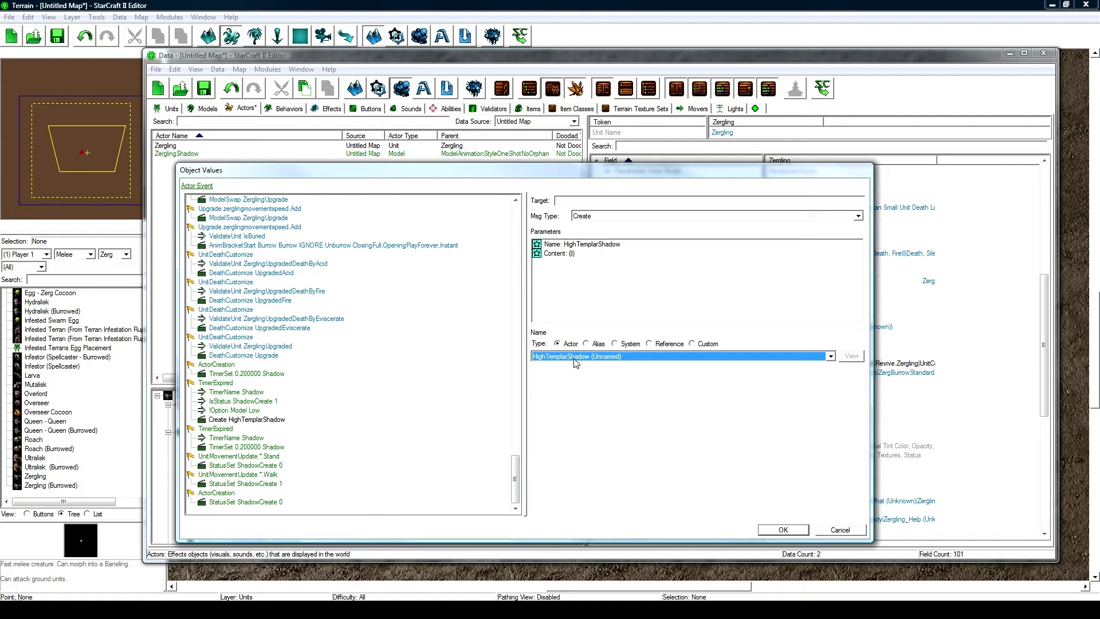
pyautogui.click(657, 357)
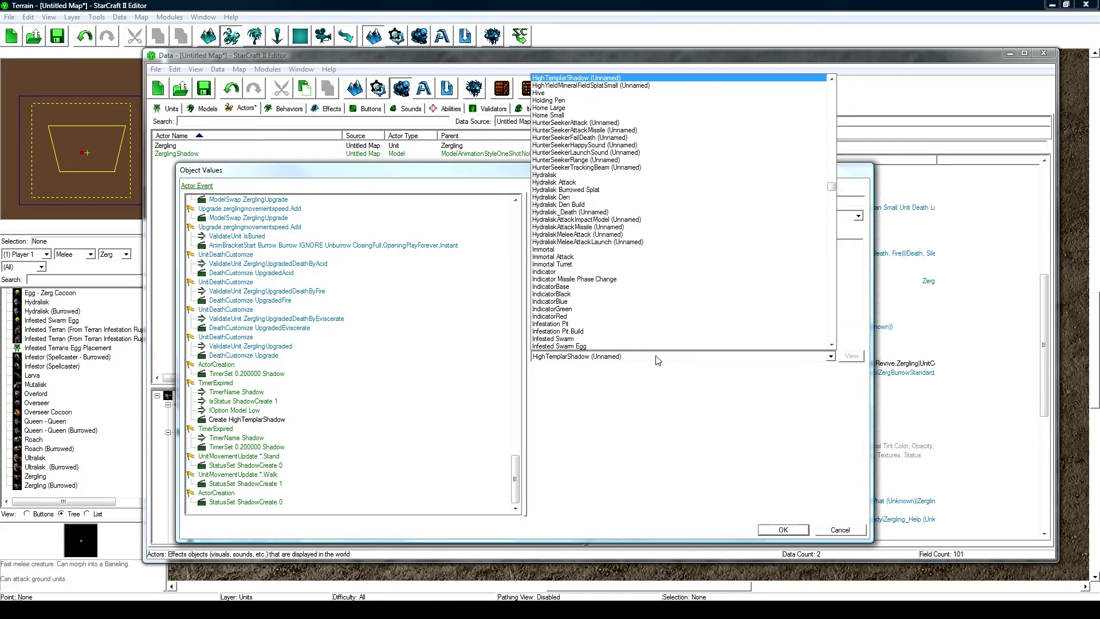
pyautogui.write('zerglings')
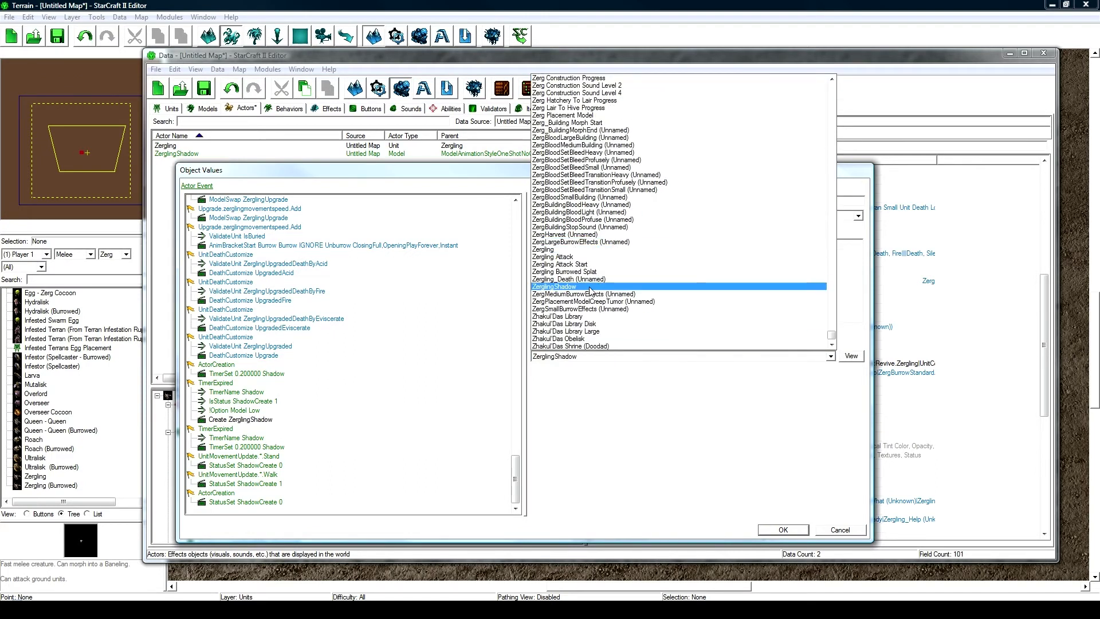
pyautogui.press('Return')
pyautogui.click(245, 420)
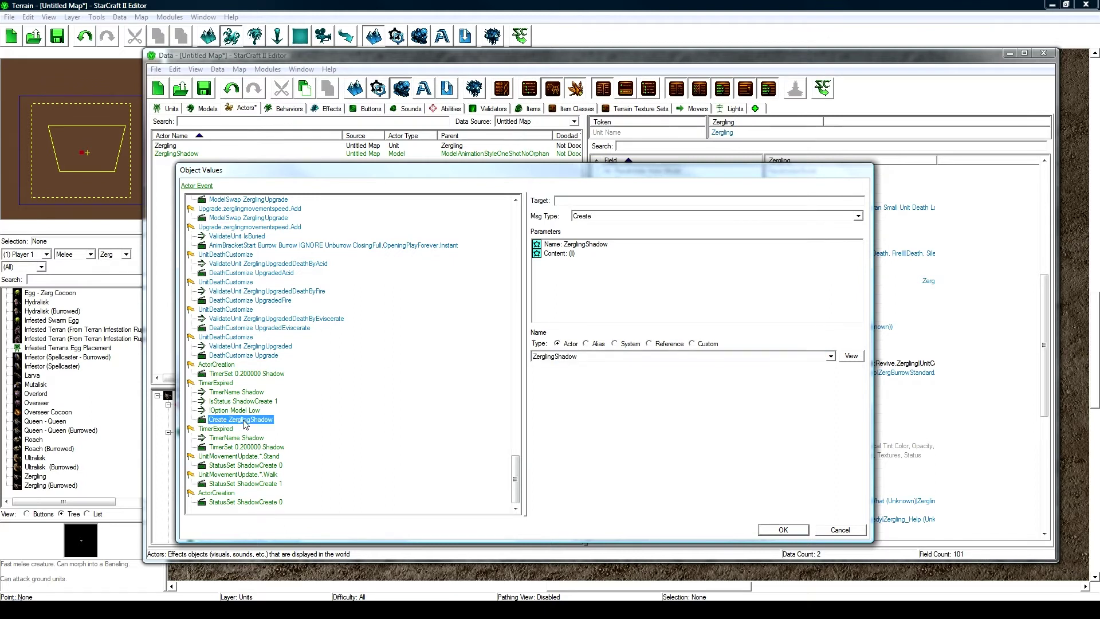
# - Review the Shadow timer, the IsStatus ShadowCreate term and the Stand and Walk UnitMovementUpdate events with their StatusSet messages
pyautogui.click(241, 373)
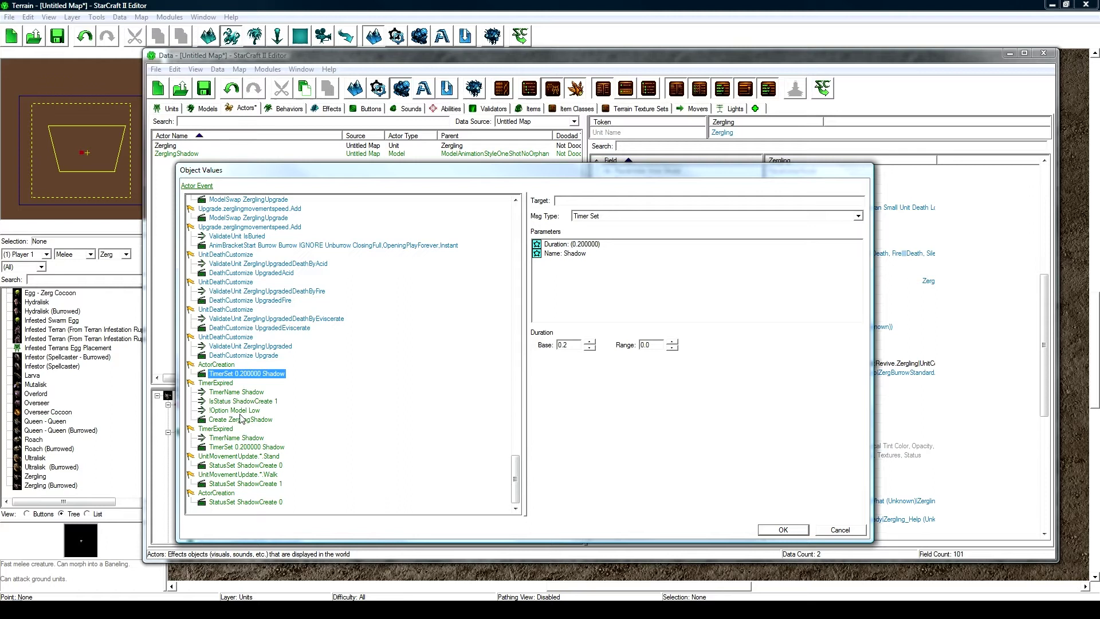
pyautogui.click(234, 392)
pyautogui.click(250, 402)
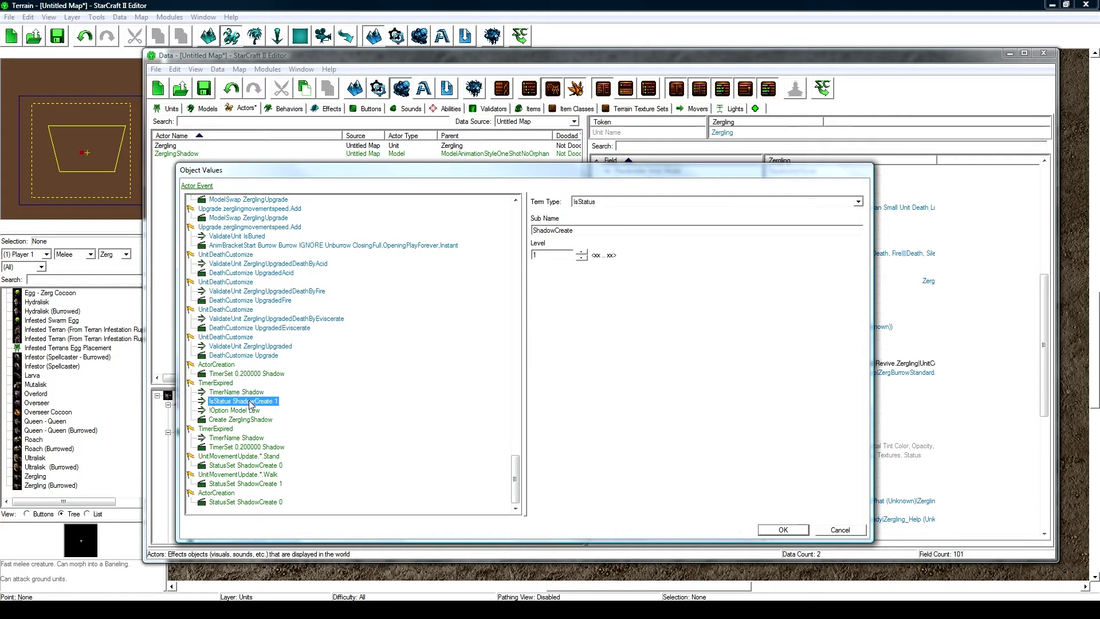
pyautogui.click(266, 482)
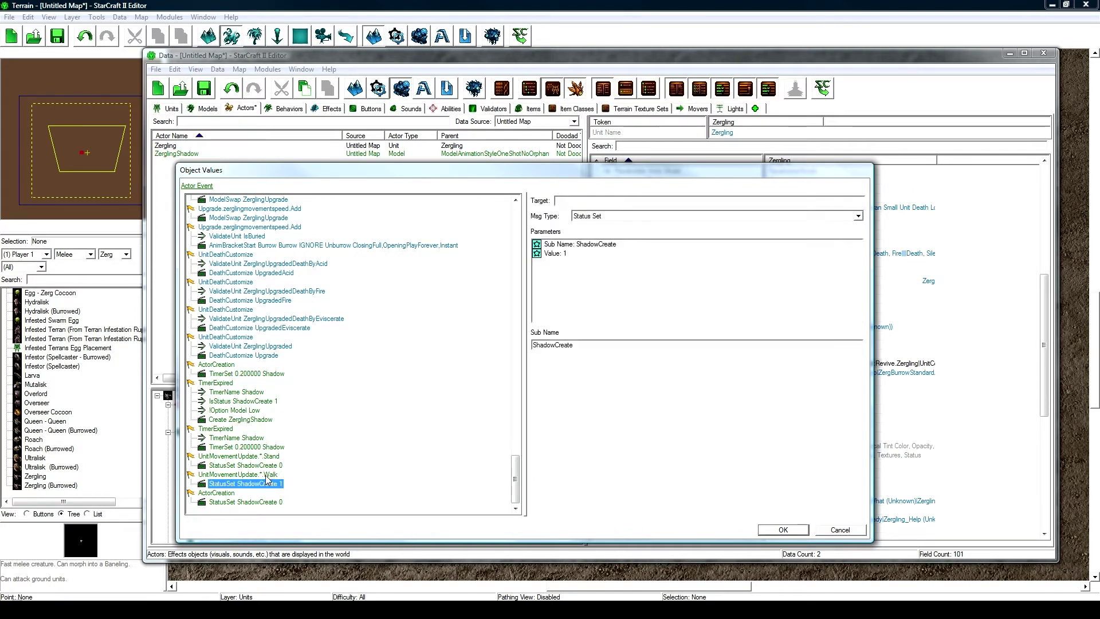
pyautogui.click(265, 475)
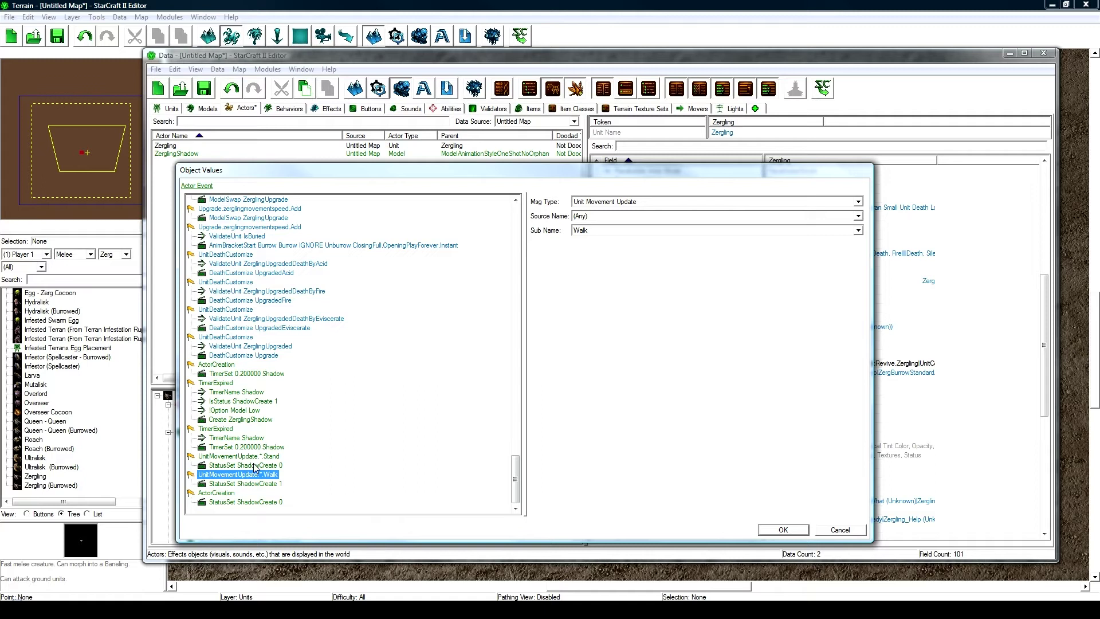
pyautogui.click(264, 457)
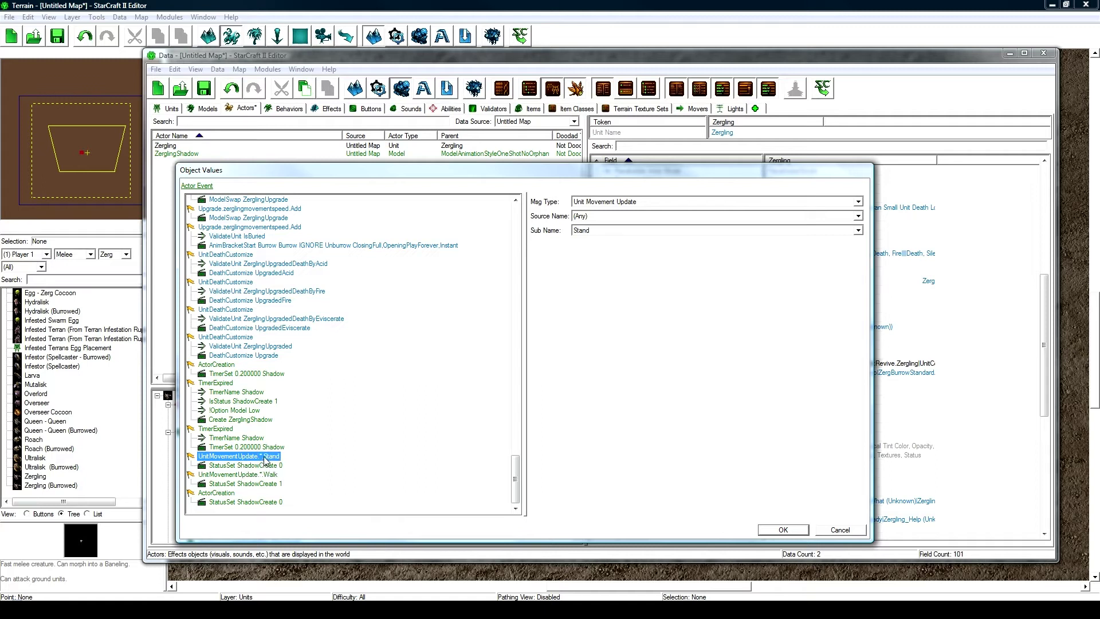
pyautogui.click(266, 465)
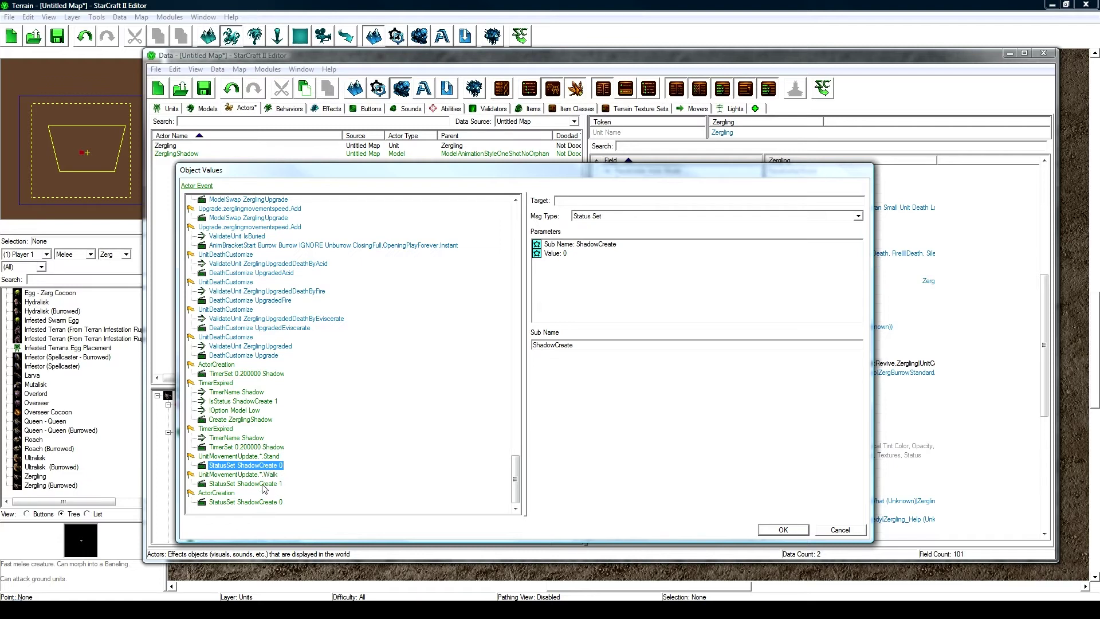
pyautogui.click(267, 475)
pyautogui.click(270, 485)
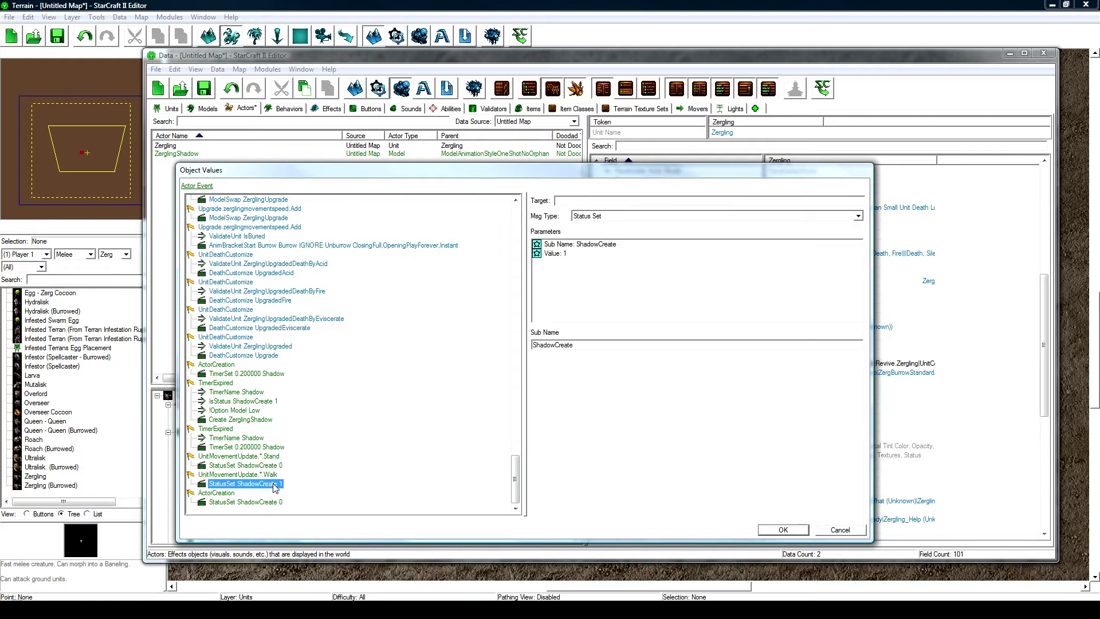
# - Examine the ActorCreation event with its TimerSet message, and the TimerExpired event's terms down to Create ZerglingShadow
pyautogui.click(229, 365)
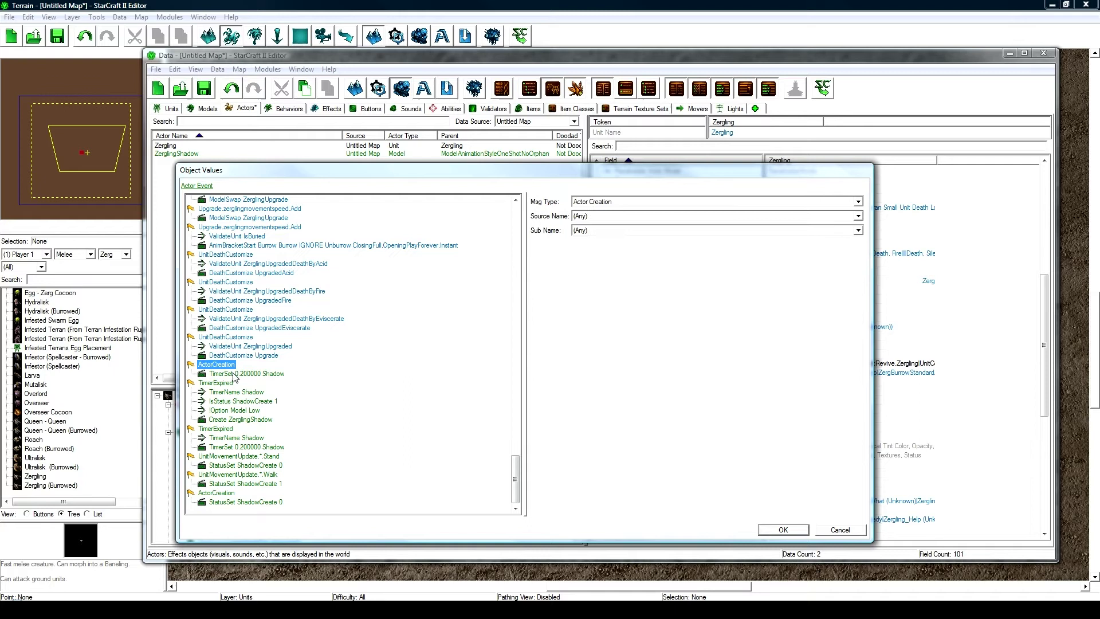
pyautogui.click(231, 374)
pyautogui.click(231, 366)
pyautogui.click(233, 374)
pyautogui.click(232, 365)
pyautogui.click(258, 411)
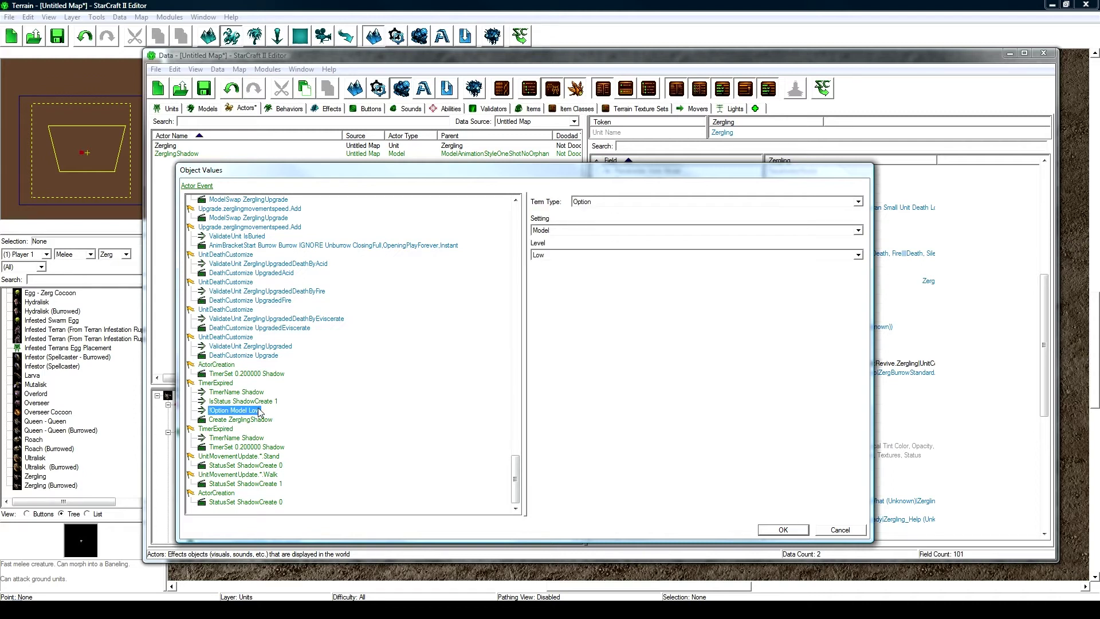
pyautogui.click(255, 402)
pyautogui.click(251, 411)
pyautogui.click(250, 421)
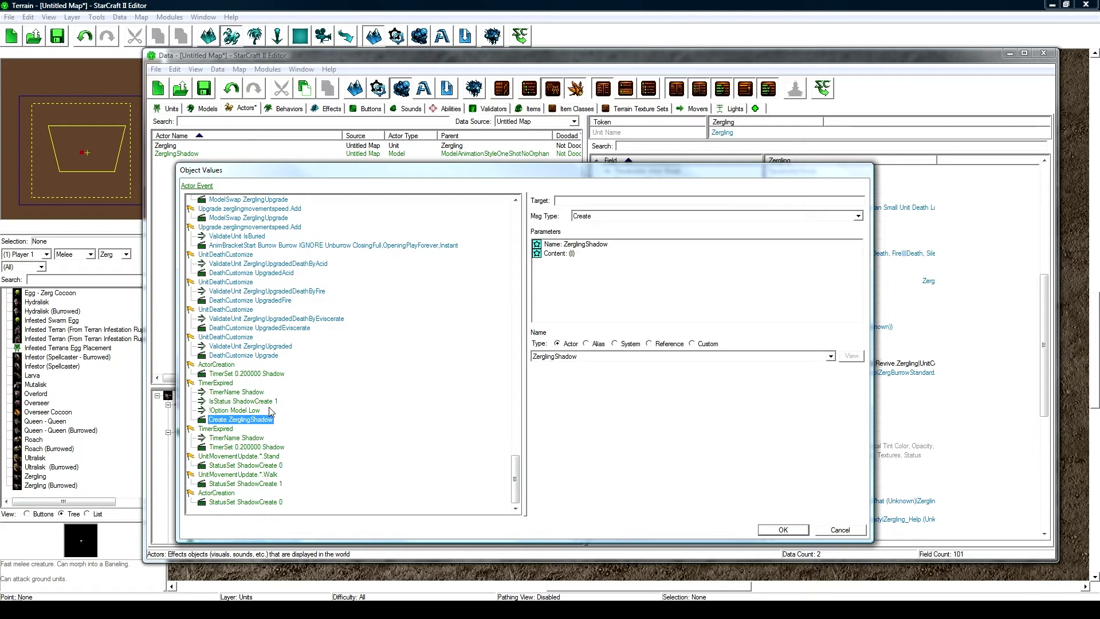
# - Accept the Zergling's actor events, test the map in StarCraft II, return to the game and select the Zergling
pyautogui.click(785, 531)
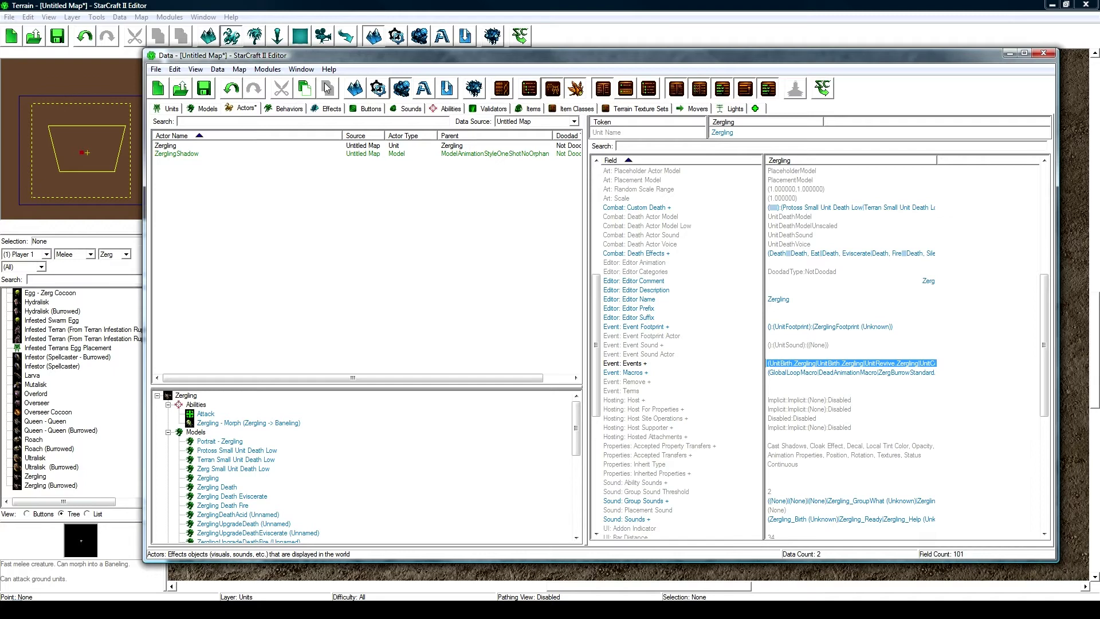
pyautogui.click(822, 88)
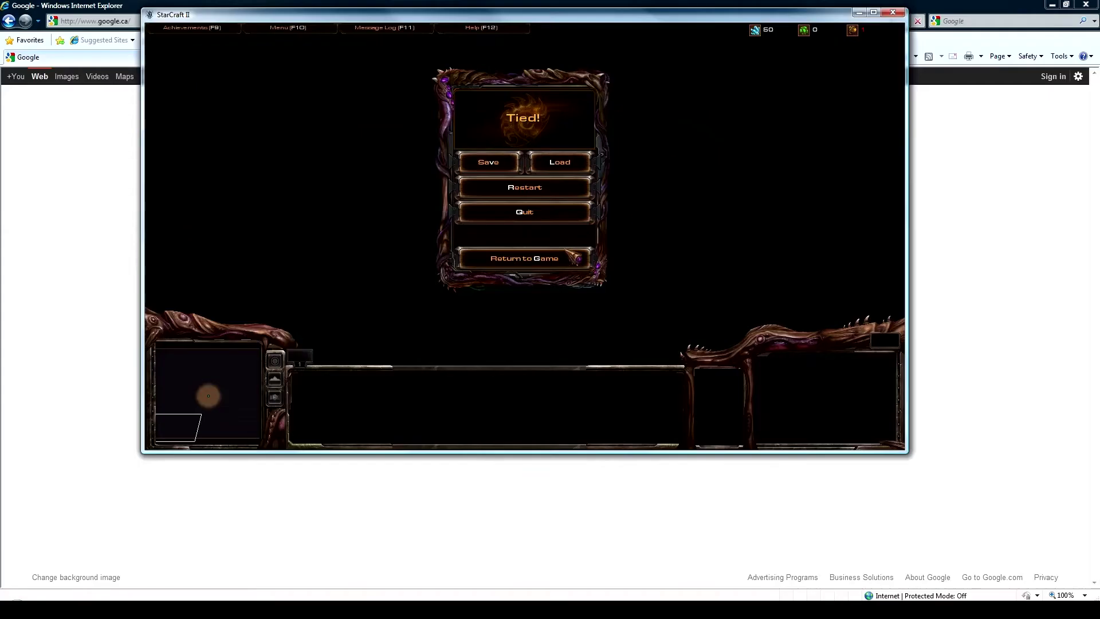
pyautogui.press('Escape')
pyautogui.moveTo(212, 382); pyautogui.dragTo(208, 395)
pyautogui.moveTo(409, 152); pyautogui.dragTo(706, 322)
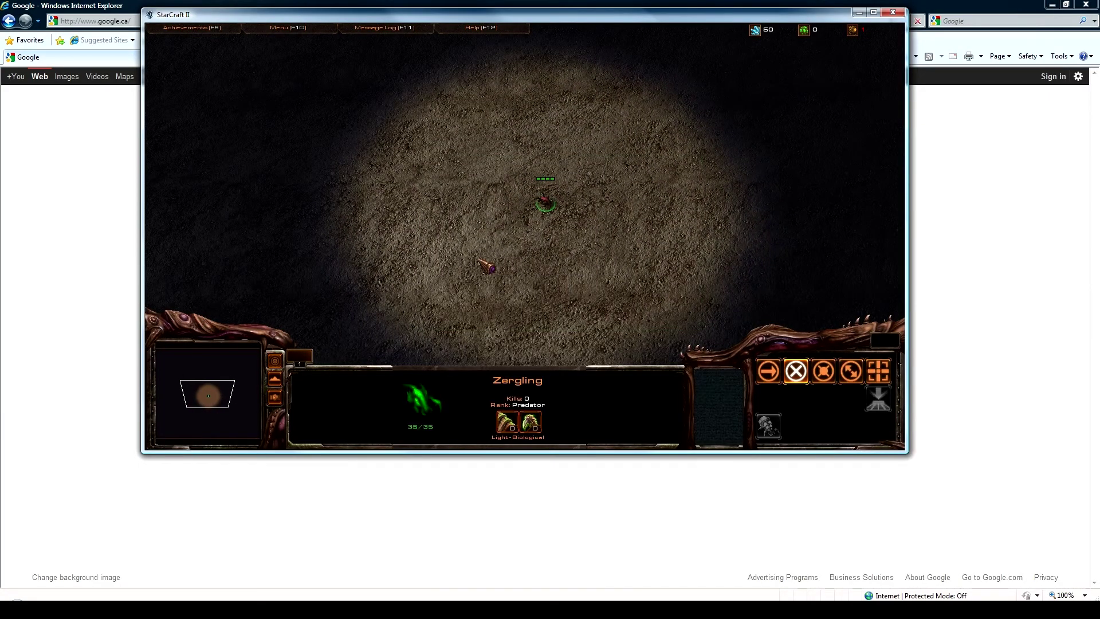
# - Move the Zergling around the map in varied directions to check its trailing shadow, then exit StarCraft II
pyautogui.scroll(5, 538, 198)
pyautogui.rightClick(707, 234)
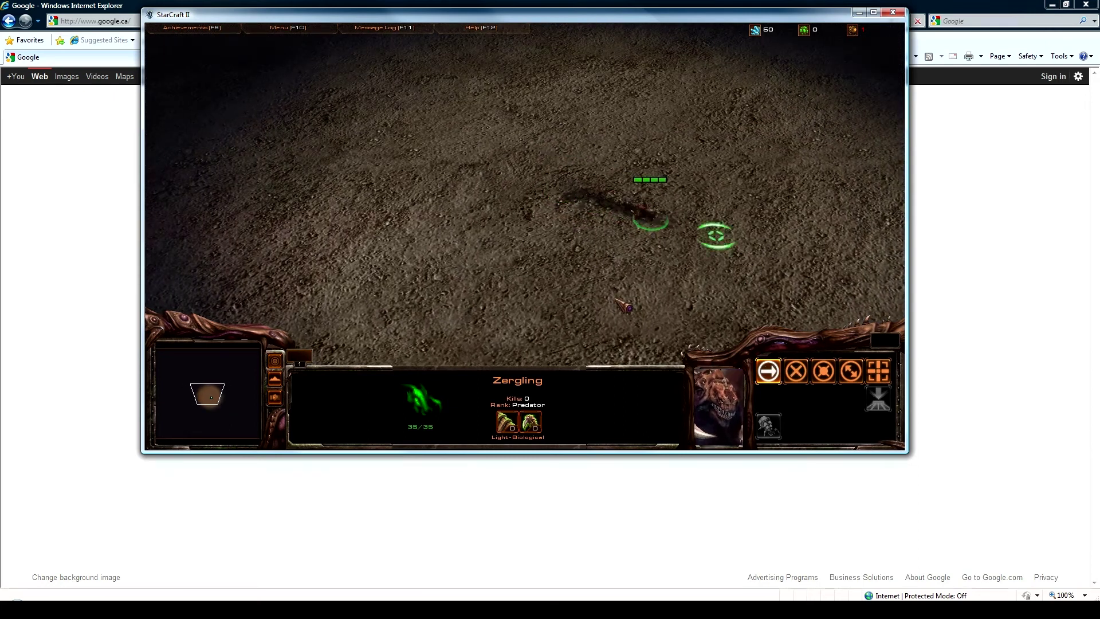
pyautogui.rightClick(543, 284)
pyautogui.rightClick(429, 254)
pyautogui.rightClick(348, 243)
pyautogui.rightClick(315, 224)
pyautogui.rightClick(332, 192)
pyautogui.rightClick(368, 140)
pyautogui.rightClick(376, 113)
pyautogui.rightClick(444, 100)
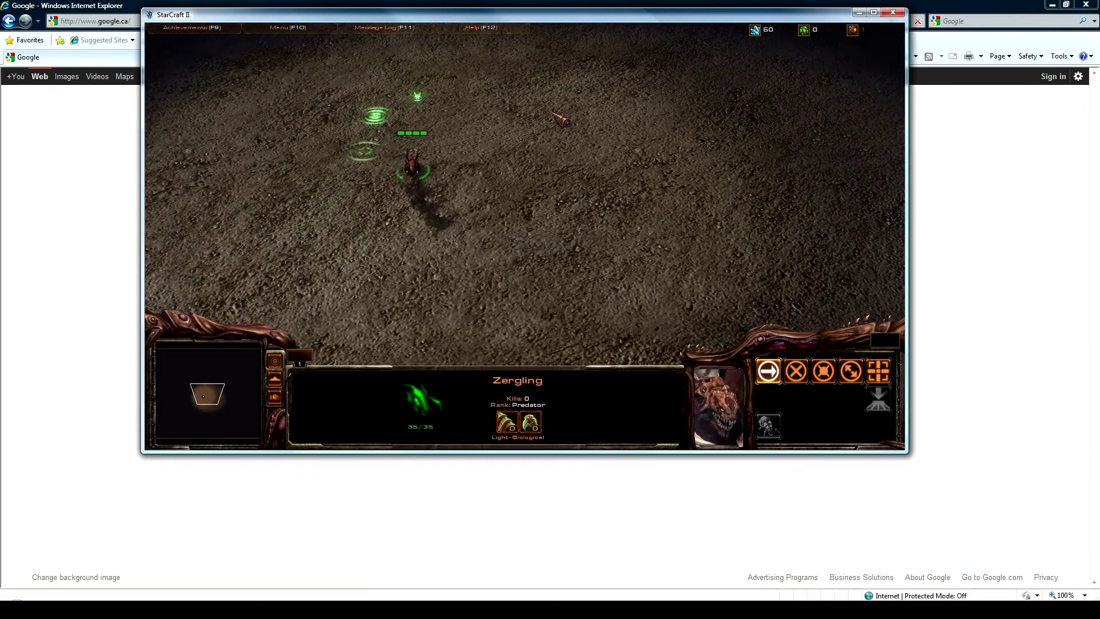
pyautogui.rightClick(553, 108)
pyautogui.rightClick(735, 175)
pyautogui.rightClick(744, 212)
pyautogui.rightClick(745, 223)
pyautogui.rightClick(738, 253)
pyautogui.rightClick(593, 271)
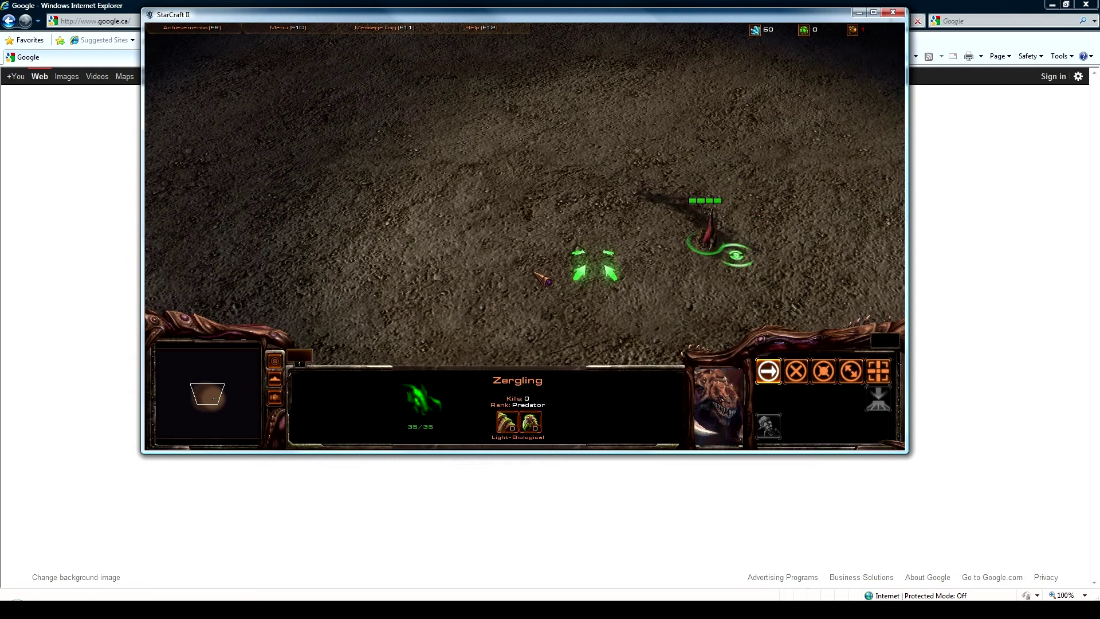
pyautogui.rightClick(473, 252)
pyautogui.rightClick(356, 217)
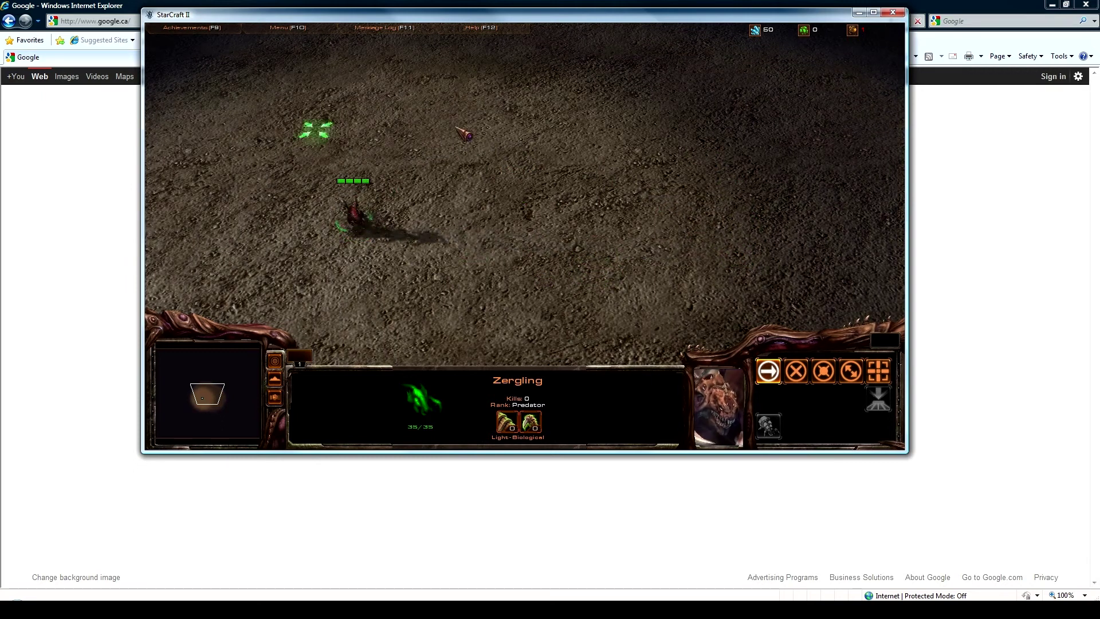
pyautogui.rightClick(692, 172)
pyautogui.rightClick(688, 202)
pyautogui.rightClick(661, 230)
pyautogui.rightClick(599, 266)
pyautogui.rightClick(407, 269)
pyautogui.rightClick(338, 232)
pyautogui.rightClick(353, 196)
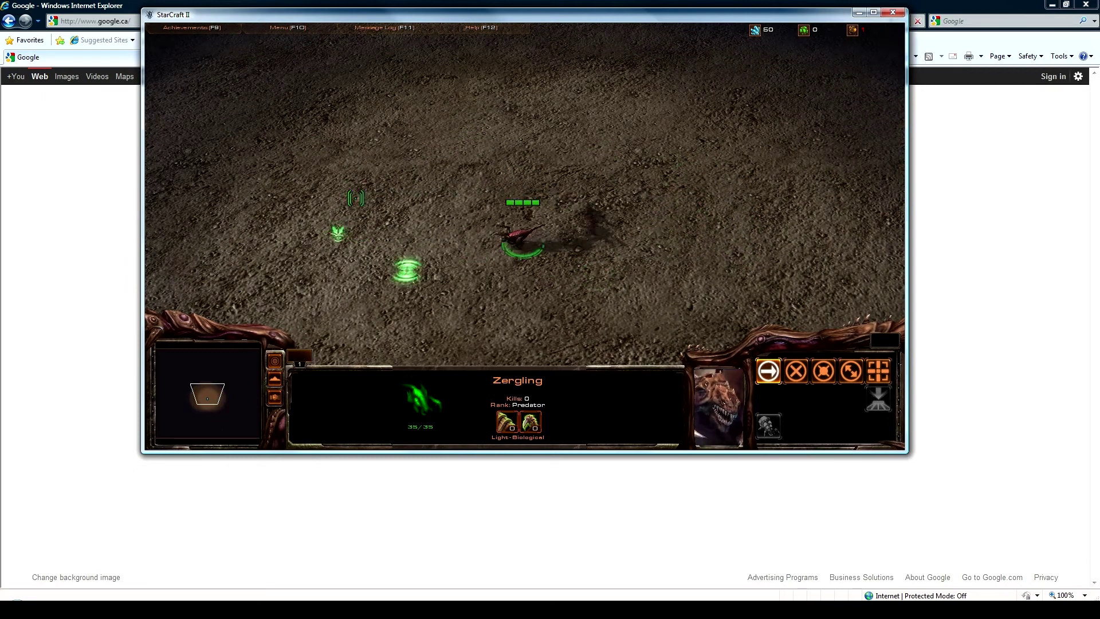
pyautogui.rightClick(448, 141)
pyautogui.rightClick(559, 100)
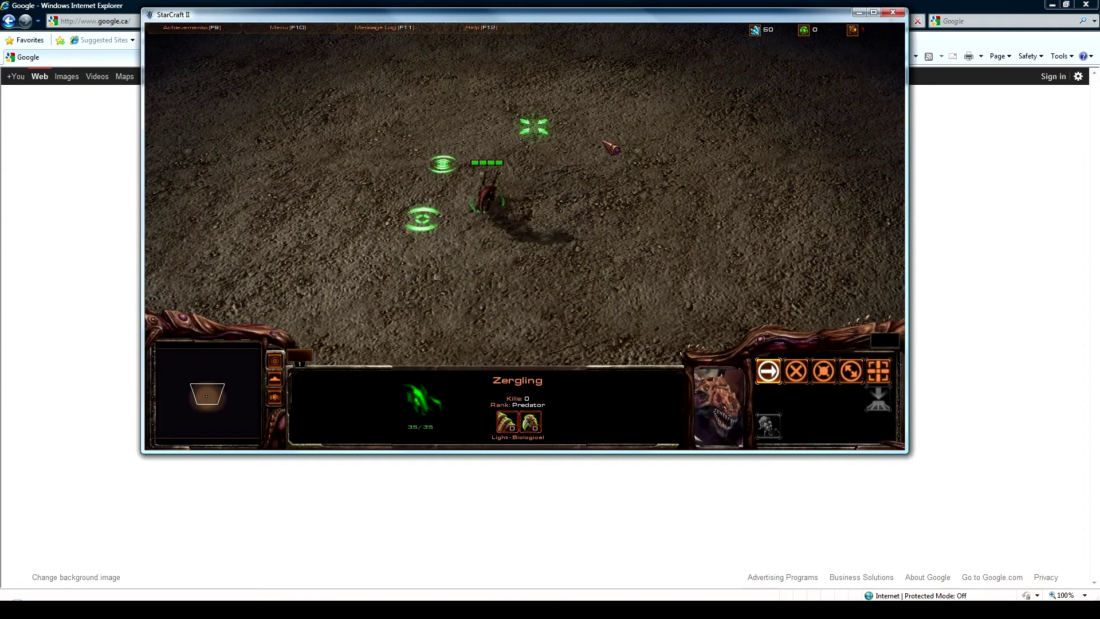
pyautogui.rightClick(799, 230)
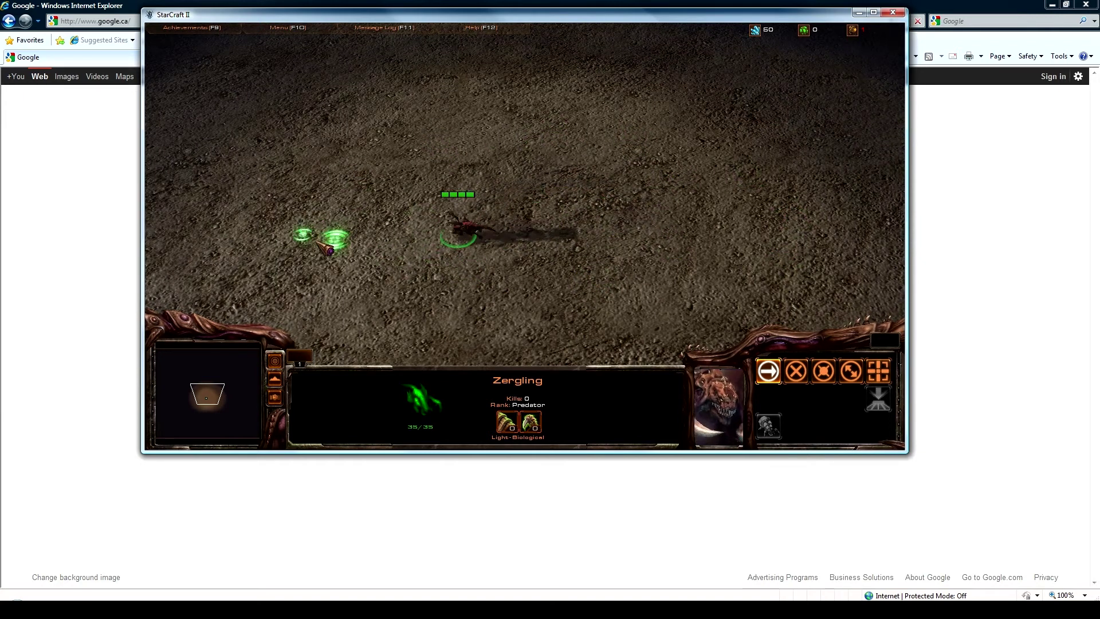
pyautogui.rightClick(578, 279)
pyautogui.rightClick(612, 272)
pyautogui.rightClick(670, 252)
pyautogui.rightClick(728, 222)
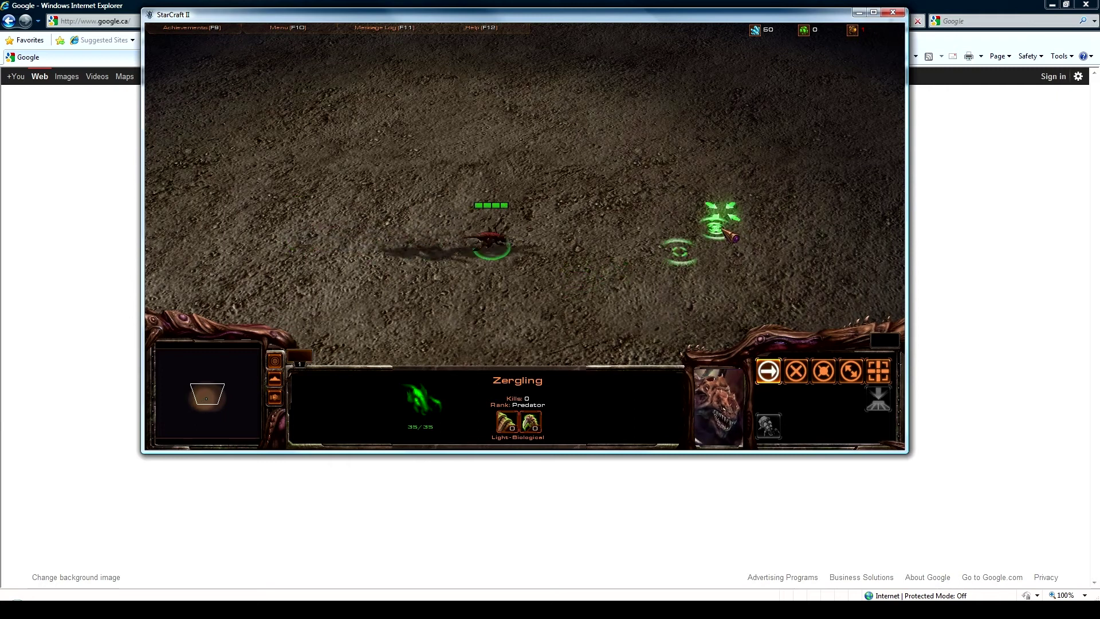
pyautogui.rightClick(745, 218)
pyautogui.rightClick(765, 222)
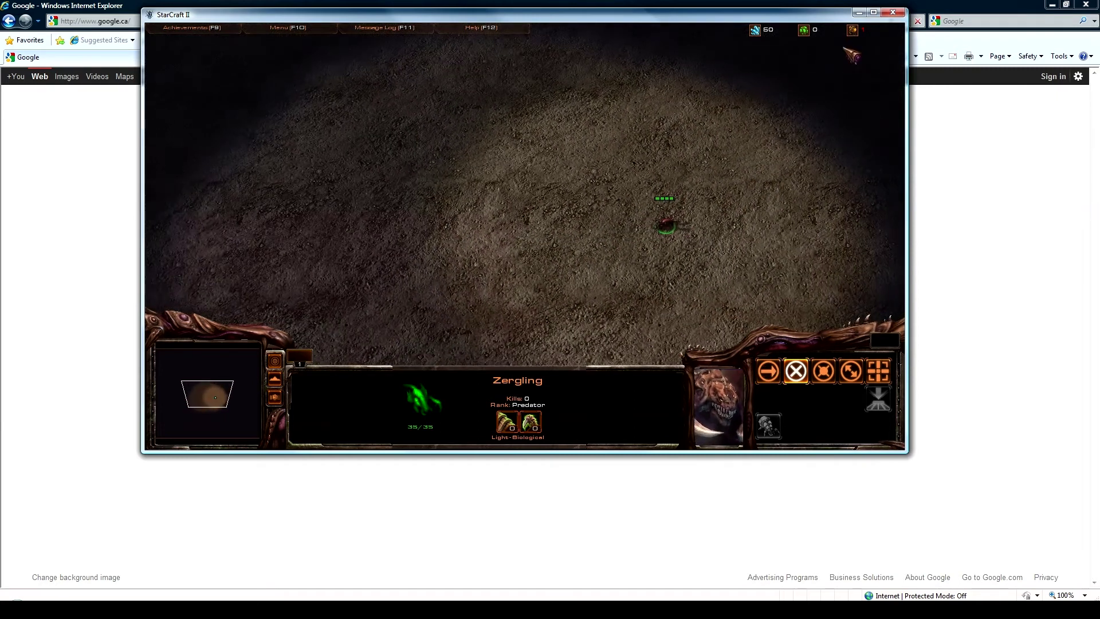
pyautogui.click(893, 12)
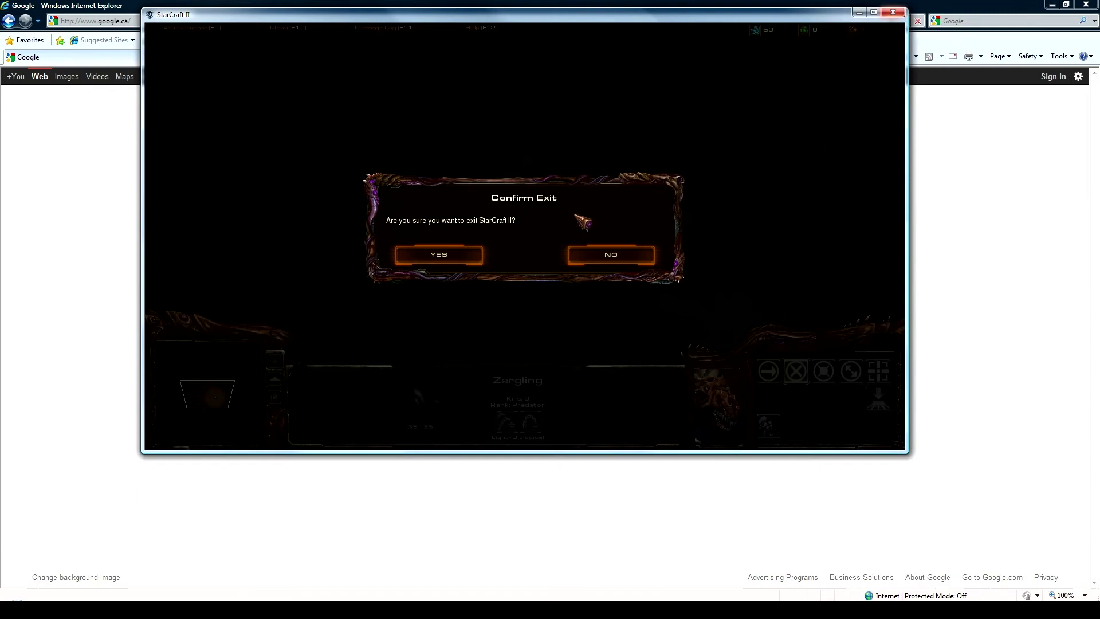
pyautogui.click(464, 261)
# - In the Zergling actor's events, set the Shadow TimerSet duration under ActorCreation to 0.0625
pyautogui.click(198, 146)
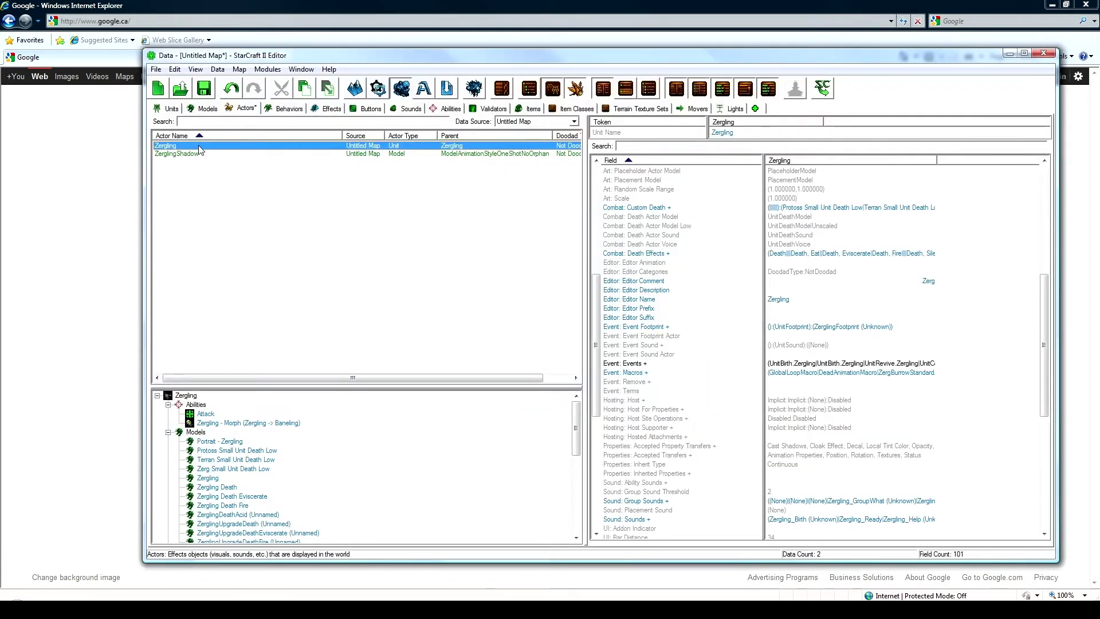
pyautogui.click(829, 370)
pyautogui.doubleClick(831, 363)
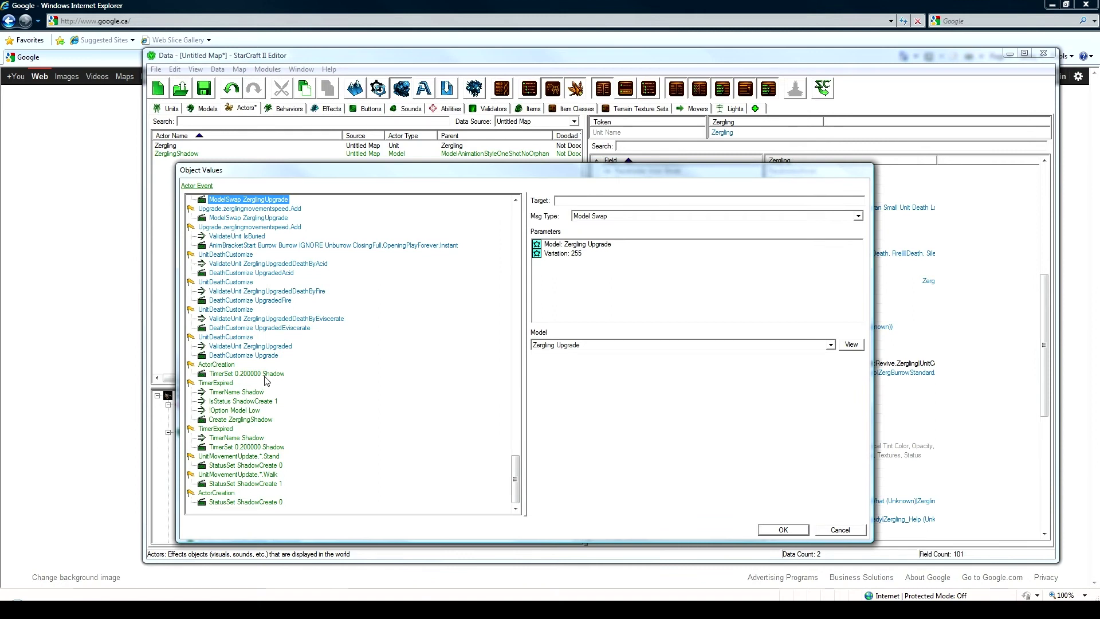
pyautogui.click(261, 373)
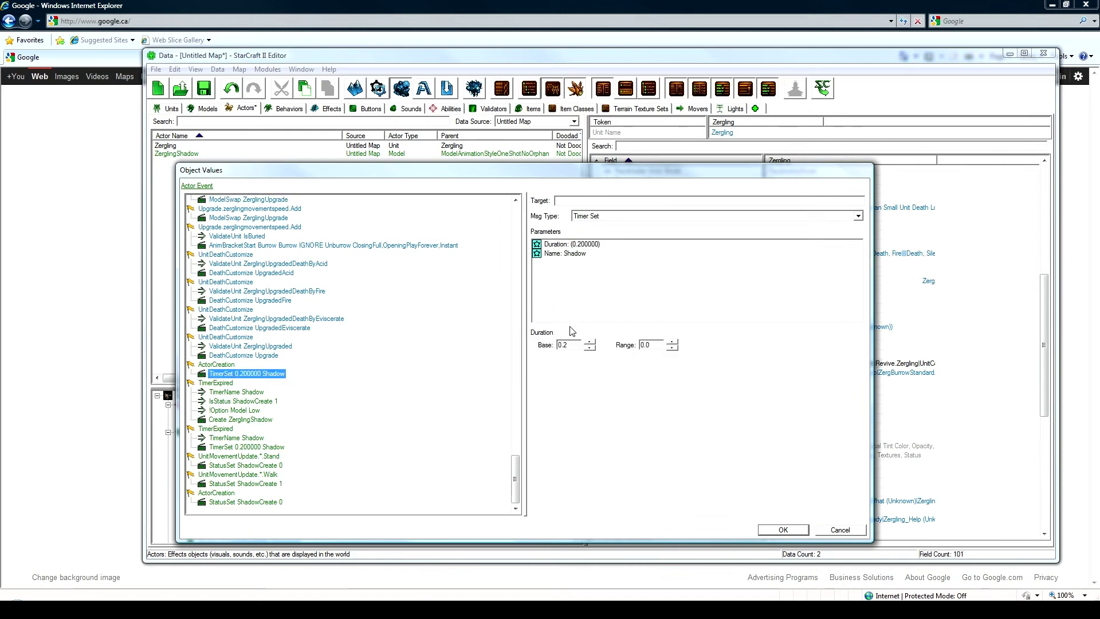
pyautogui.doubleClick(569, 344)
pyautogui.write('0.0625')
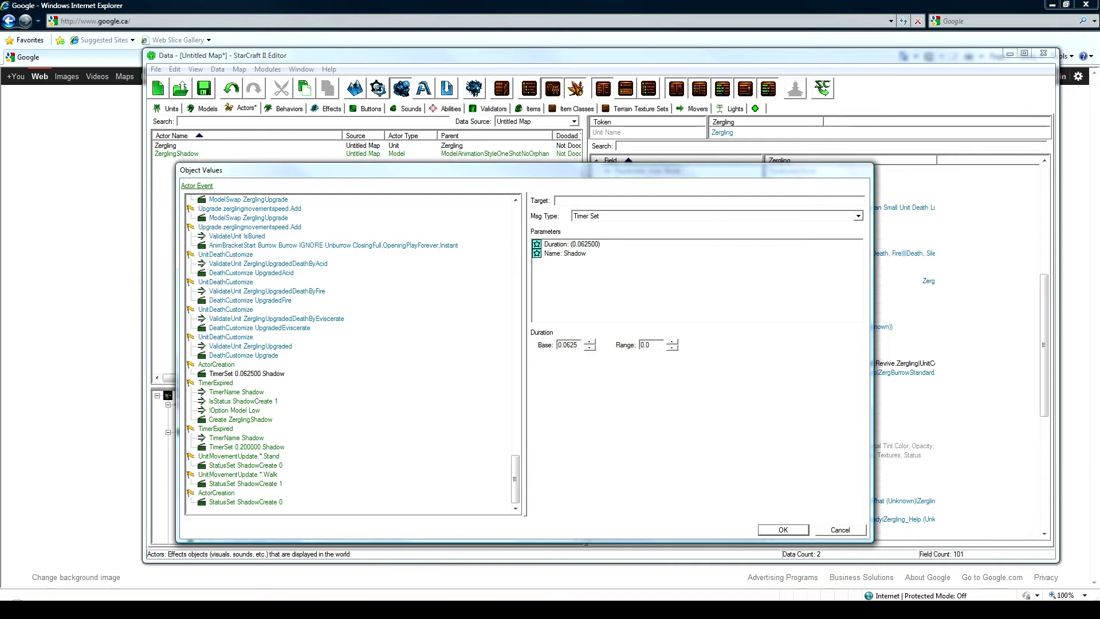
# - Set the Shadow TimerSet duration under the second TimerExpired event to 0.0625 and accept the Zergling's events
pyautogui.click(294, 373)
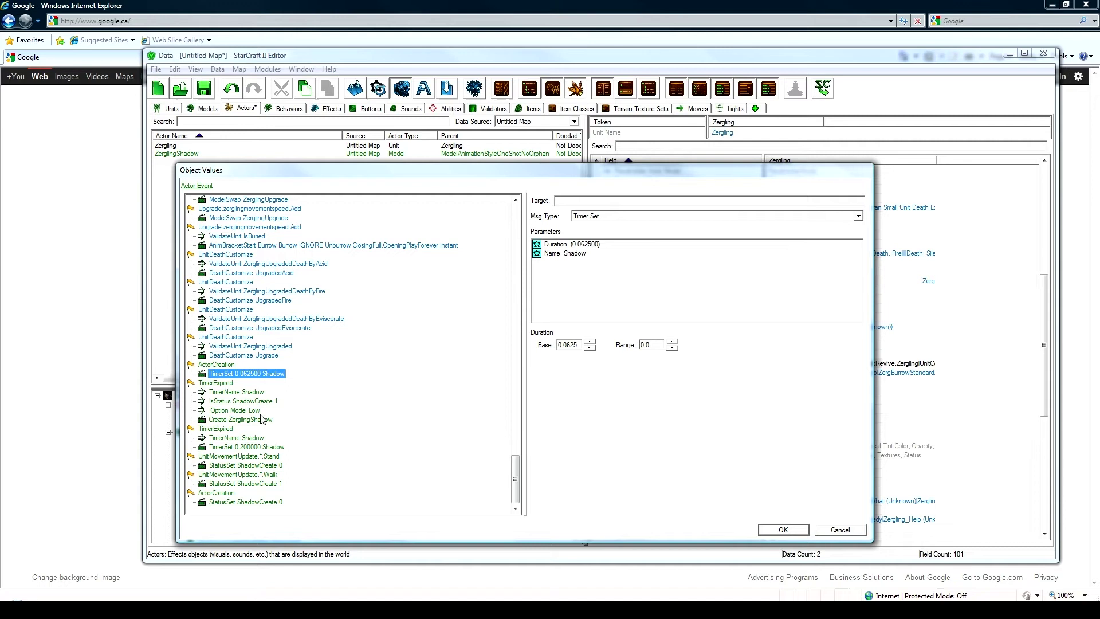
pyautogui.click(252, 447)
pyautogui.click(578, 344)
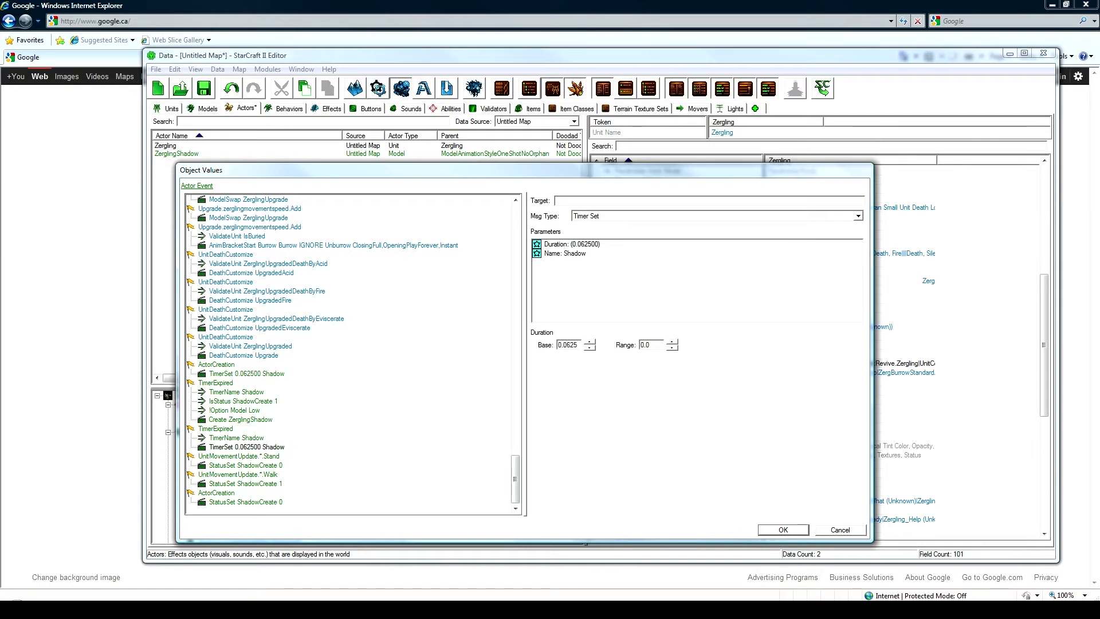
pyautogui.click(328, 415)
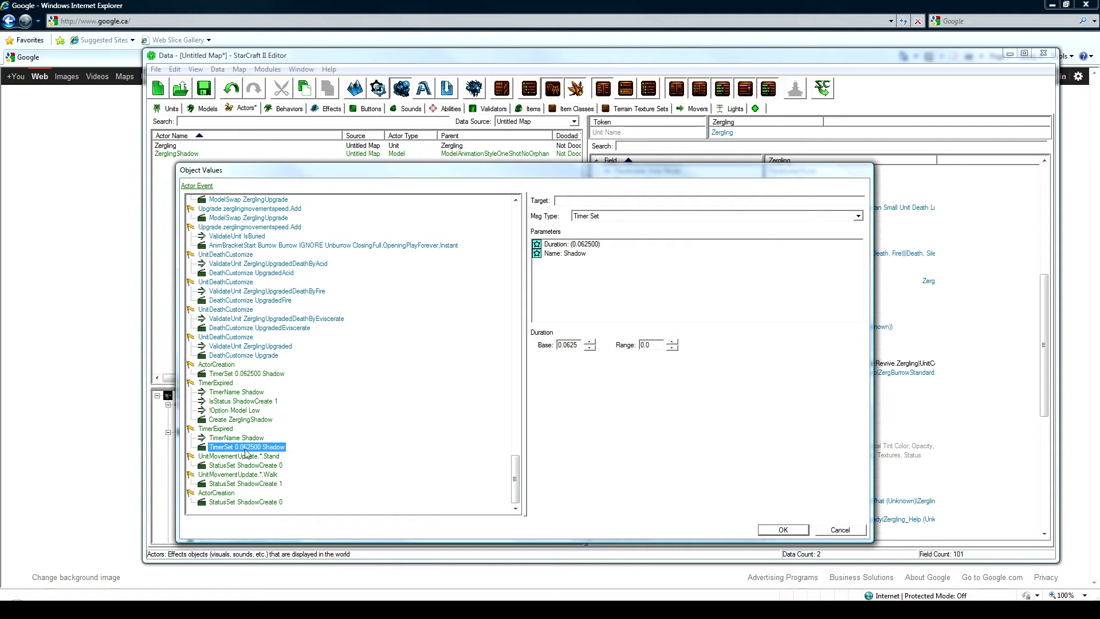
pyautogui.click(784, 530)
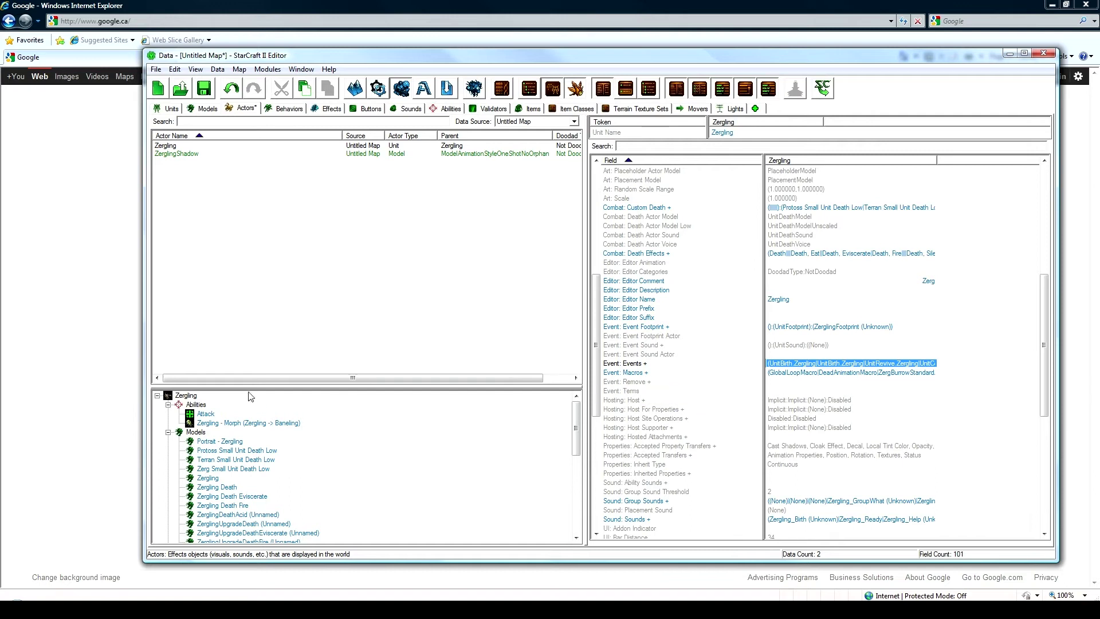
# - Disable Cast Shadows in the ZerglingShadow actor's Accepted Property Transfers and accept the change
pyautogui.click(169, 154)
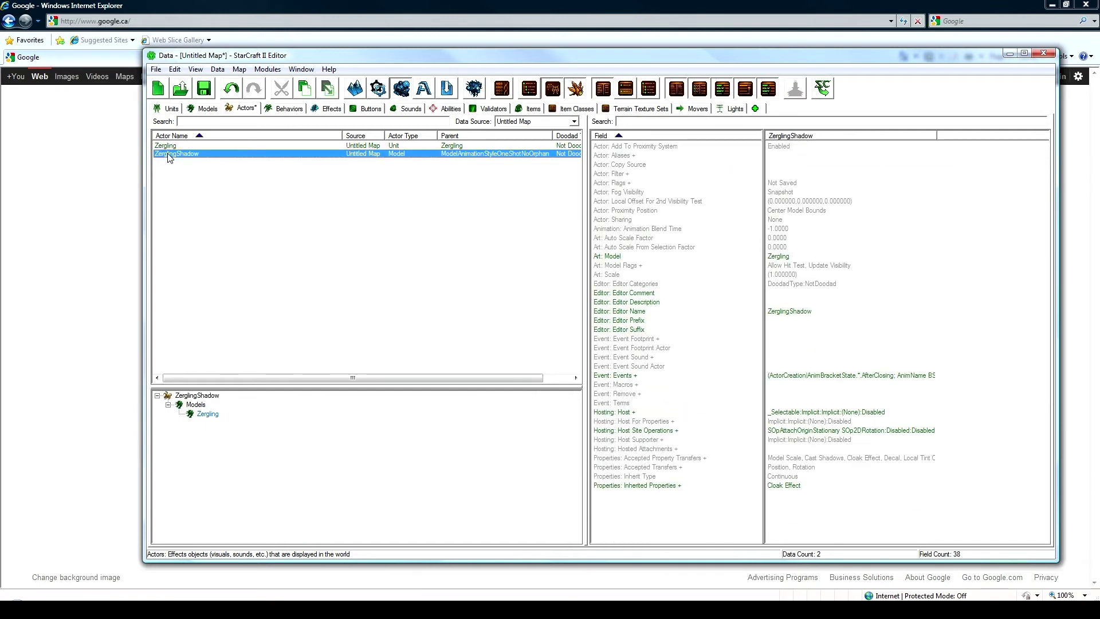
pyautogui.click(828, 449)
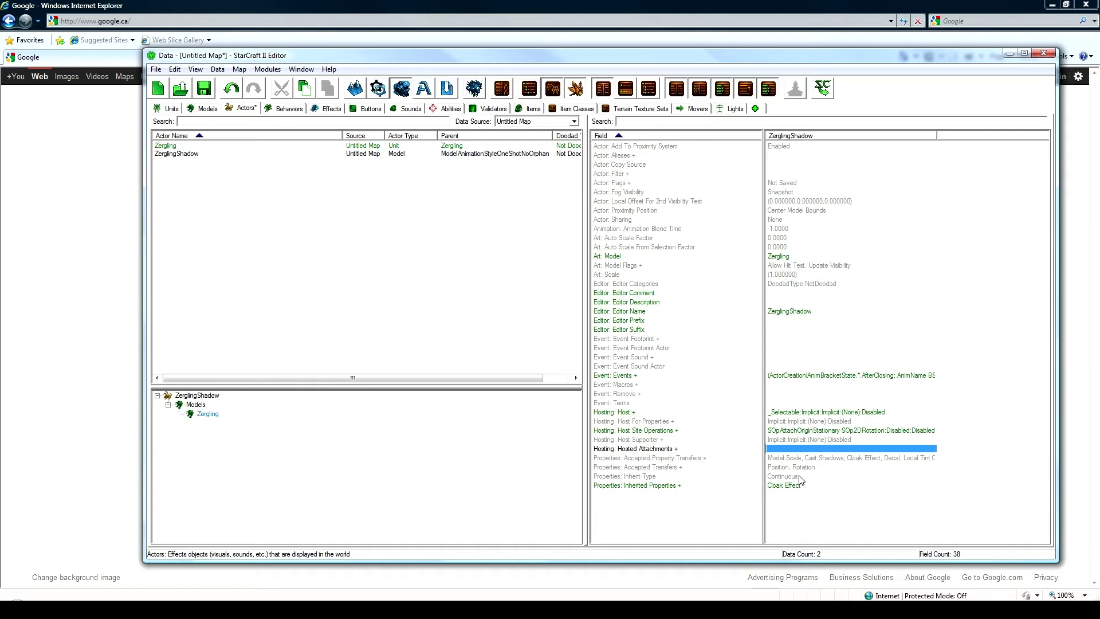
pyautogui.doubleClick(803, 458)
pyautogui.click(189, 197)
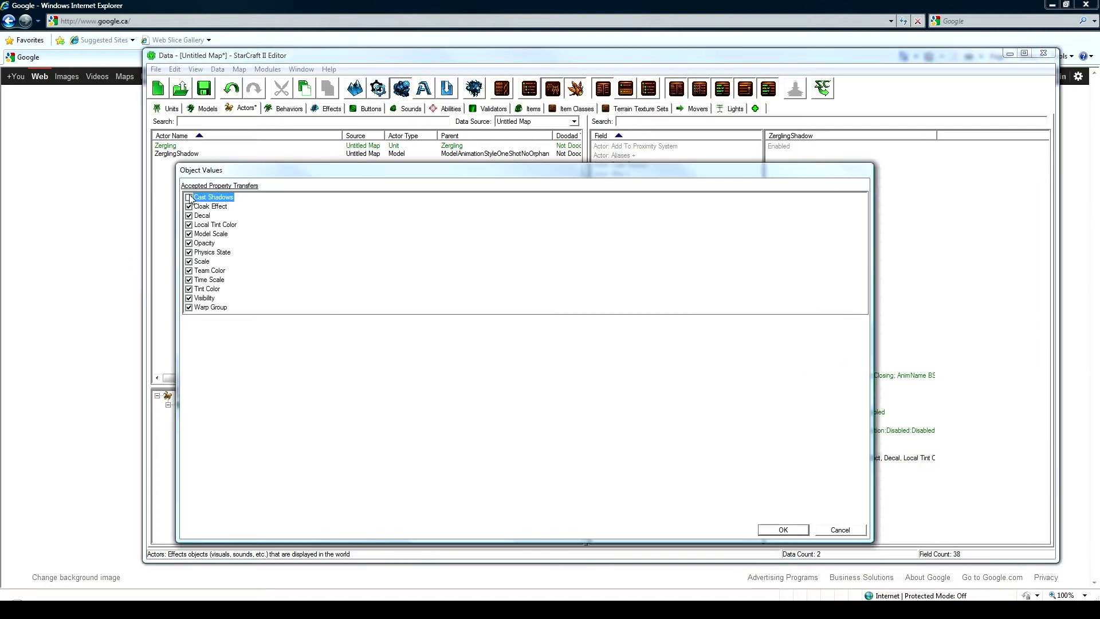
pyautogui.click(783, 529)
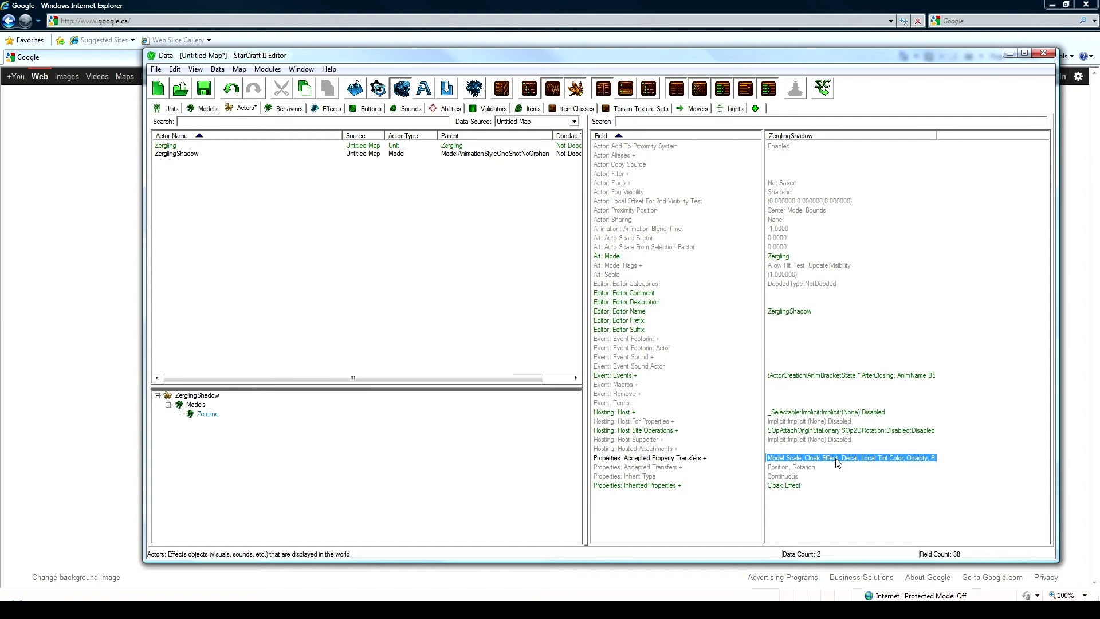
# - In the ZerglingShadow actor's events, set the ShadowFade TimerSet duration to 0.0625
pyautogui.doubleClick(801, 375)
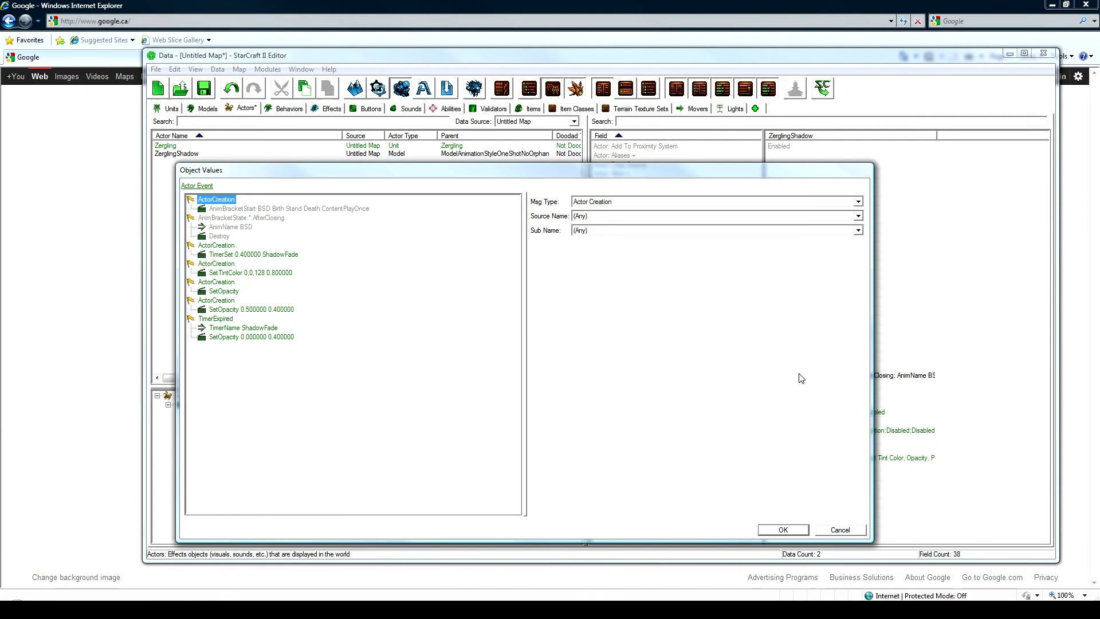
pyautogui.click(223, 246)
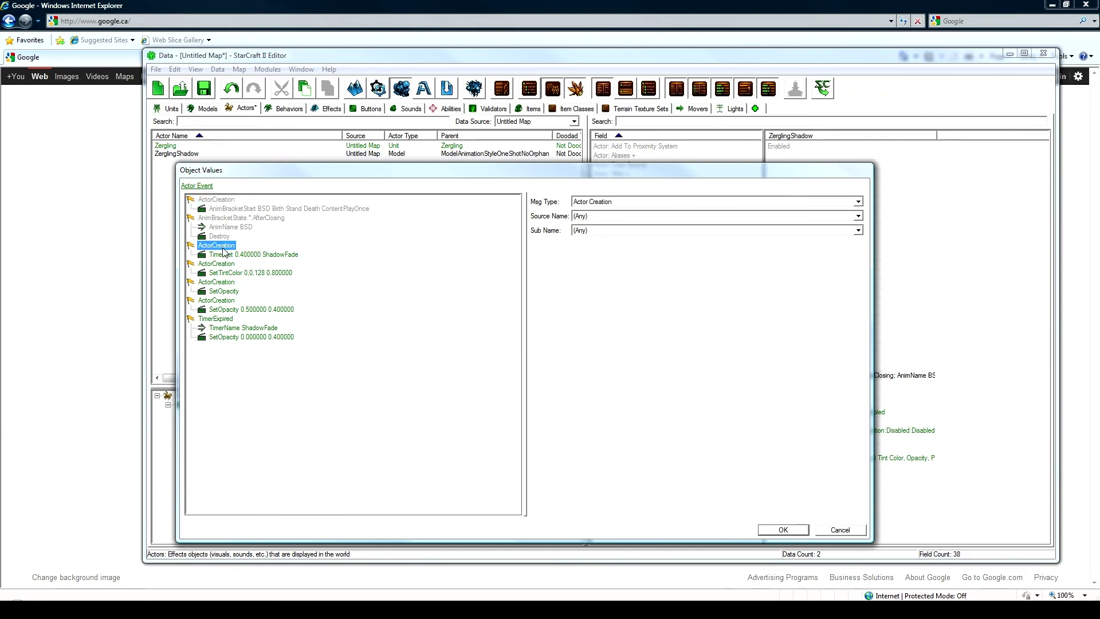
pyautogui.click(241, 255)
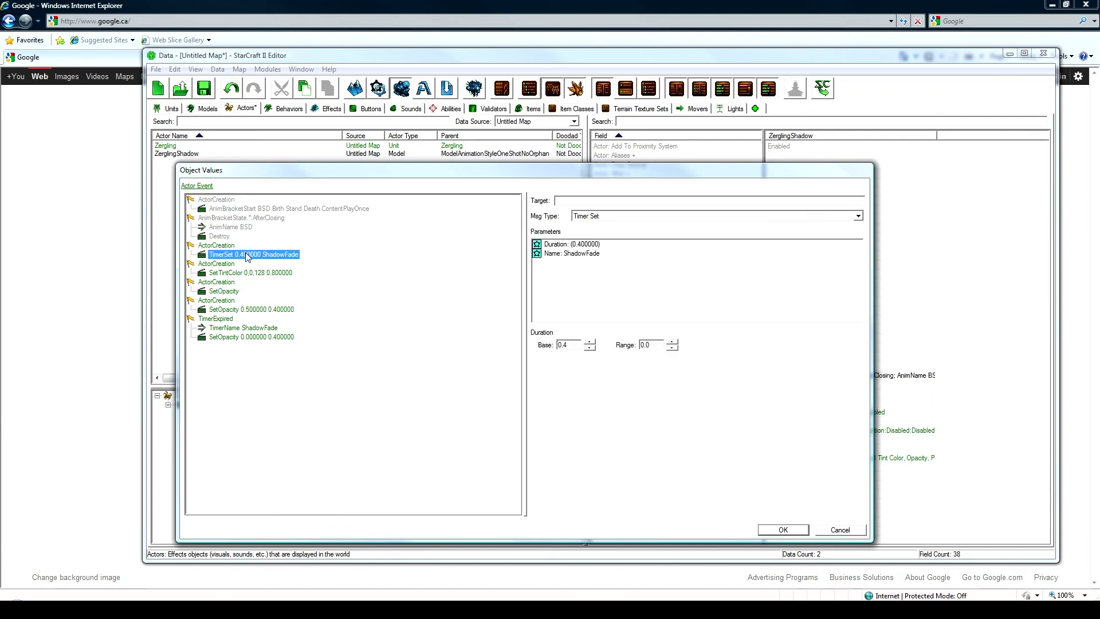
pyautogui.click(575, 346)
pyautogui.write('0625')
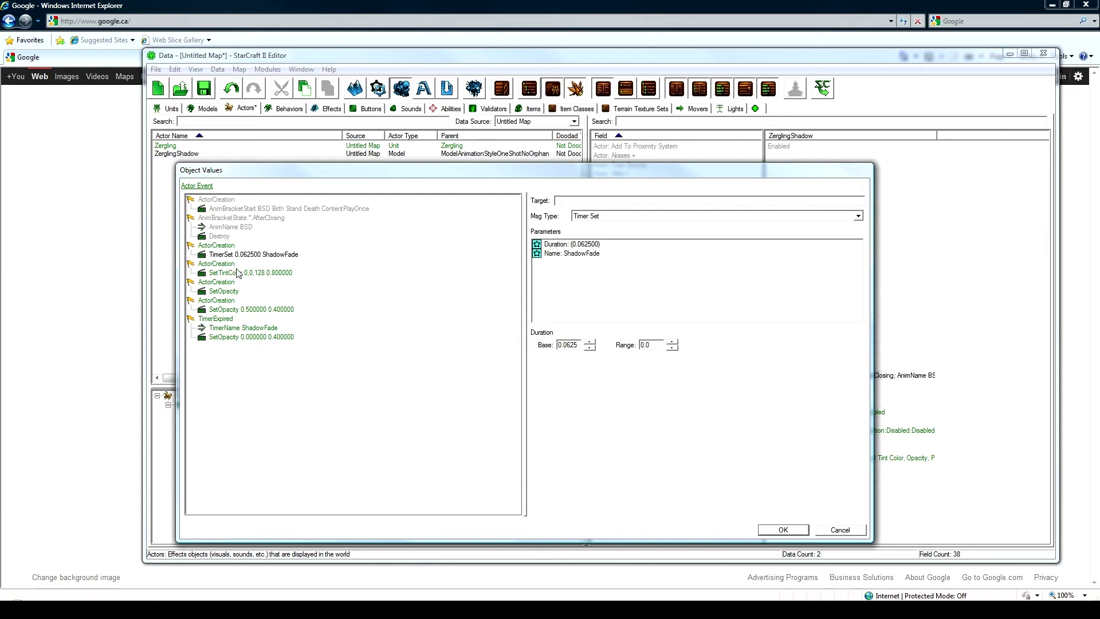
# - Set the Blend In Duration of the ActorCreation SetOpacity message with 0.5 opacity to 0.0625
pyautogui.click(235, 272)
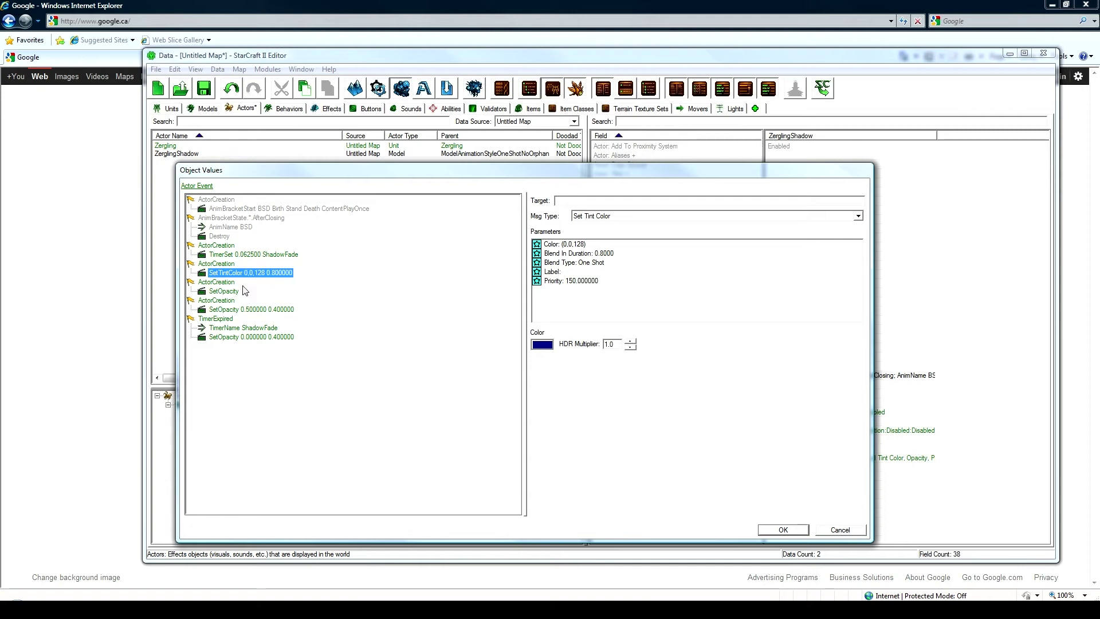
pyautogui.click(228, 290)
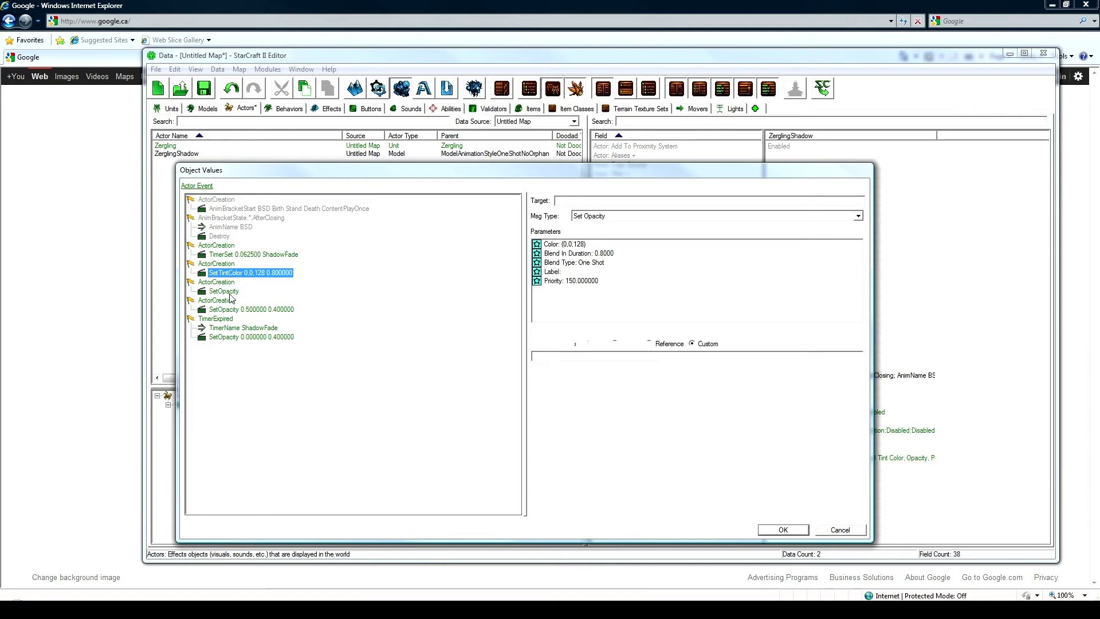
pyautogui.click(231, 310)
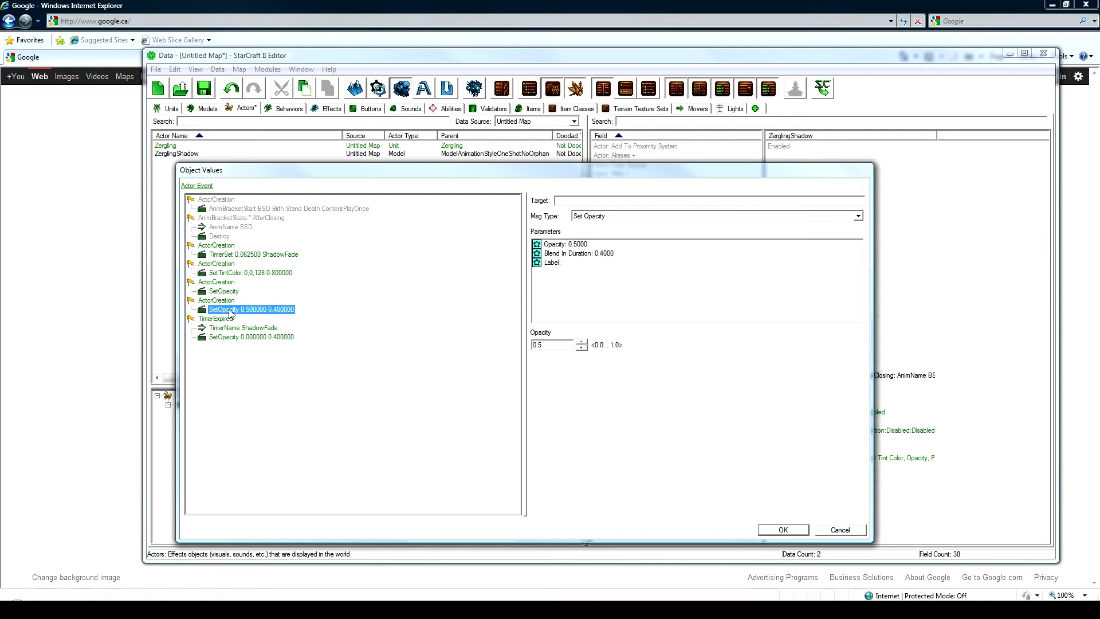
pyautogui.click(576, 245)
pyautogui.click(580, 254)
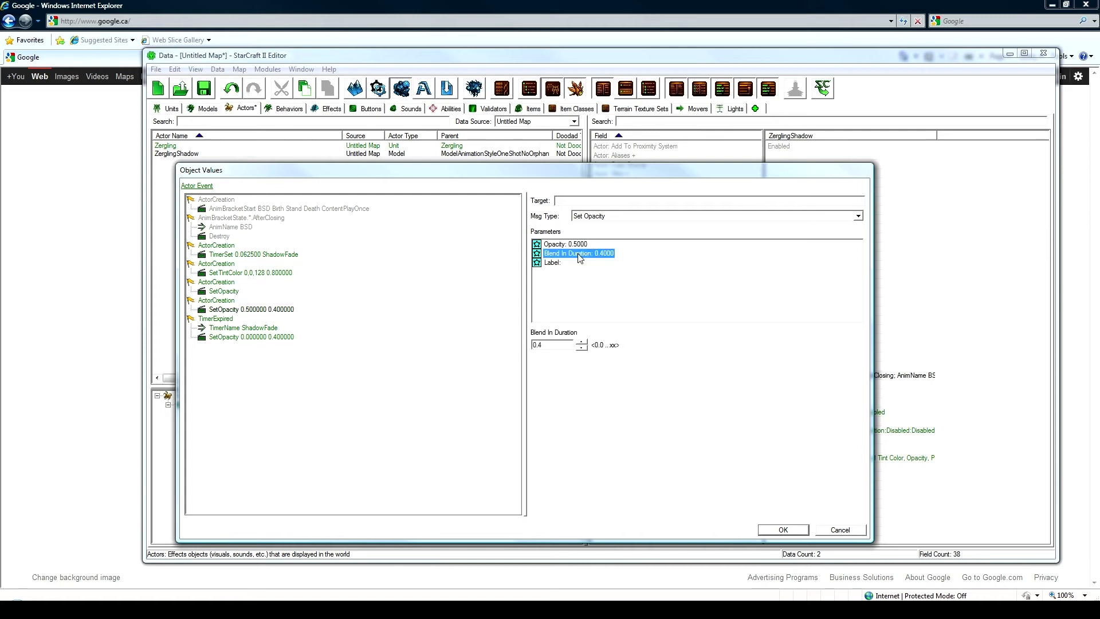
pyautogui.click(563, 345)
pyautogui.press('BackSpace')
pyautogui.write('0625')
pyautogui.click(401, 336)
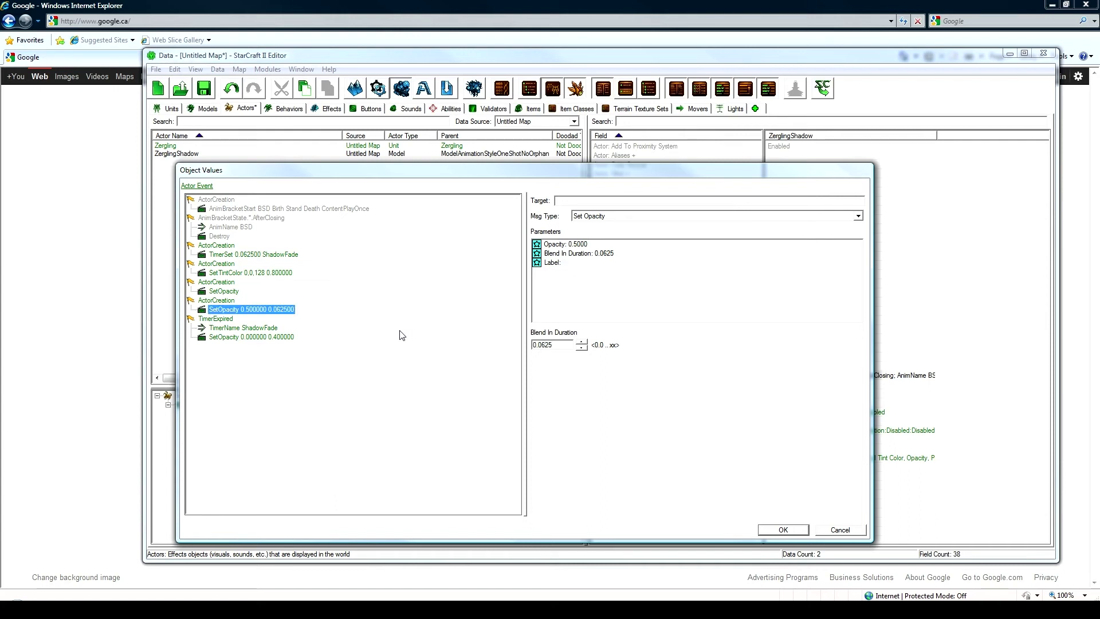
# - Review the TimerExpired event, its ShadowFade timer name term and its SetOpacity message
pyautogui.click(216, 319)
pyautogui.click(238, 328)
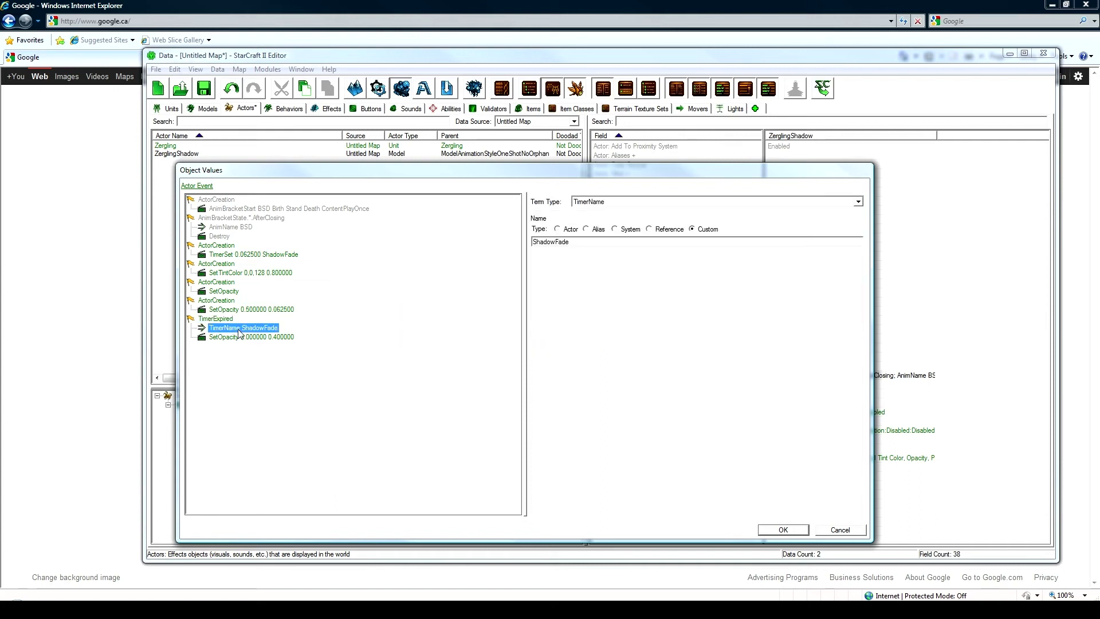
pyautogui.click(240, 338)
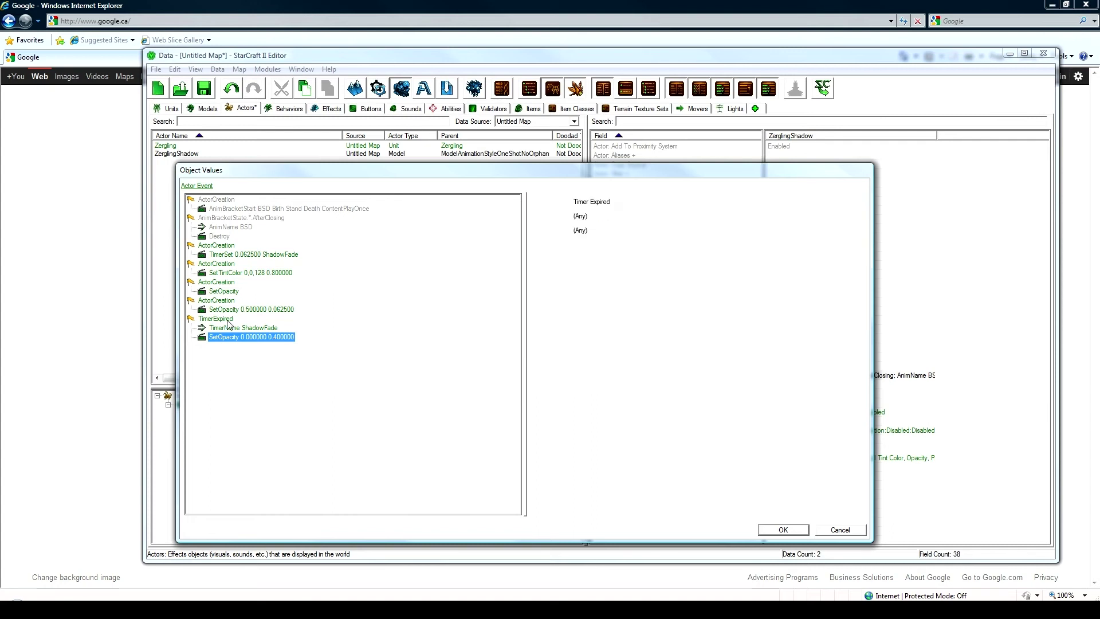
# - Add a new event after TimerExpired in the ZerglingShadow actor's events and set its message type to Actor Creation
pyautogui.click(218, 319)
pyautogui.rightClick(228, 317)
pyautogui.click(262, 324)
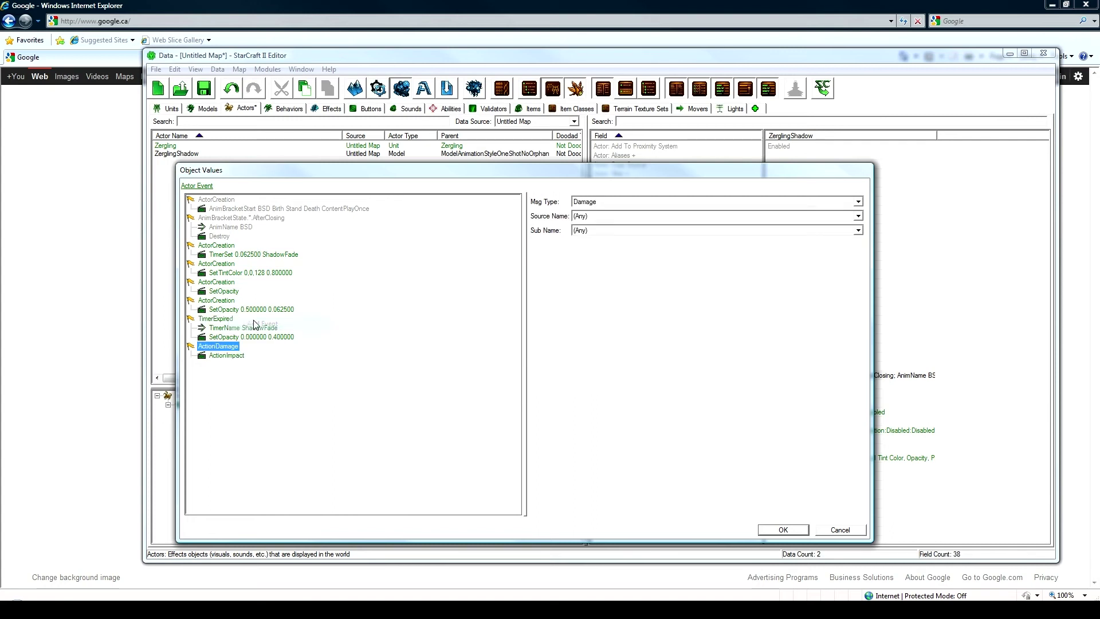
pyautogui.click(587, 203)
pyautogui.scroll(10, 590, 286)
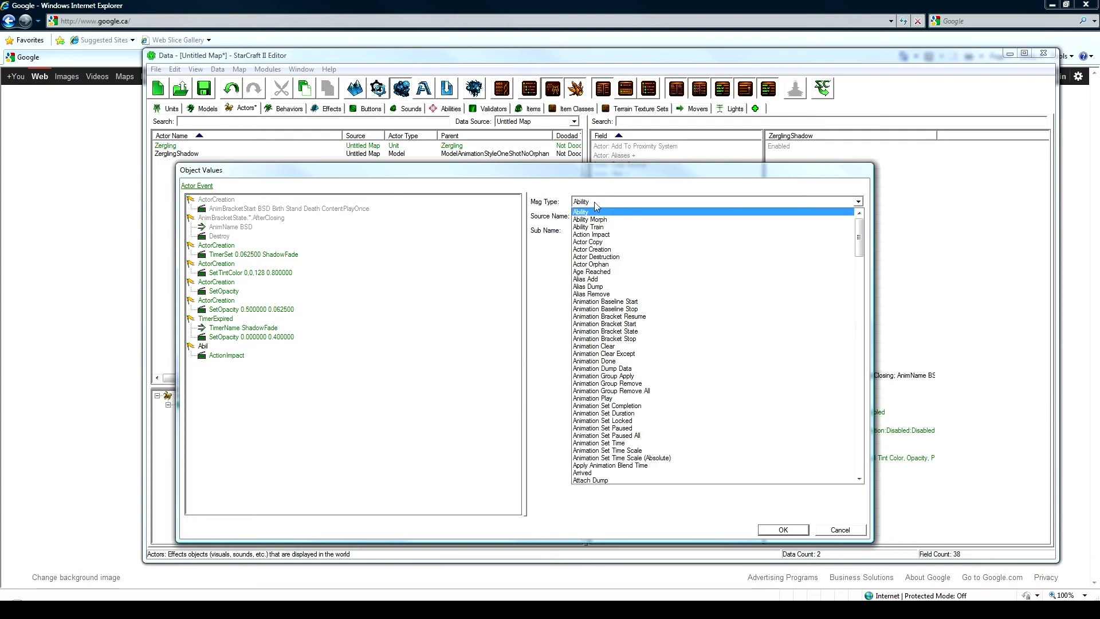
pyautogui.click(604, 228)
# - Set the new ActorCreation event's action to Set Cast Shadows with Cast Shadows disabled, and accept the event changes
pyautogui.click(227, 356)
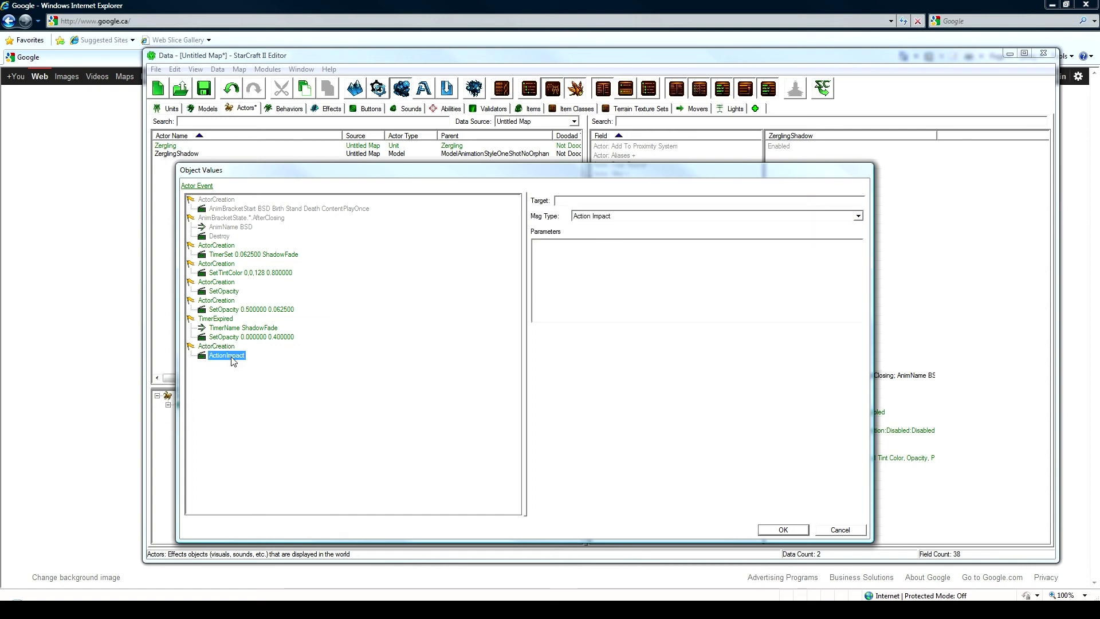
pyautogui.click(589, 216)
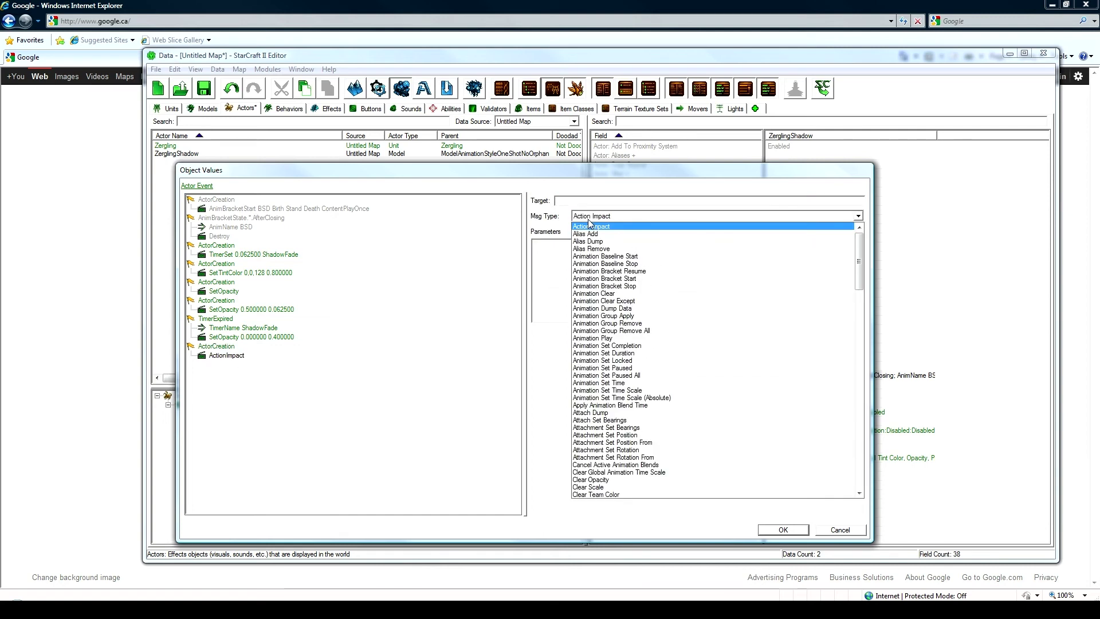
pyautogui.scroll(-15, 596, 246)
pyautogui.click(625, 259)
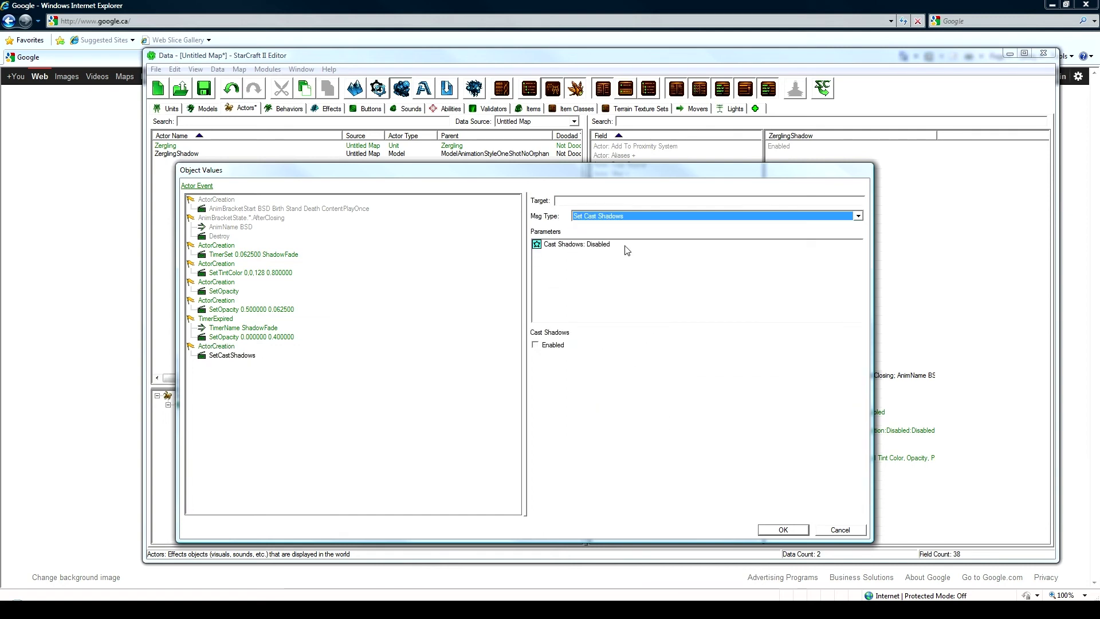
pyautogui.click(587, 246)
pyautogui.click(432, 319)
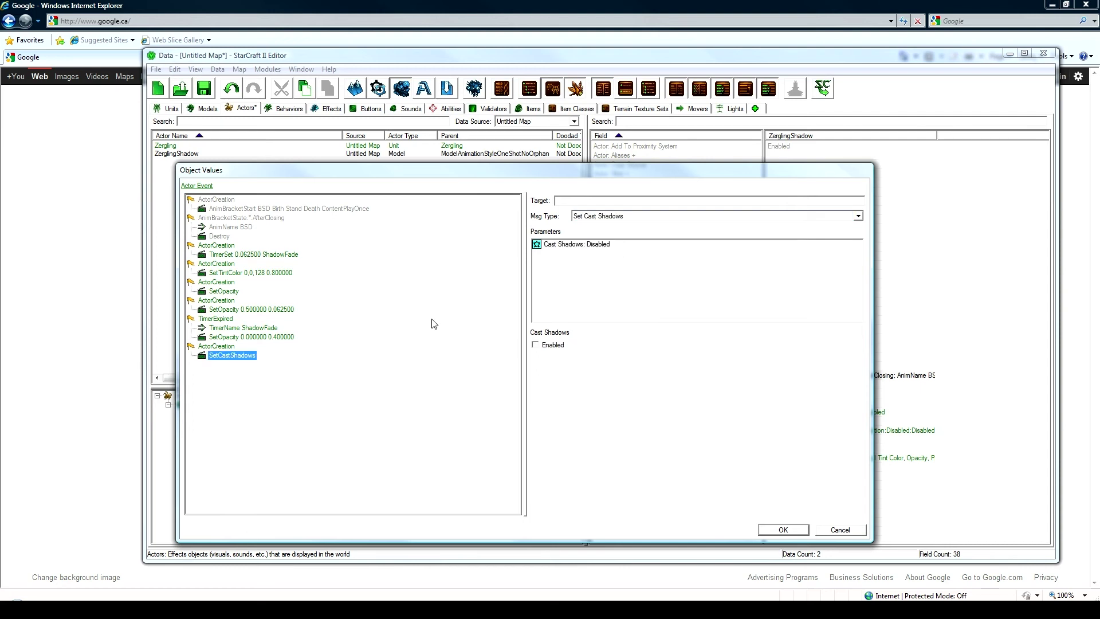
pyautogui.click(783, 530)
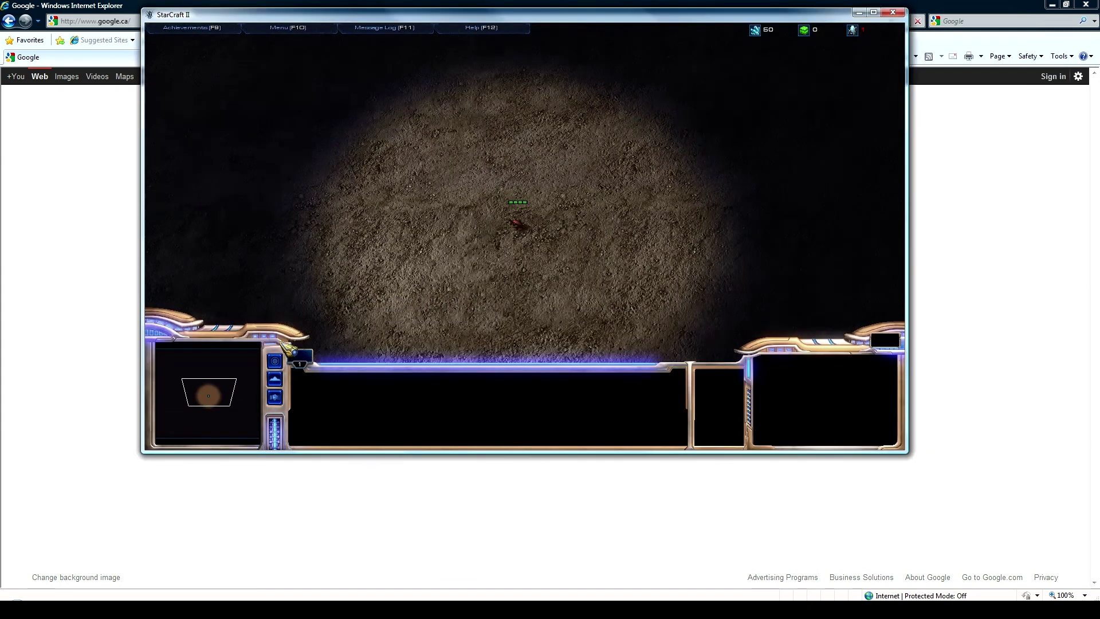
# - In the StarCraft II test game, select the Zergling and move it around to check its trailing shadow
pyautogui.moveTo(499, 206); pyautogui.dragTo(550, 266)
pyautogui.scroll(1, 526, 261)
pyautogui.rightClick(700, 212)
pyautogui.rightClick(742, 223)
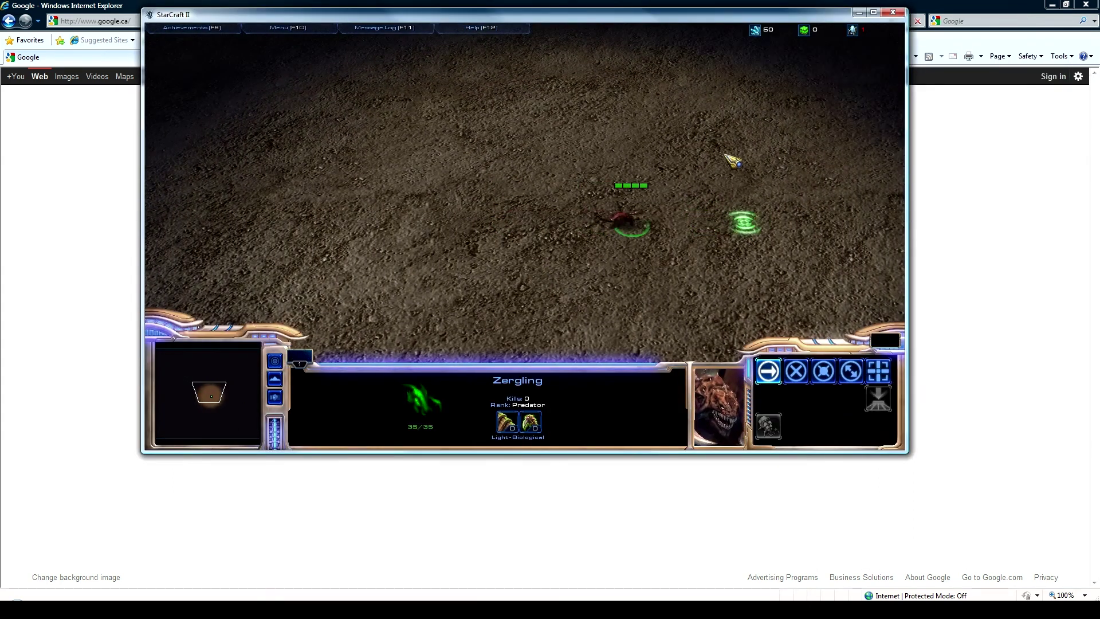
pyautogui.rightClick(721, 148)
pyautogui.rightClick(583, 157)
pyautogui.rightClick(469, 212)
pyautogui.rightClick(338, 245)
pyautogui.rightClick(308, 247)
pyautogui.rightClick(304, 242)
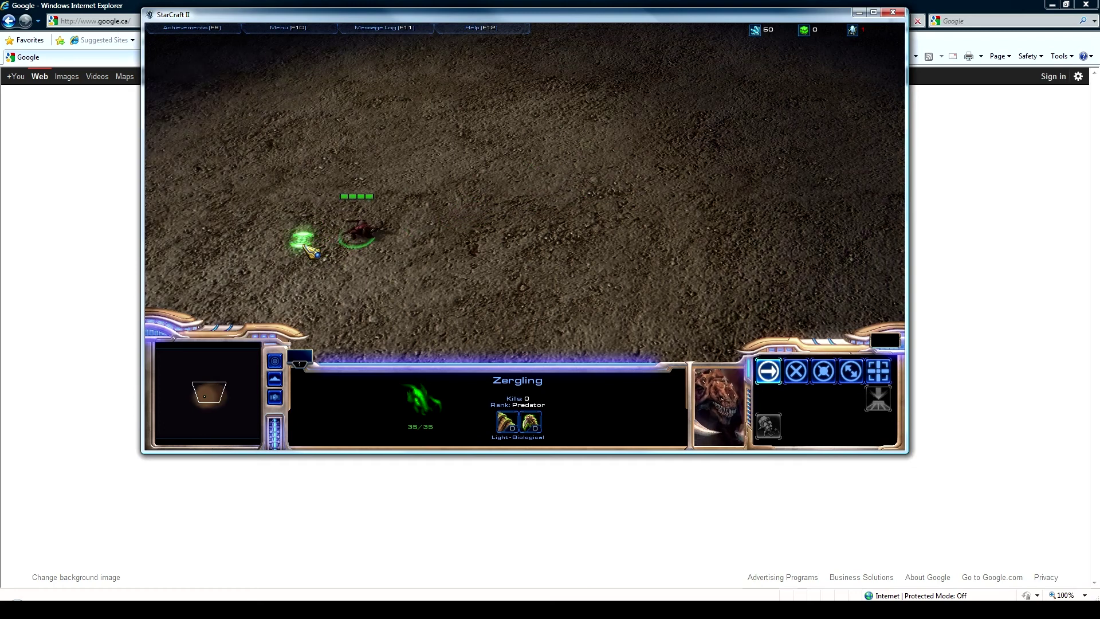
pyautogui.scroll(-2, 538, 260)
pyautogui.rightClick(597, 254)
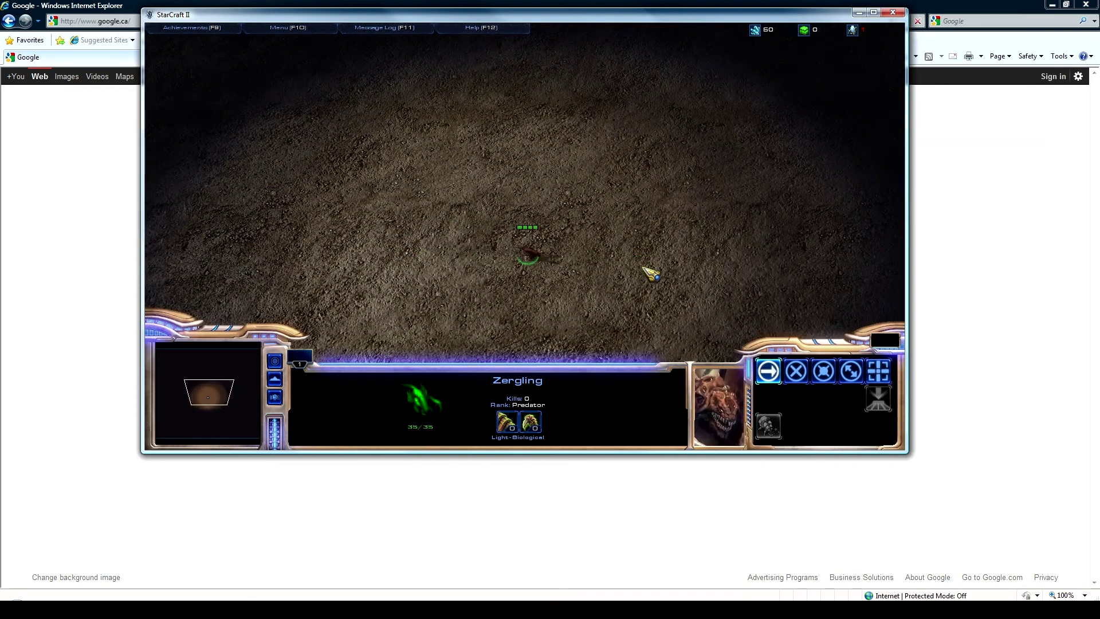
pyautogui.rightClick(442, 221)
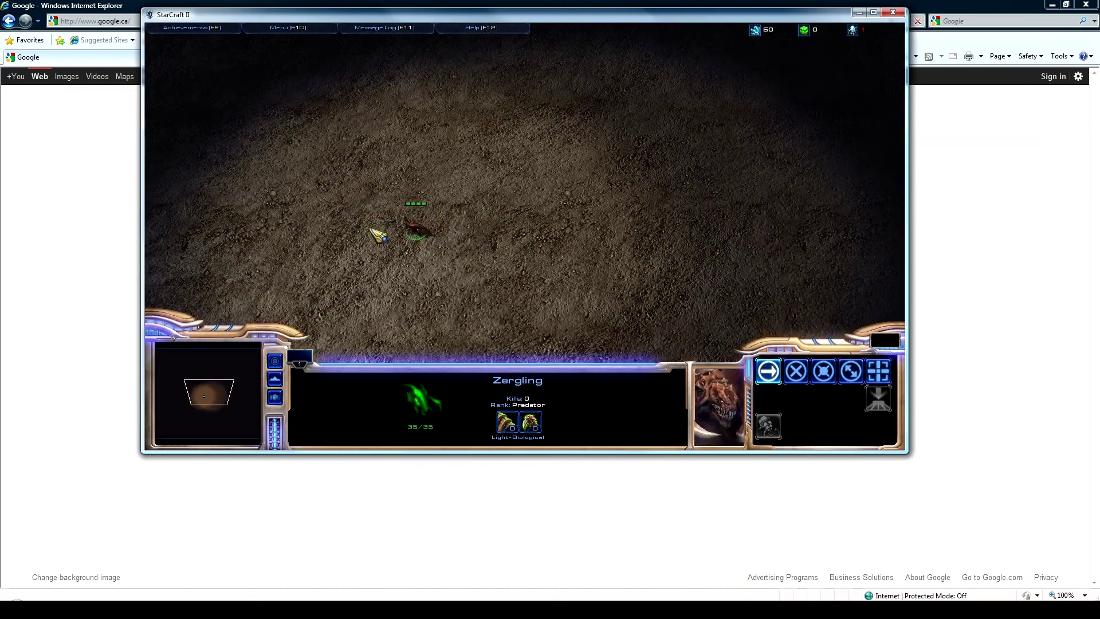
pyautogui.rightClick(637, 224)
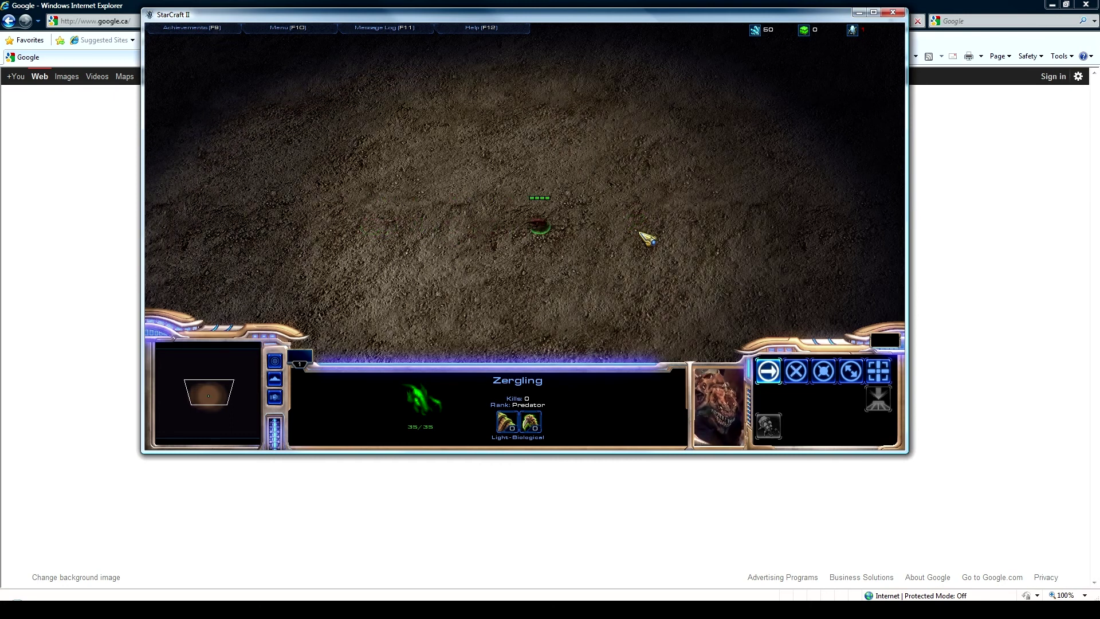
# - Run the Zergling back and forth across the terrain to examine the shadow trail's fading up close
pyautogui.scroll(2, 648, 244)
pyautogui.rightClick(447, 233)
pyautogui.rightClick(378, 250)
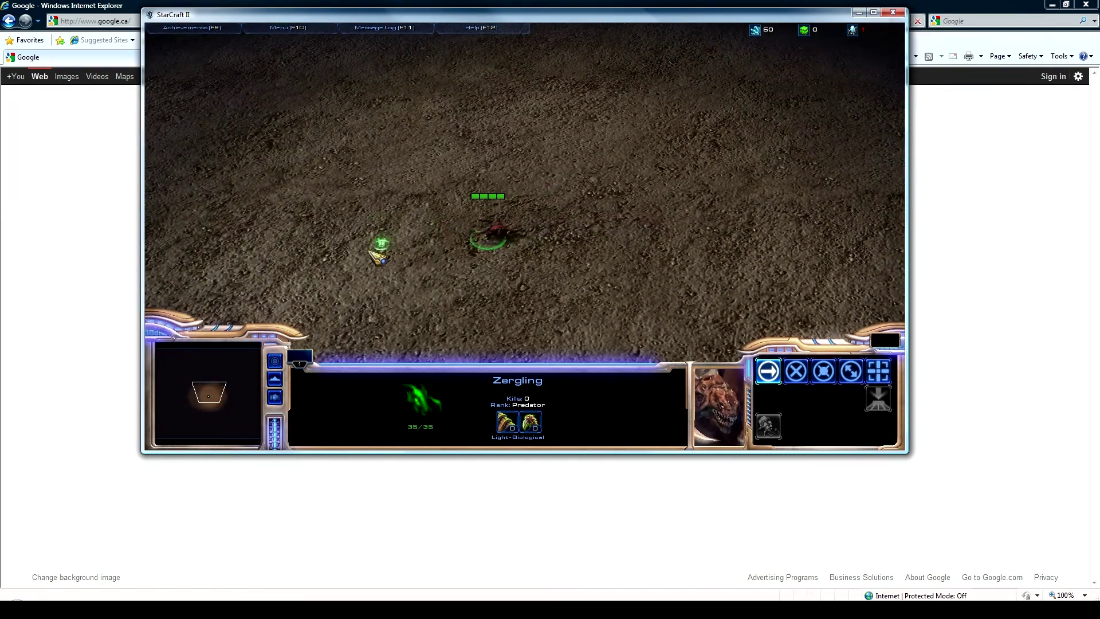
pyautogui.rightClick(663, 284)
pyautogui.rightClick(651, 173)
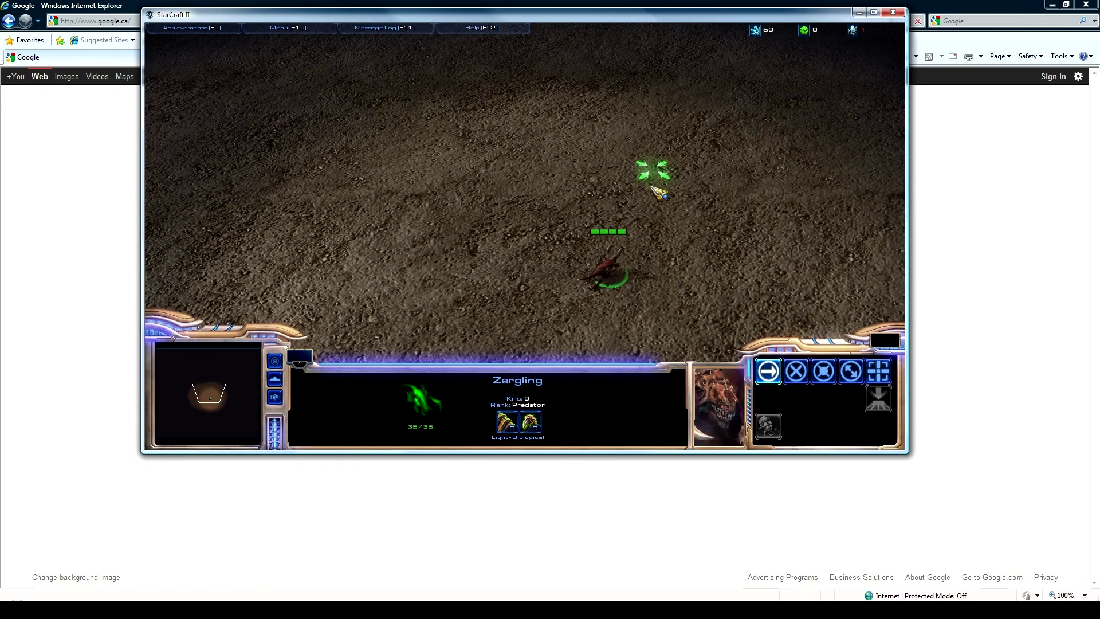
pyautogui.rightClick(481, 192)
pyautogui.rightClick(424, 221)
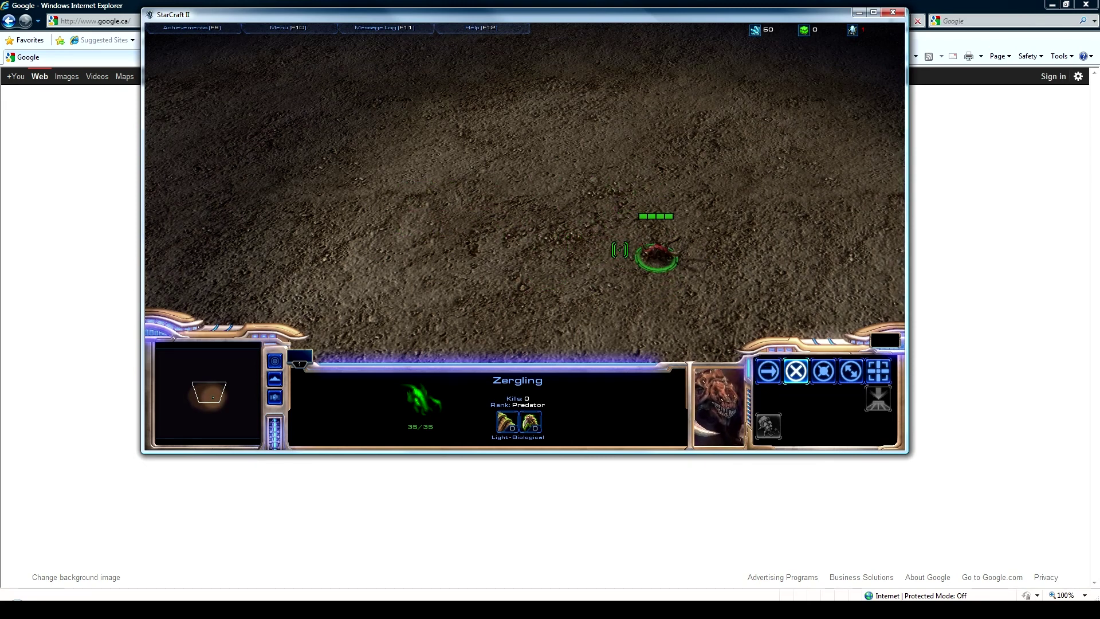
pyautogui.rightClick(510, 251)
pyautogui.rightClick(455, 266)
pyautogui.rightClick(393, 266)
pyautogui.rightClick(335, 260)
pyautogui.rightClick(342, 255)
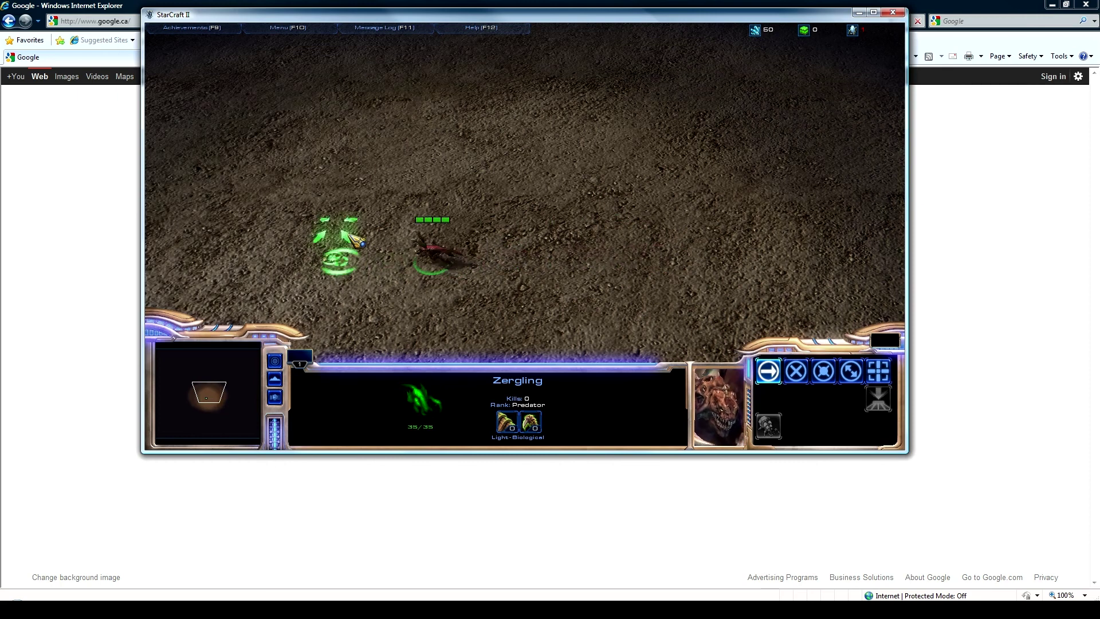
pyautogui.rightClick(578, 229)
pyautogui.rightClick(711, 255)
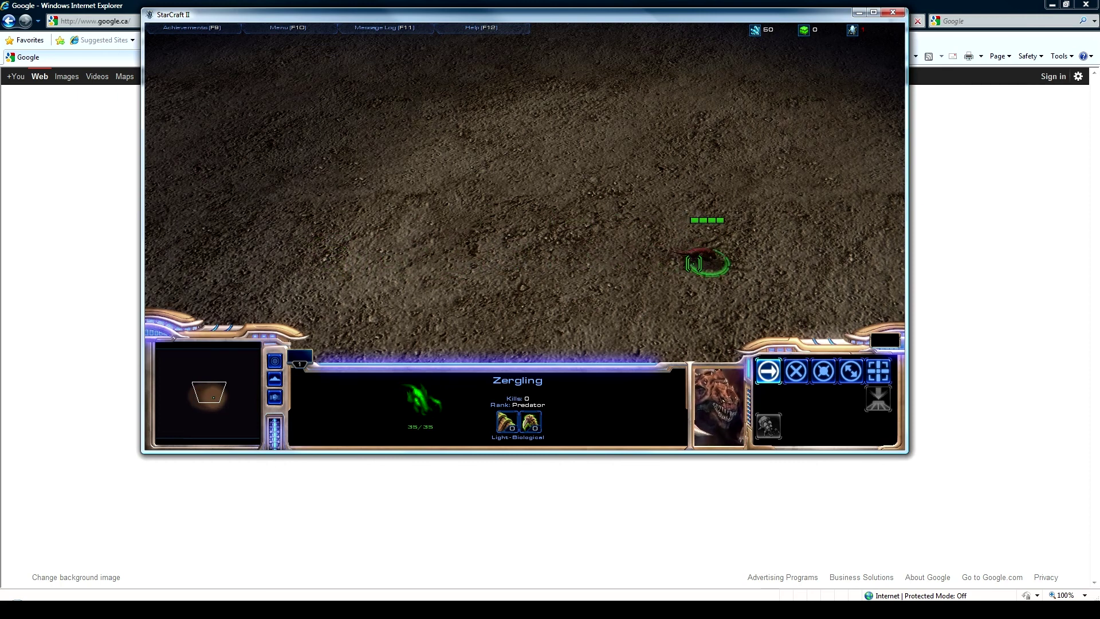
pyautogui.rightClick(499, 232)
pyautogui.rightClick(441, 228)
pyautogui.rightClick(379, 227)
pyautogui.rightClick(359, 229)
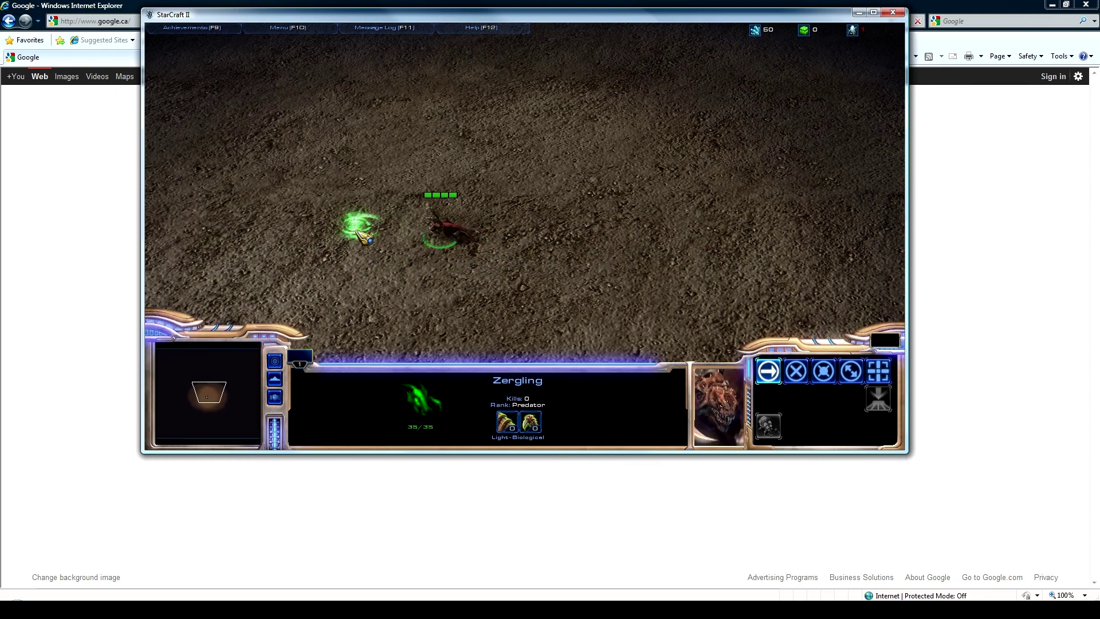
pyautogui.rightClick(502, 187)
pyautogui.rightClick(519, 167)
pyautogui.rightClick(548, 165)
pyautogui.rightClick(607, 178)
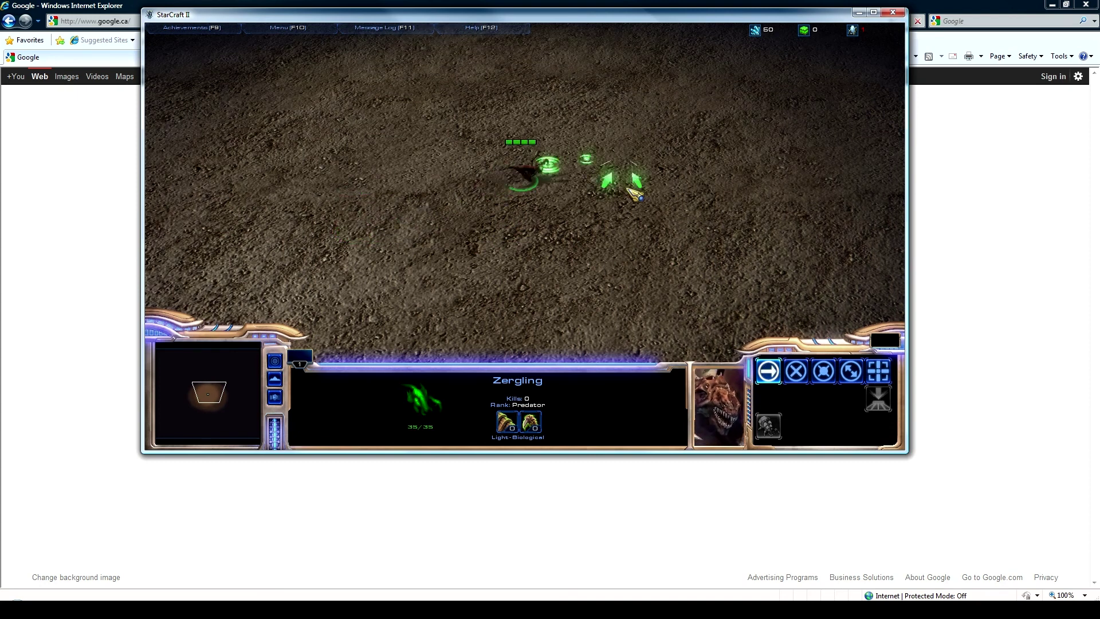
pyautogui.rightClick(648, 200)
pyautogui.rightClick(696, 244)
pyautogui.rightClick(579, 274)
pyautogui.rightClick(438, 257)
pyautogui.rightClick(290, 260)
pyautogui.rightClick(338, 270)
# - Run the Zergling in wide loops and direction changes to examine the shadow trail from farther away
pyautogui.scroll(-5, 346, 267)
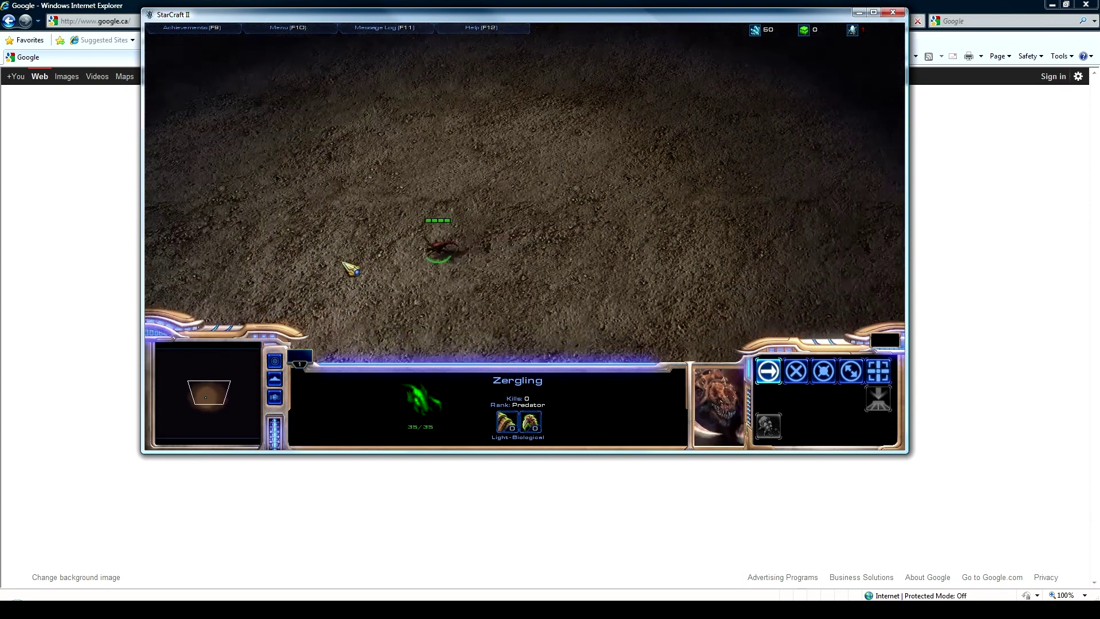
pyautogui.rightClick(549, 198)
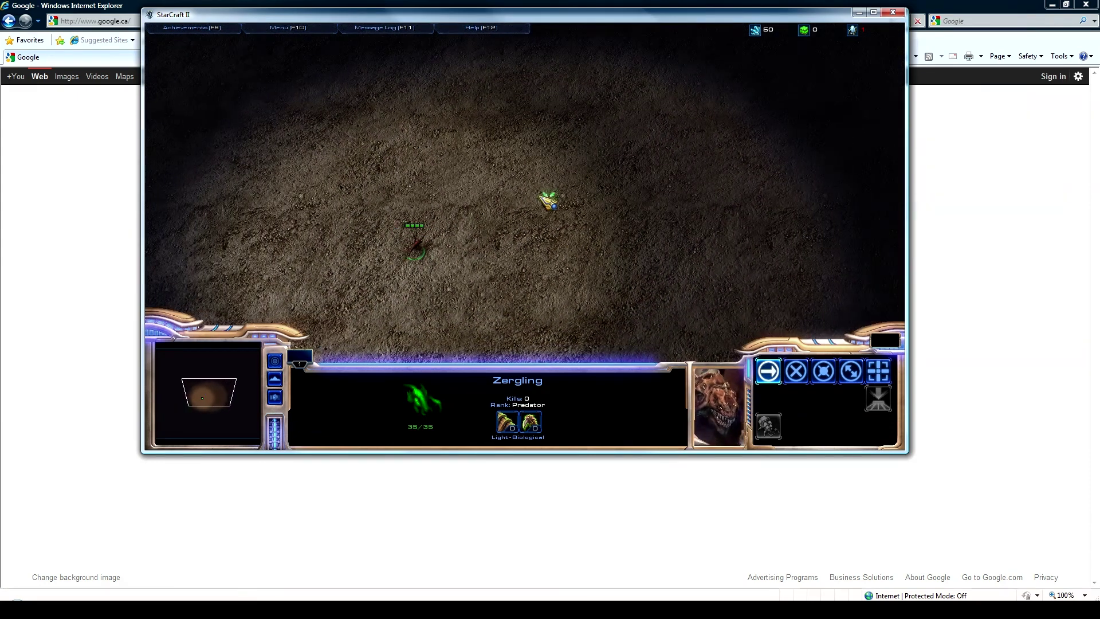
pyautogui.rightClick(510, 167)
pyautogui.rightClick(533, 156)
pyautogui.rightClick(538, 144)
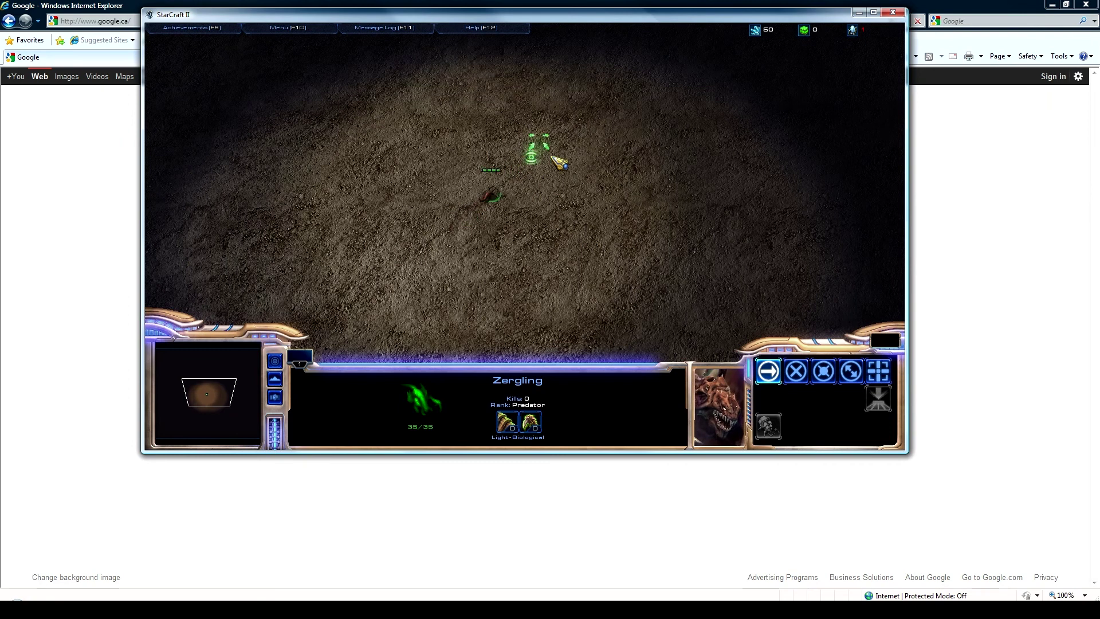
pyautogui.rightClick(617, 177)
pyautogui.rightClick(668, 228)
pyautogui.rightClick(692, 253)
pyautogui.rightClick(685, 266)
pyautogui.rightClick(650, 280)
pyautogui.rightClick(515, 291)
pyautogui.rightClick(405, 278)
pyautogui.rightClick(383, 243)
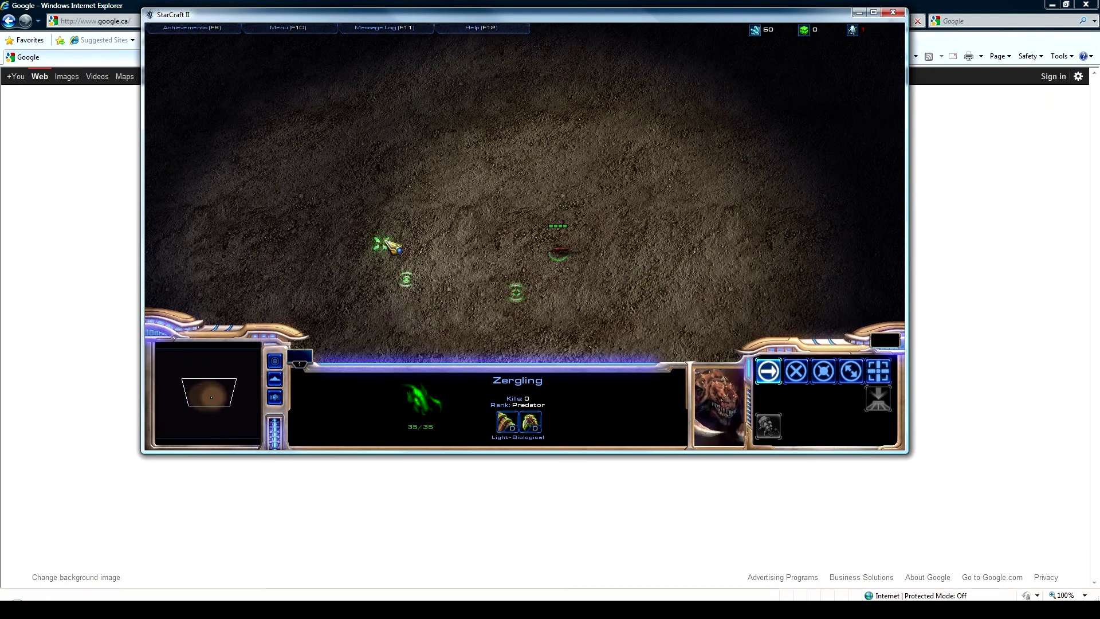
pyautogui.rightClick(381, 223)
pyautogui.rightClick(384, 191)
pyautogui.rightClick(401, 136)
pyautogui.rightClick(474, 108)
pyautogui.rightClick(579, 127)
pyautogui.rightClick(624, 115)
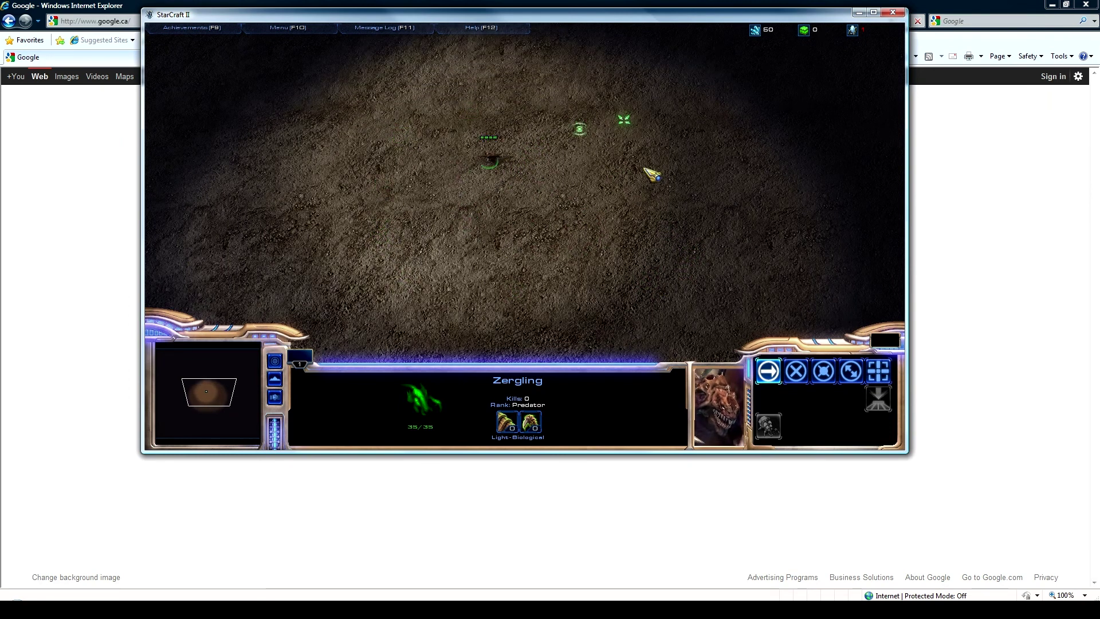
pyautogui.rightClick(660, 165)
pyautogui.rightClick(676, 196)
pyautogui.rightClick(670, 233)
pyautogui.rightClick(663, 255)
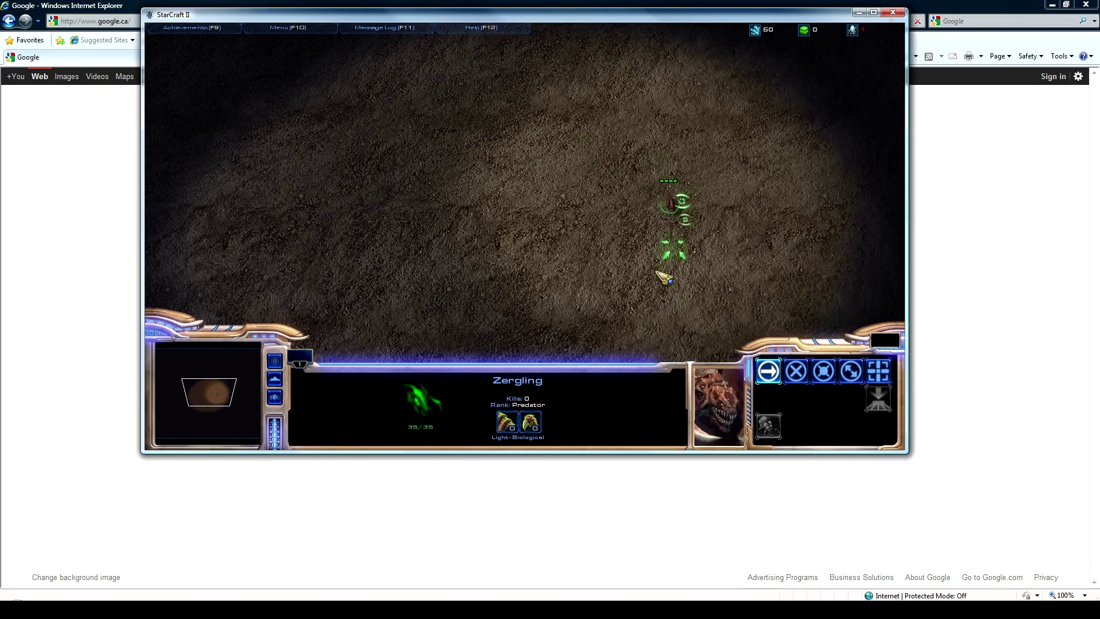
pyautogui.rightClick(607, 287)
pyautogui.rightClick(499, 314)
pyautogui.rightClick(427, 304)
pyautogui.rightClick(368, 266)
pyautogui.rightClick(344, 246)
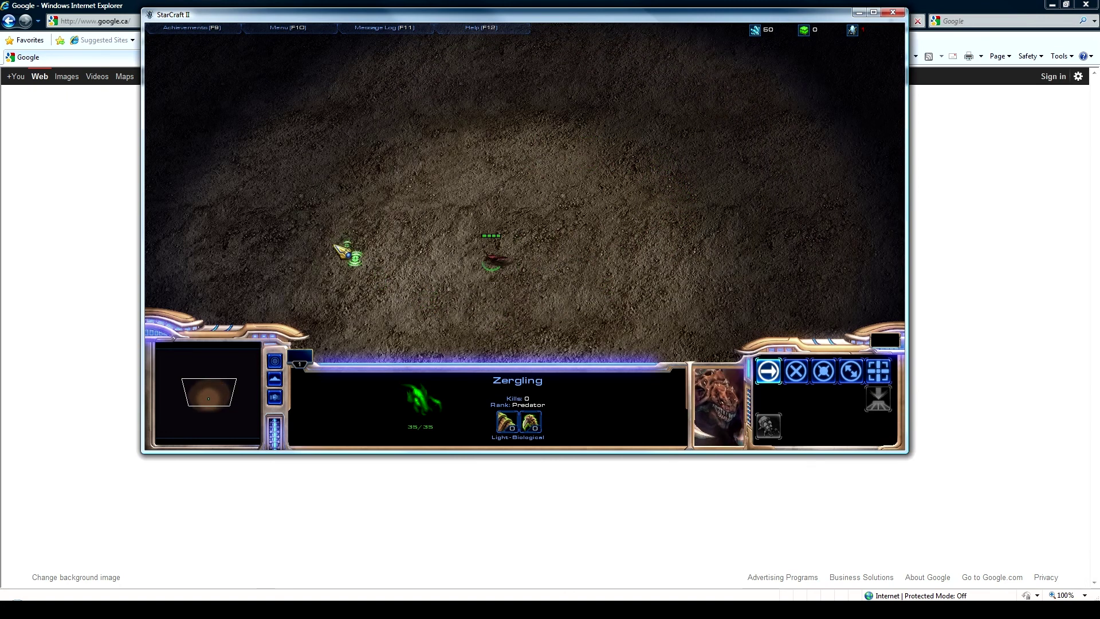
pyautogui.rightClick(337, 206)
pyautogui.rightClick(533, 172)
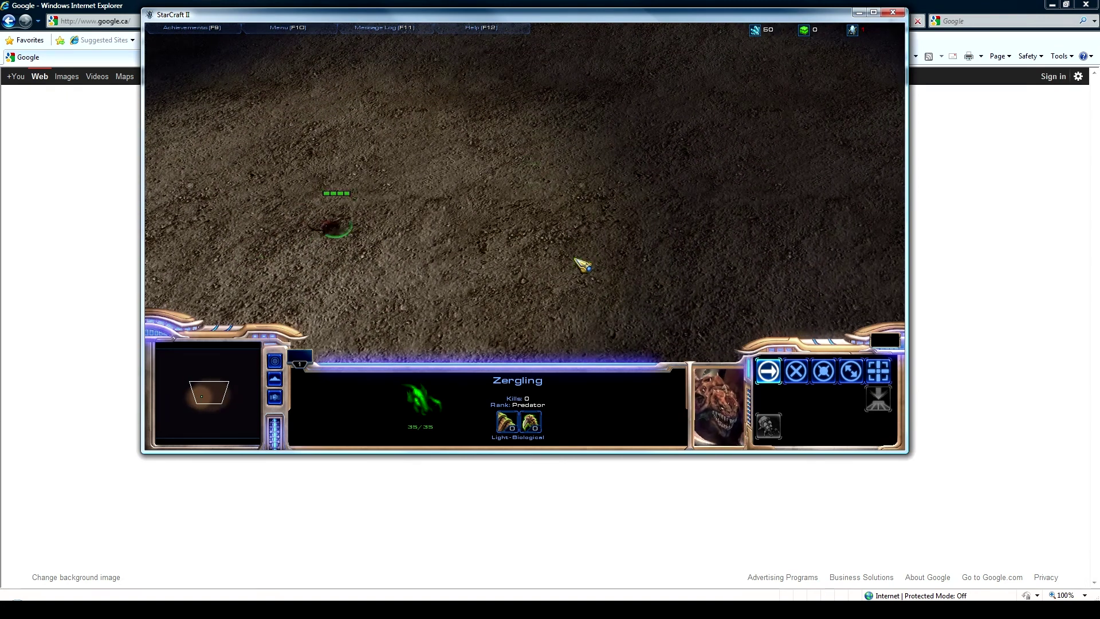
pyautogui.rightClick(573, 253)
pyautogui.scroll(-5, 589, 262)
pyautogui.rightClick(484, 255)
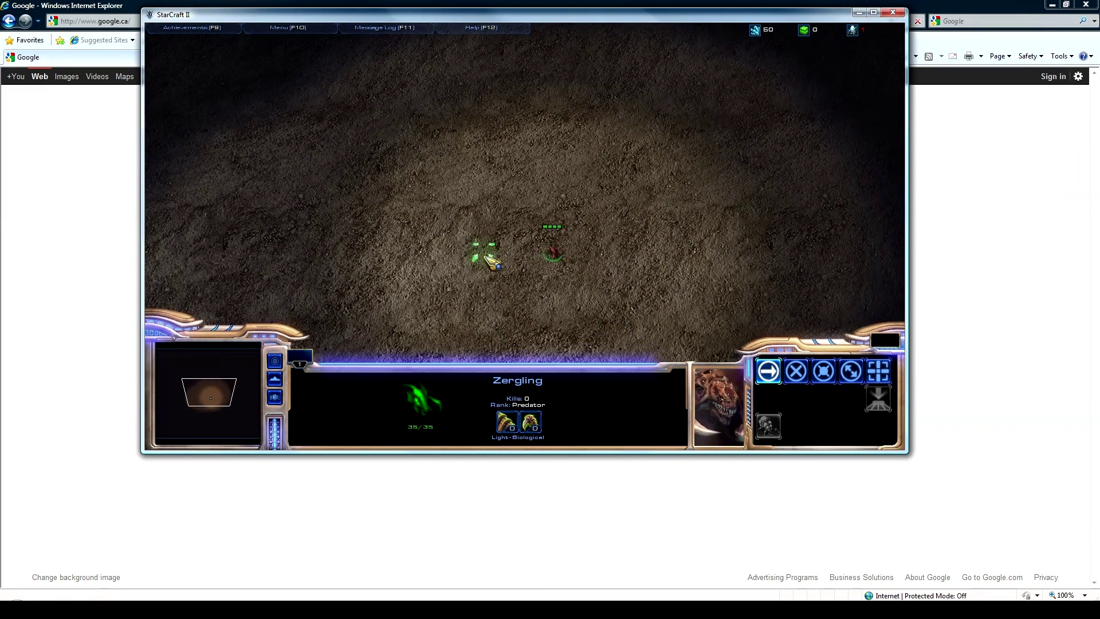
pyautogui.rightClick(539, 260)
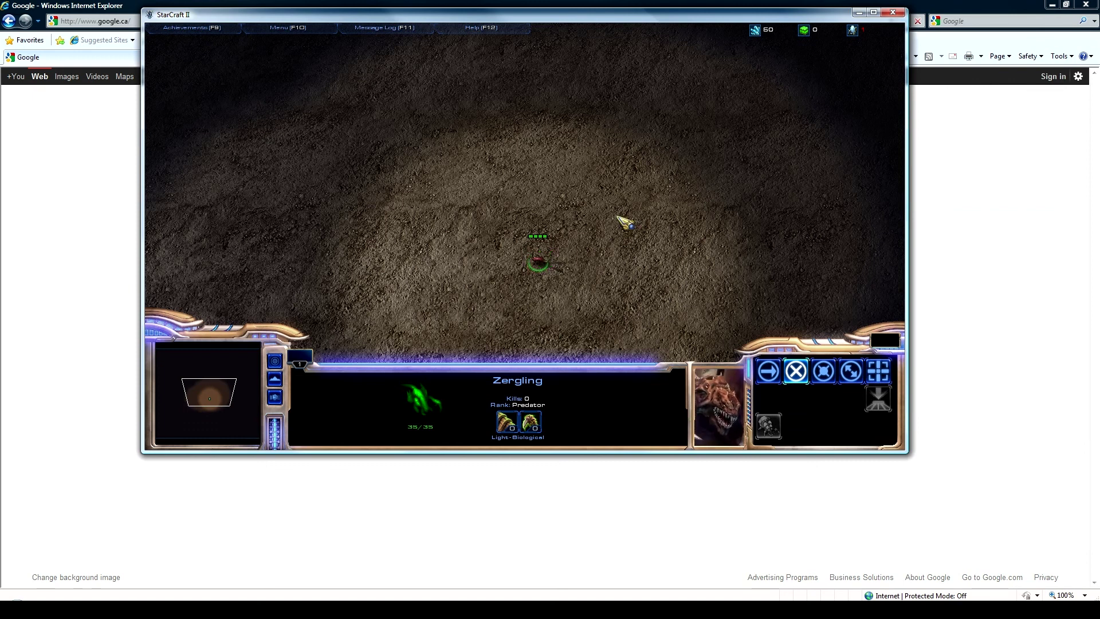
pyautogui.rightClick(474, 140)
pyautogui.rightClick(346, 177)
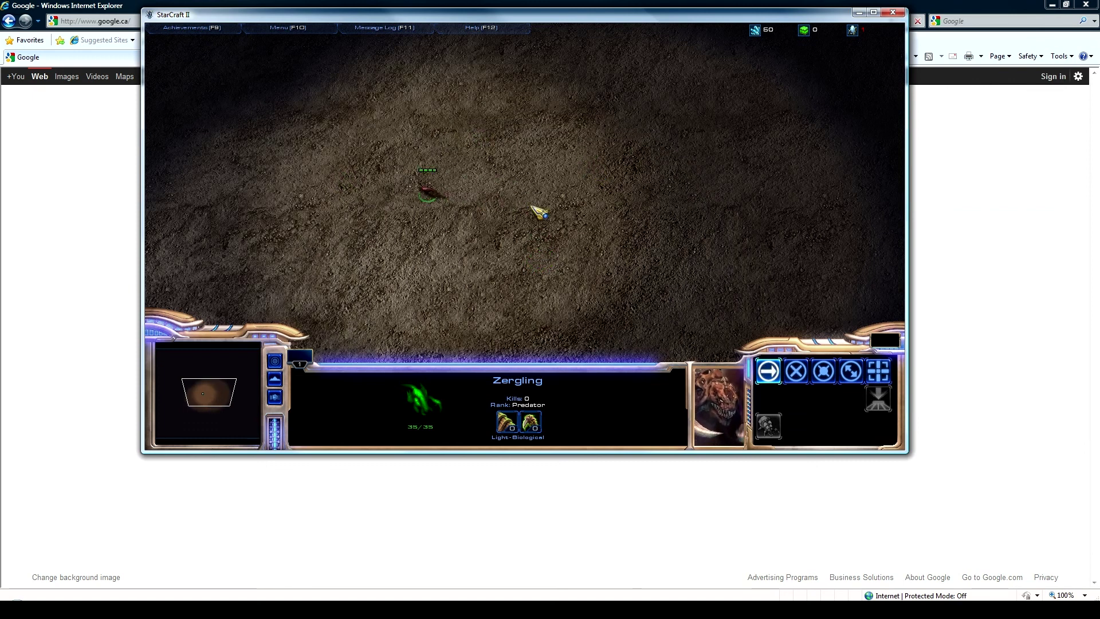
pyautogui.rightClick(618, 189)
pyautogui.rightClick(698, 238)
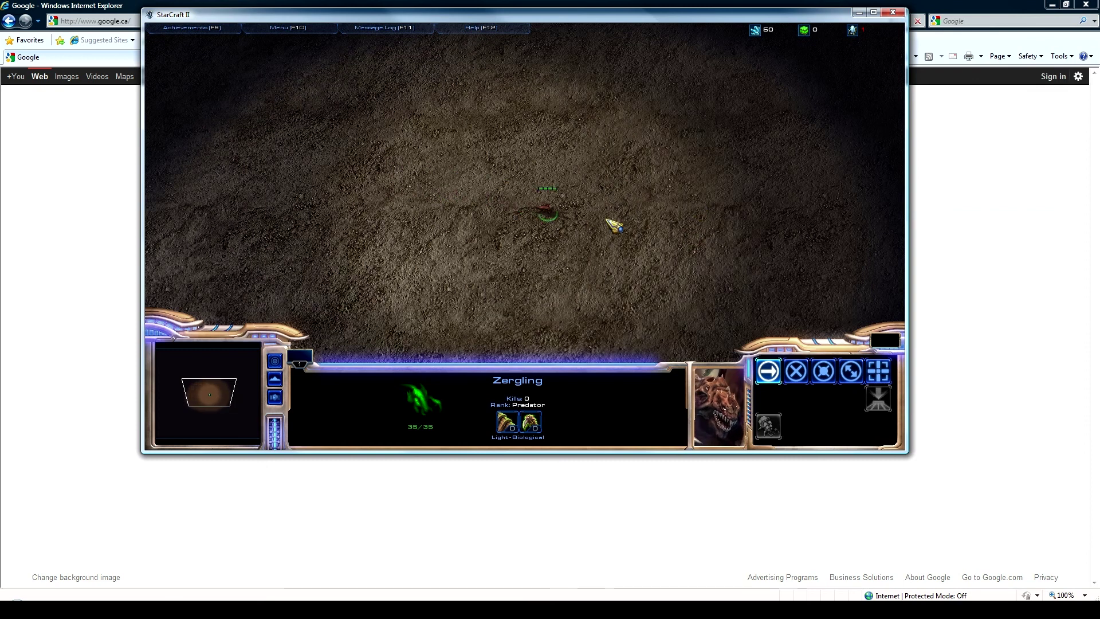